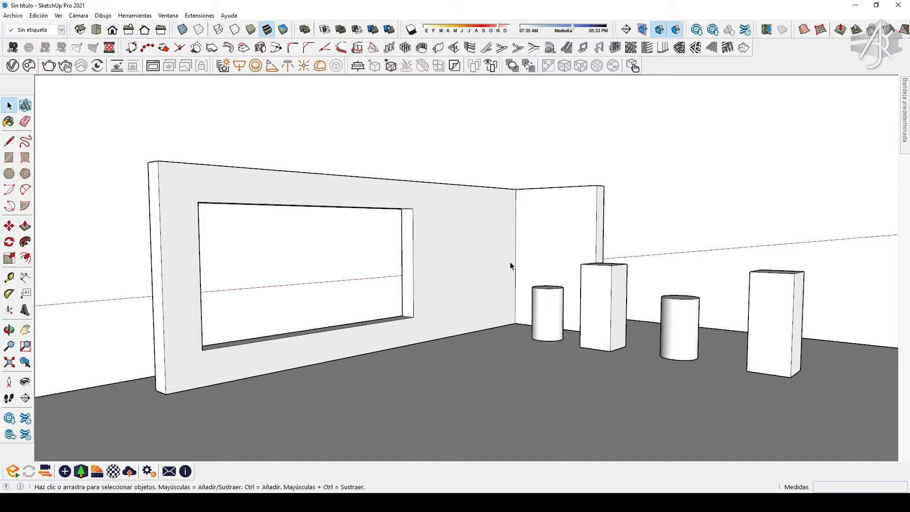
# Undock the V-Ray for SketchUp, Lights, Objects and Utilities toolbars and float them in a row above the model
pyautogui.moveTo(511, 264); pyautogui.dragTo(438, 191, button='middle')
pyautogui.scroll(3, 436, 212)
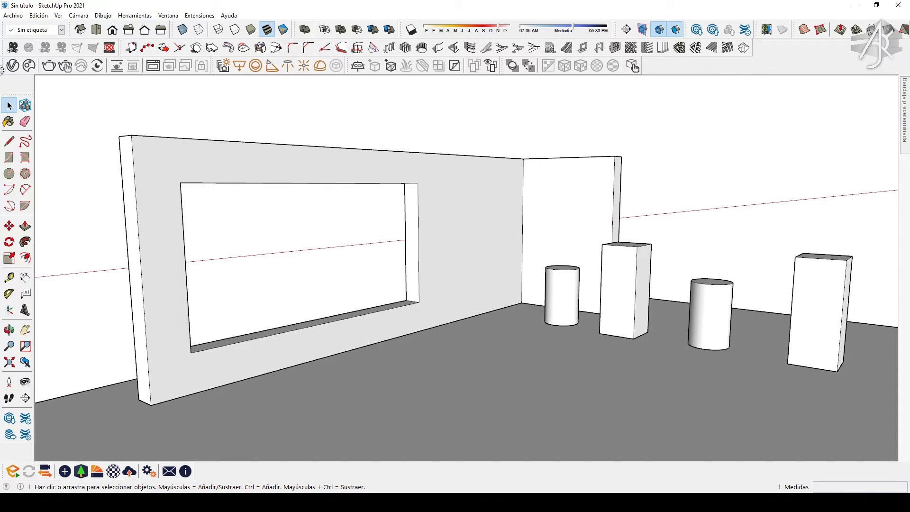
pyautogui.moveTo(2, 70)
pyautogui.mouseDown()
pyautogui.moveTo(28, 66)
pyautogui.moveTo(192, 130)
pyautogui.moveTo(174, 111)
pyautogui.mouseUp()
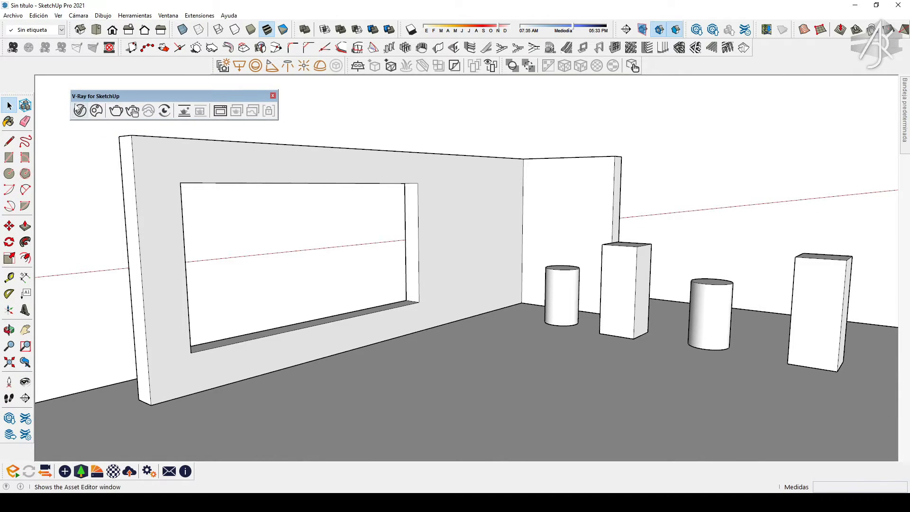
pyautogui.moveTo(217, 66); pyautogui.dragTo(347, 110)
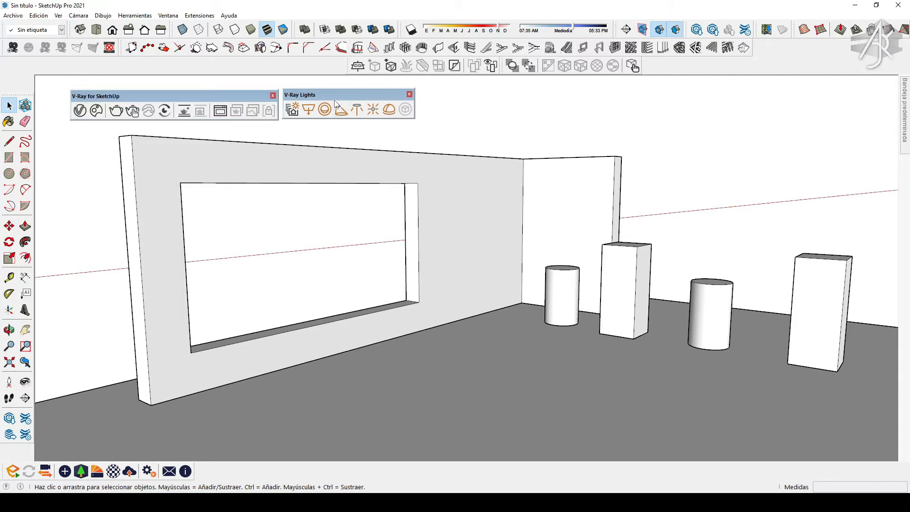
pyautogui.moveTo(352, 66); pyautogui.dragTo(492, 110)
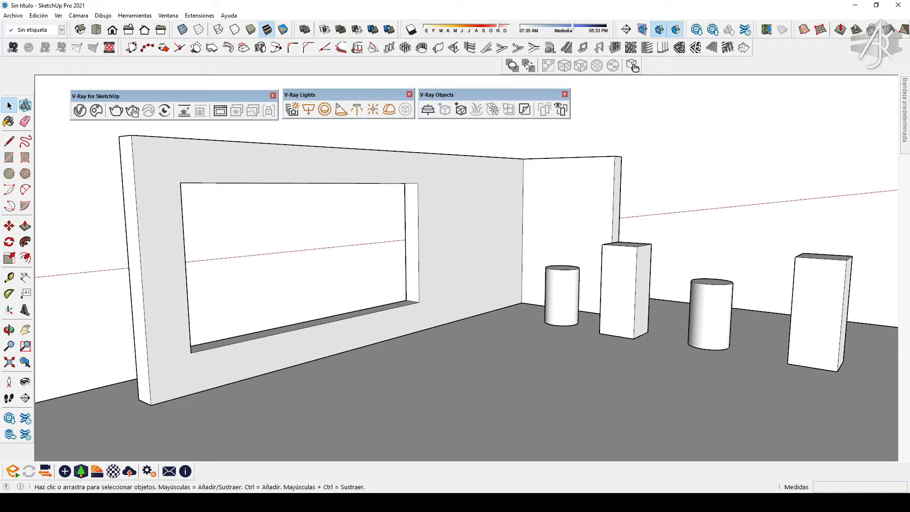
pyautogui.moveTo(506, 65); pyautogui.dragTo(574, 108)
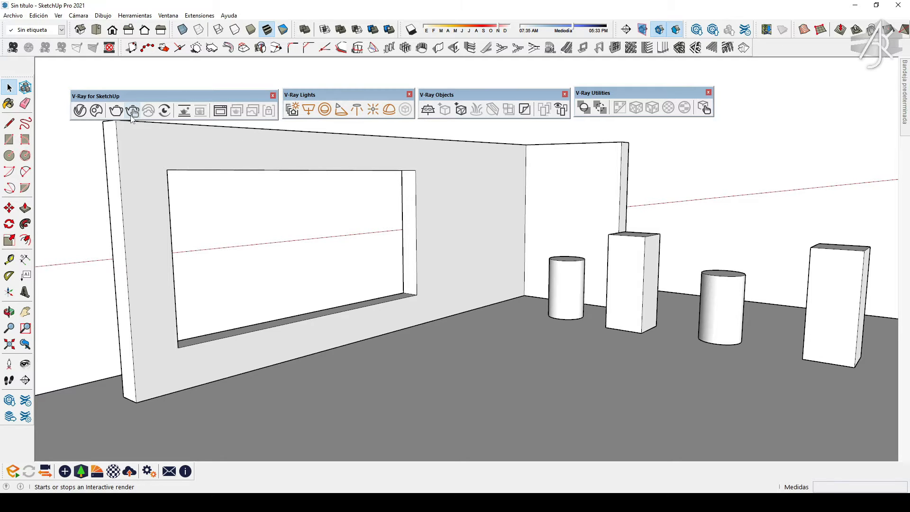
# Select the small cylinder nearest the wall corner and examine the Convert to Mesh Light command for it
pyautogui.moveTo(437, 201)
pyautogui.mouseDown(button='middle')
pyautogui.moveTo(306, 197)
pyautogui.moveTo(432, 203)
pyautogui.mouseUp(button='middle')
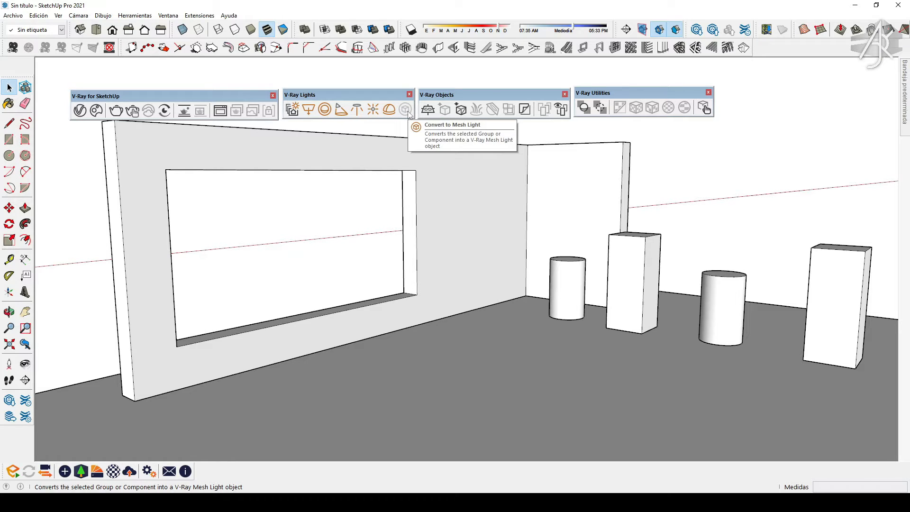
pyautogui.click(578, 277)
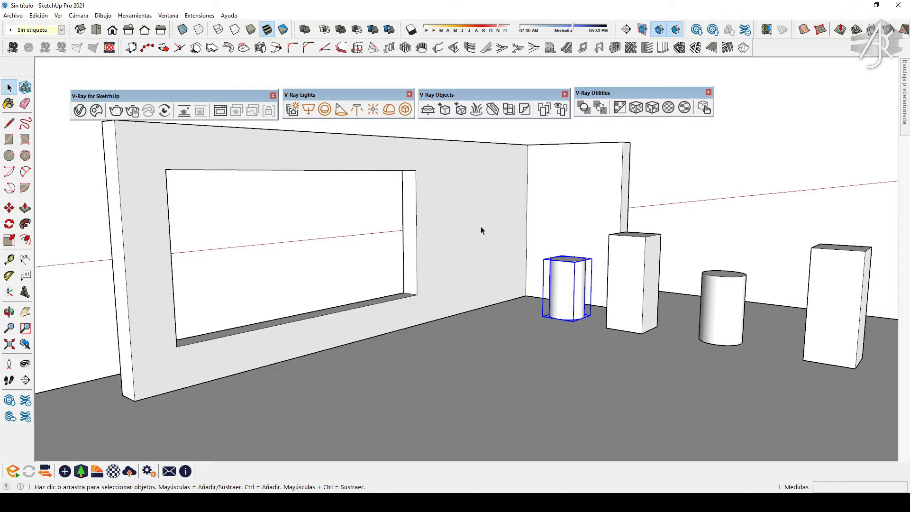
pyautogui.click(409, 110)
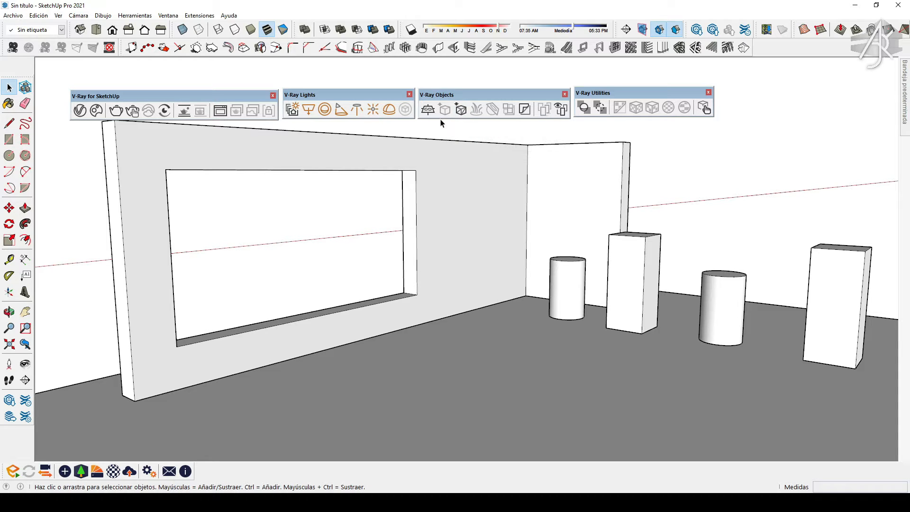
# Select the cylinder nearest the wall corner to examine the V-Ray Export Proxy command, and clear the selection
pyautogui.scroll(-2, 420, 308)
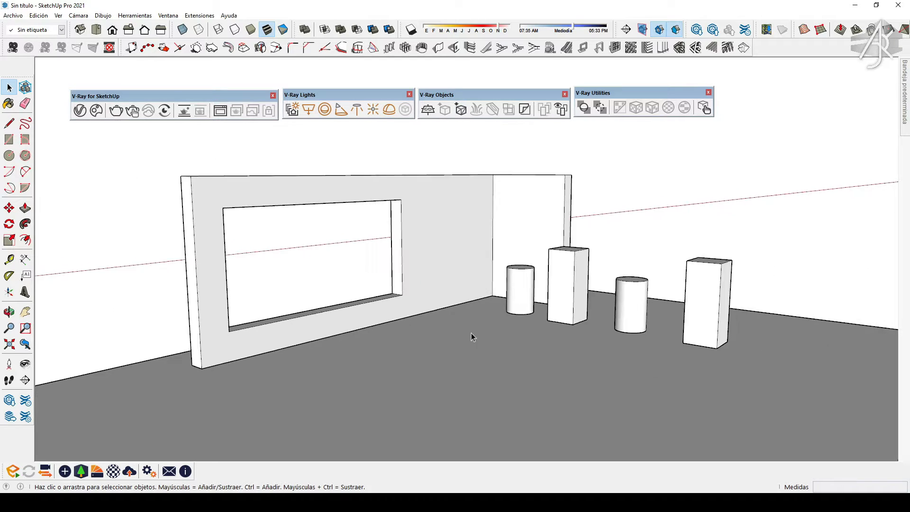
pyautogui.scroll(2, 516, 279)
pyautogui.click(516, 279)
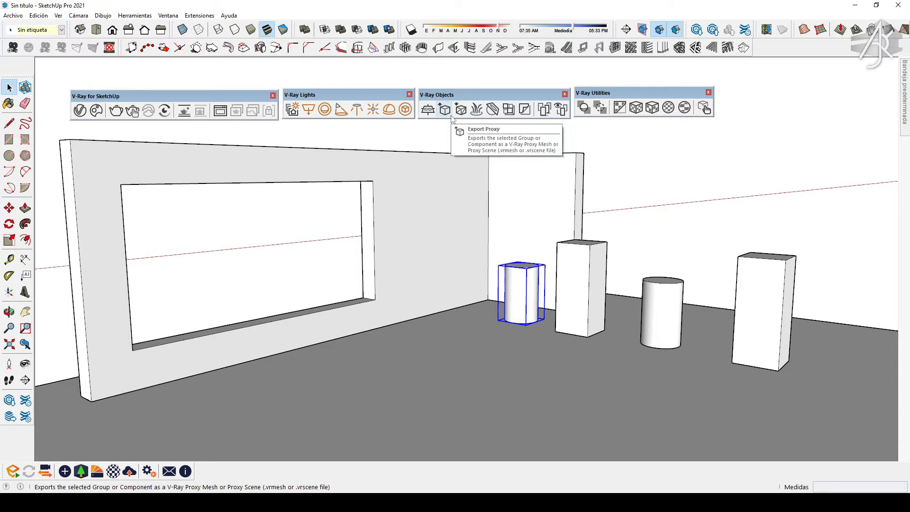
pyautogui.click(455, 146)
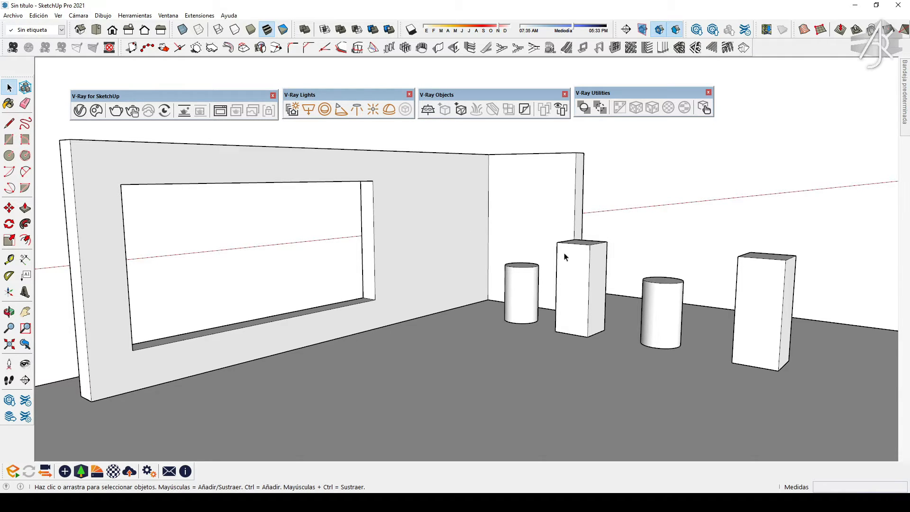
# Select the floor slab to check which V-Ray object commands such as Fur apply to it, and deselect it
pyautogui.moveTo(473, 219); pyautogui.dragTo(368, 149, button='middle')
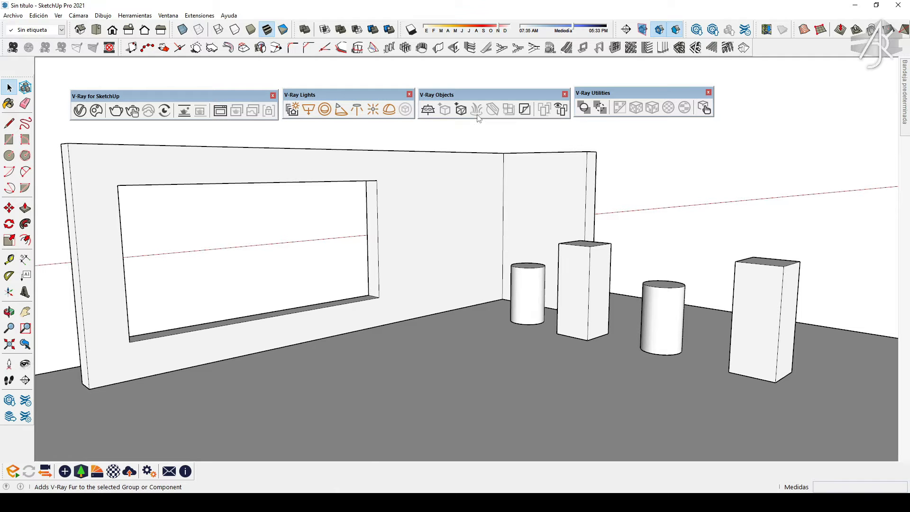
pyautogui.scroll(-5, 520, 289)
pyautogui.scroll(5, 503, 289)
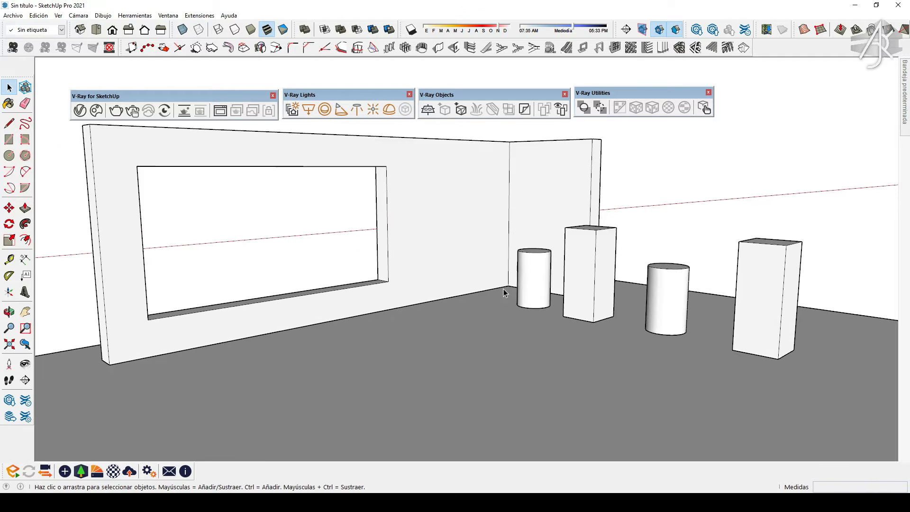
pyautogui.click(477, 346)
pyautogui.scroll(-4, 458, 277)
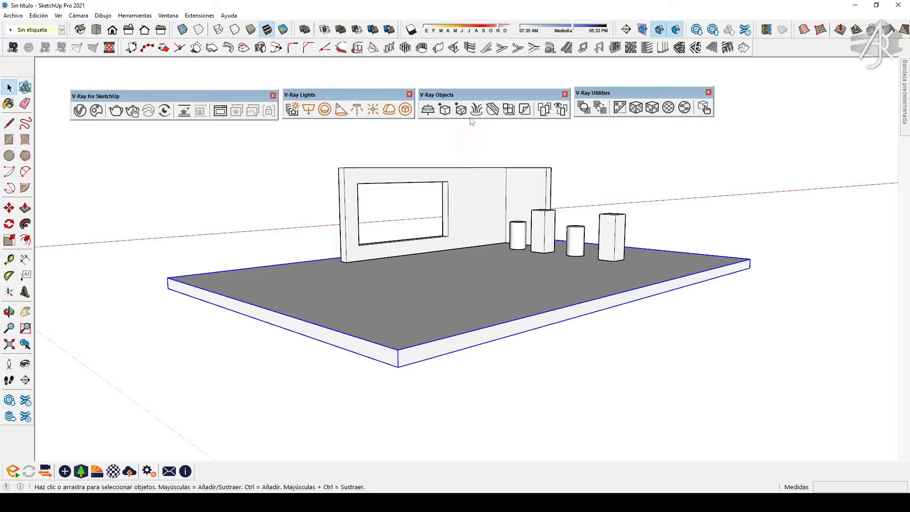
pyautogui.click(254, 196)
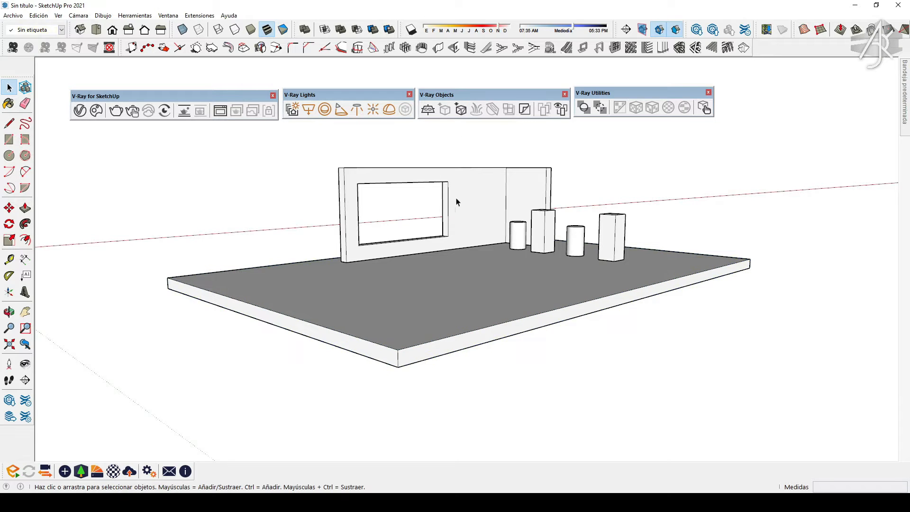
pyautogui.scroll(2, 487, 237)
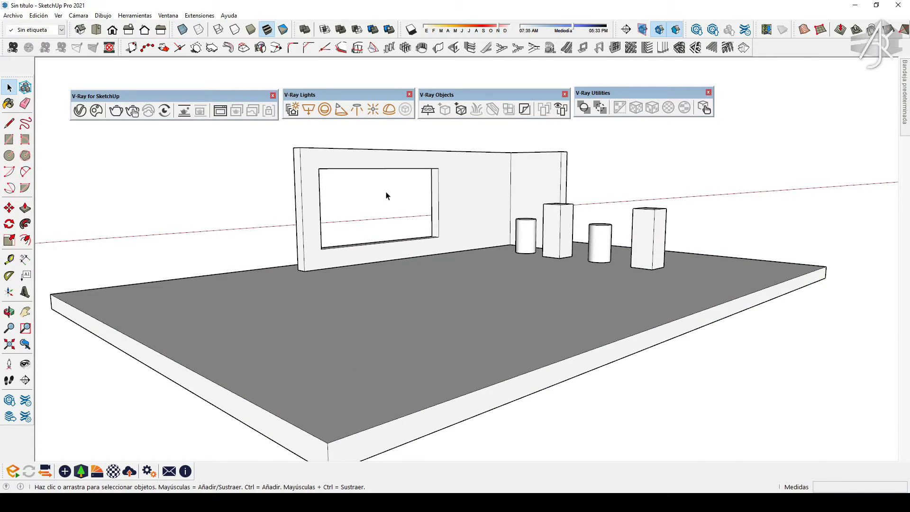
pyautogui.scroll(2, 458, 170)
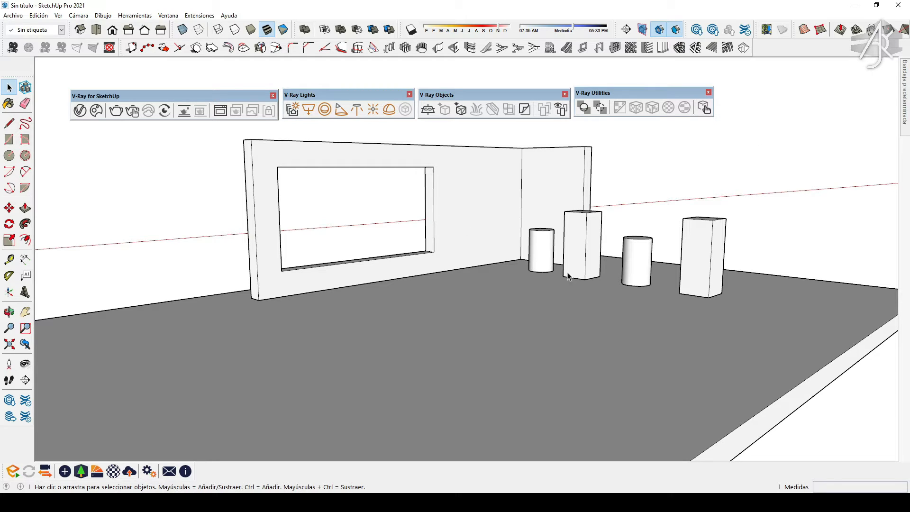
pyautogui.scroll(2, 652, 263)
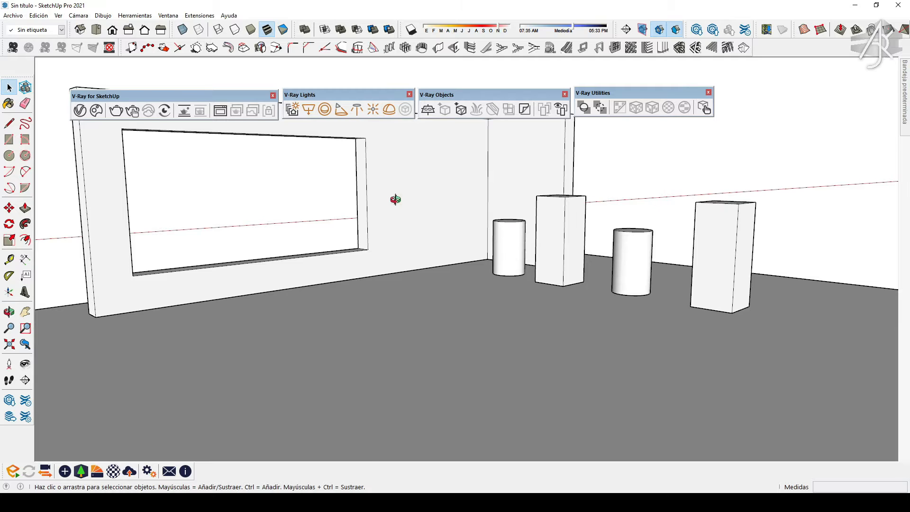
pyautogui.moveTo(396, 199); pyautogui.dragTo(404, 278, button='middle')
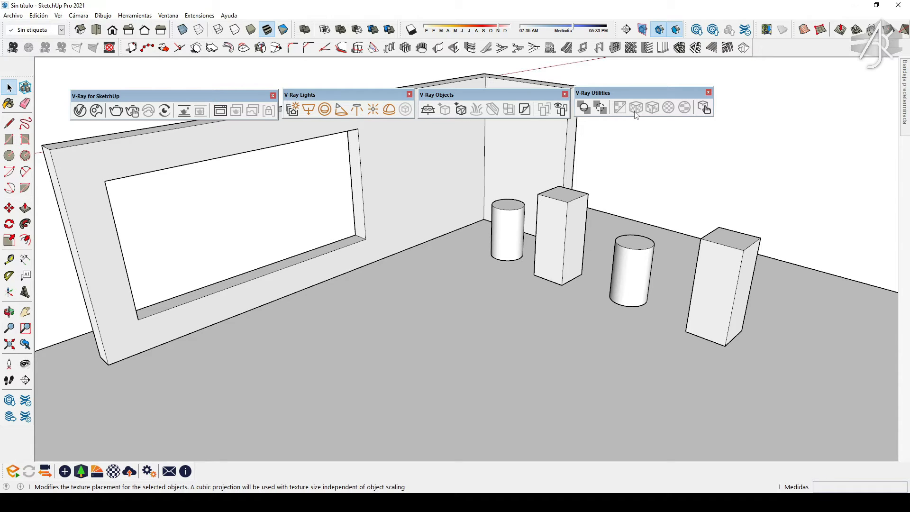
# Dock the floating V-Ray toolbars back into the row above the modelling area
pyautogui.moveTo(430, 95); pyautogui.dragTo(359, 65)
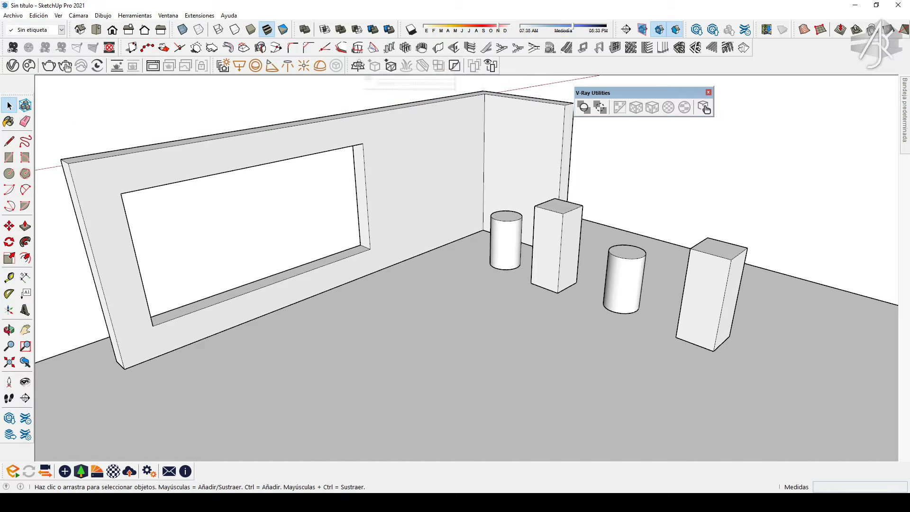
pyautogui.moveTo(602, 93); pyautogui.dragTo(529, 65)
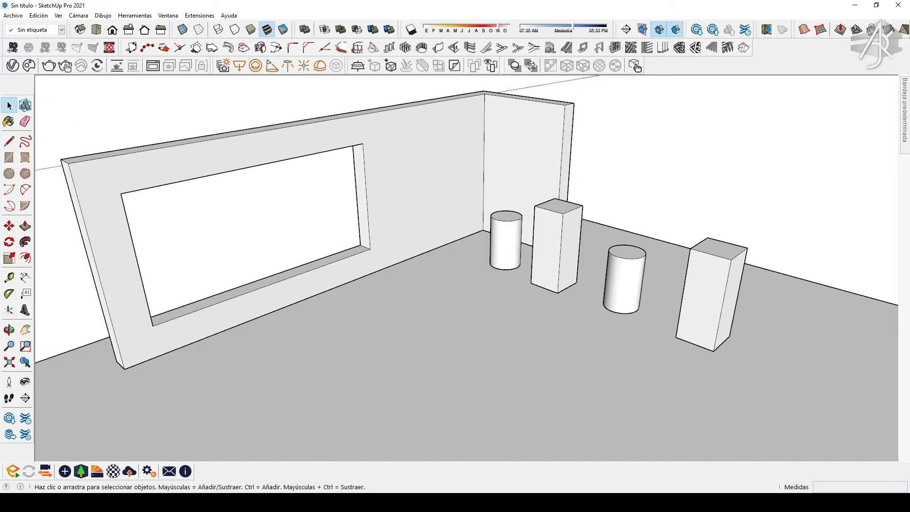
# Open the V-Ray Asset Editor on its render settings and move the window clear of the cylinders and boxes
pyautogui.moveTo(448, 218); pyautogui.dragTo(548, 211, button='middle')
pyautogui.scroll(-3, 385, 216)
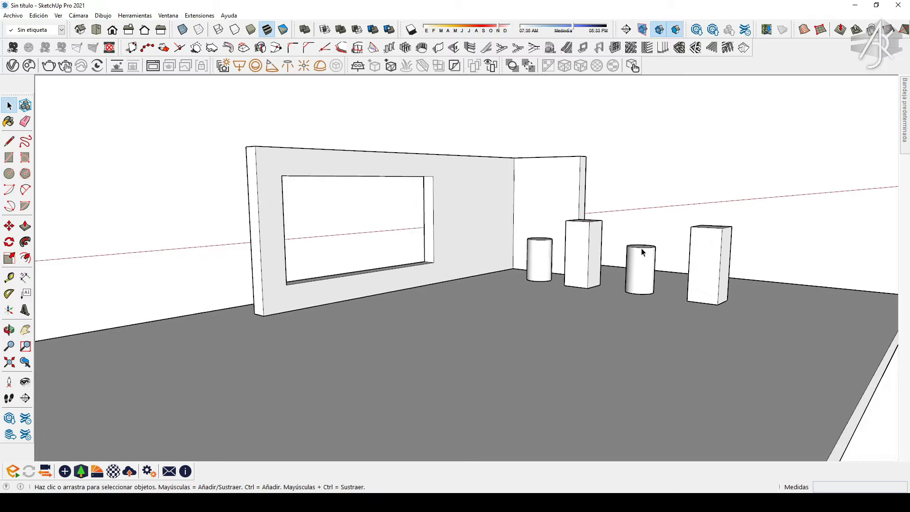
pyautogui.scroll(2, 385, 216)
pyautogui.moveTo(385, 215); pyautogui.dragTo(372, 203, button='middle')
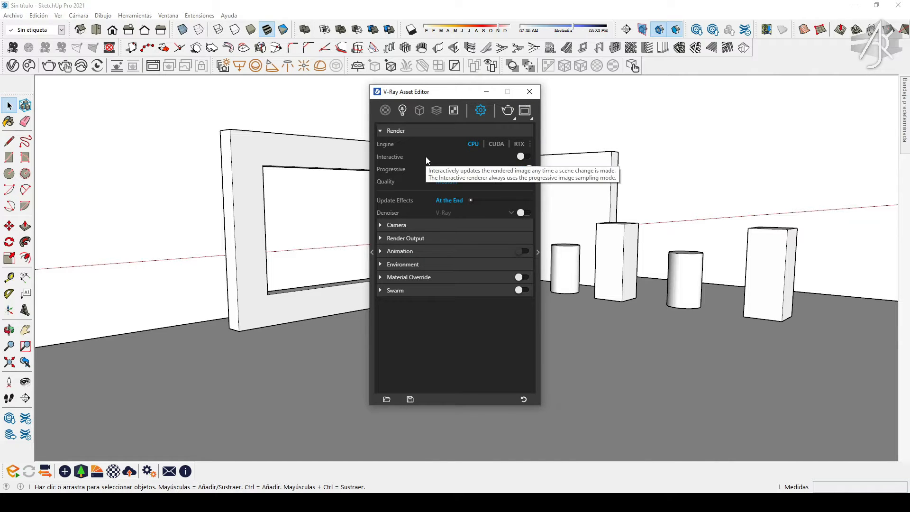
pyautogui.moveTo(412, 91); pyautogui.dragTo(329, 99)
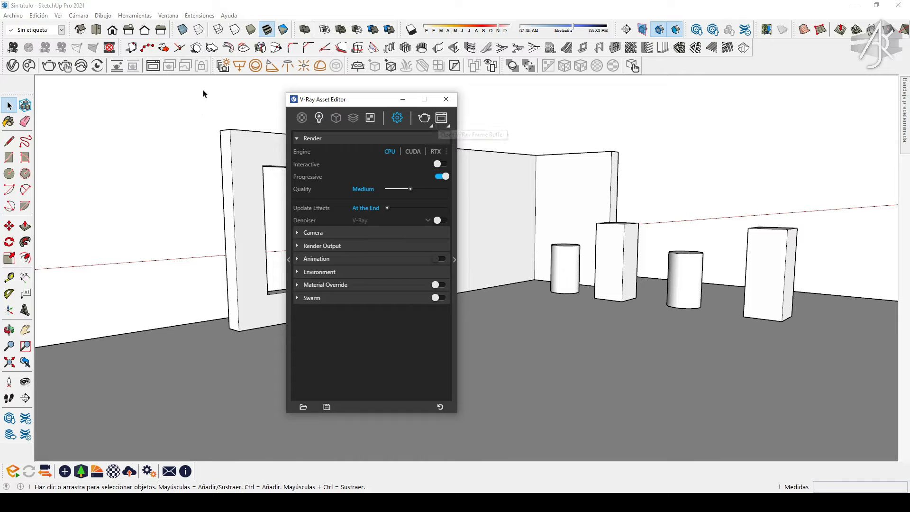
# Open the V-Ray Frame Buffer and show the properties of the Display Correction layer
pyautogui.click(441, 119)
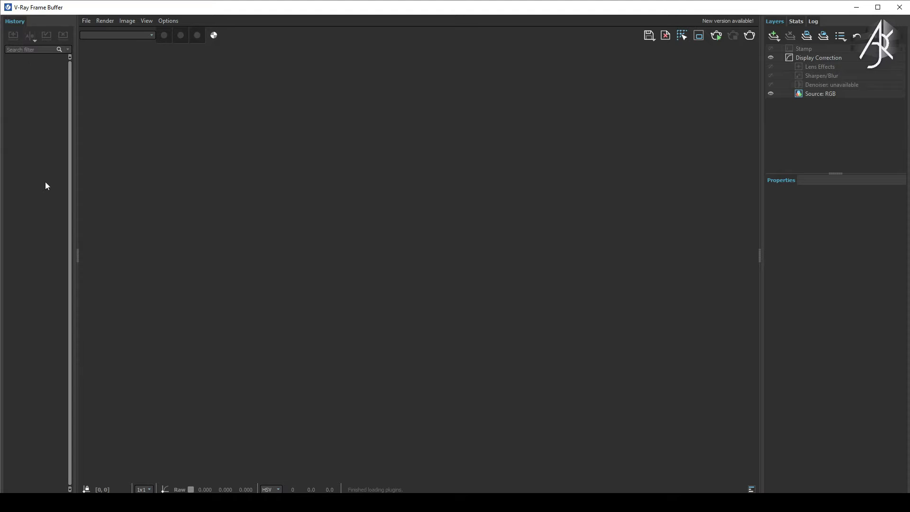
pyautogui.click(822, 60)
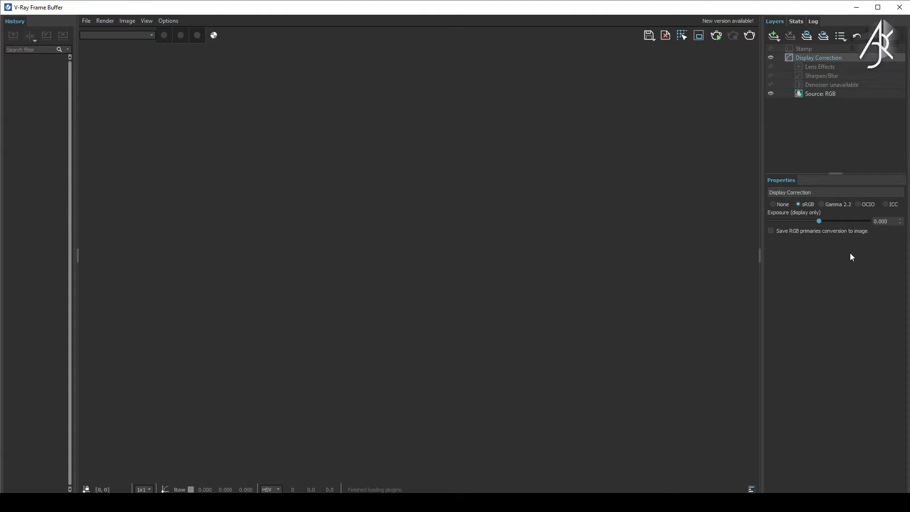
# Examine the correction layer types that can be added in the frame buffer, and close it without adding any
pyautogui.click(773, 35)
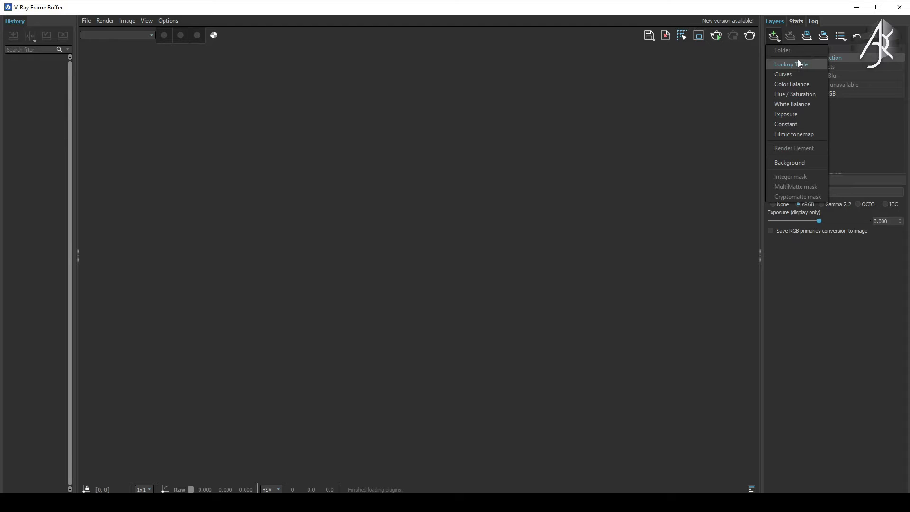
pyautogui.click(857, 127)
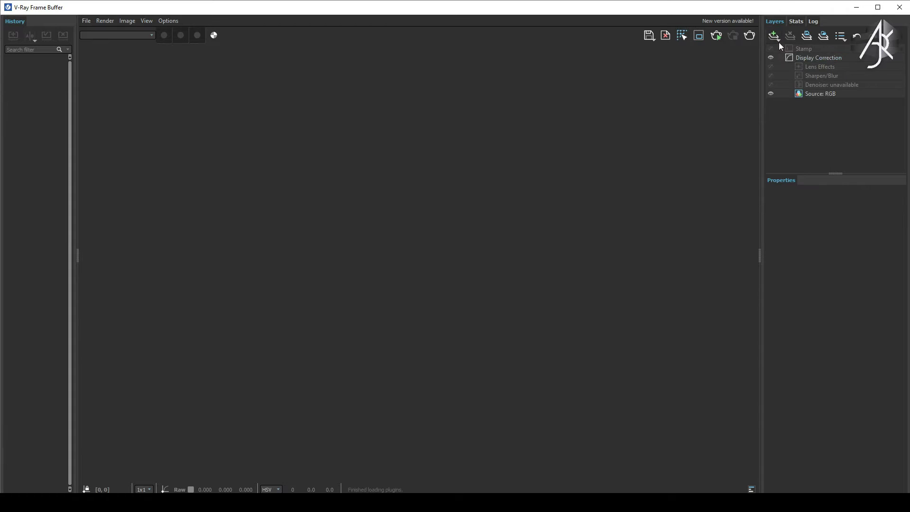
pyautogui.click(778, 44)
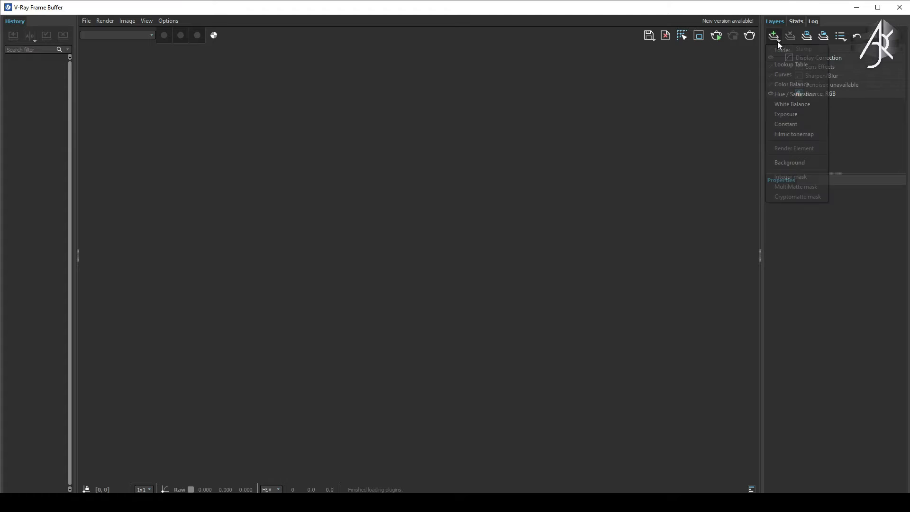
pyautogui.click(777, 41)
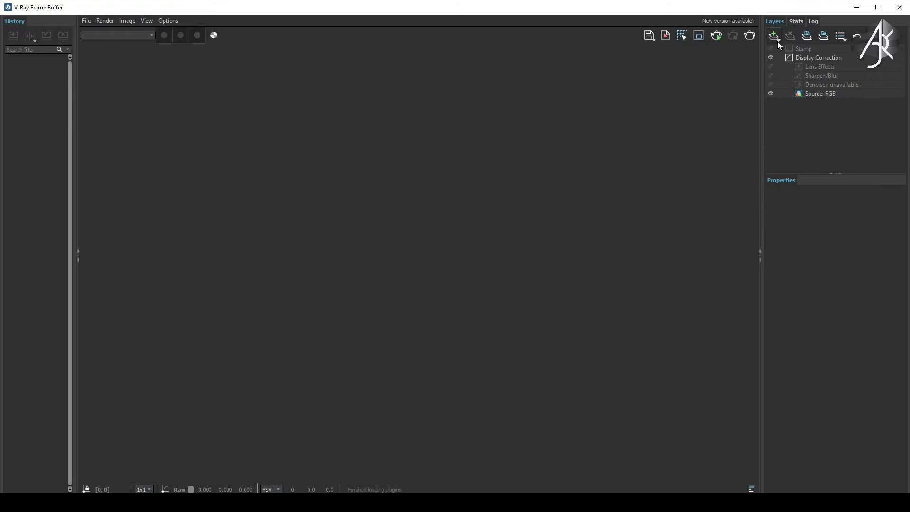
pyautogui.click(776, 41)
pyautogui.click(777, 41)
pyautogui.click(899, 7)
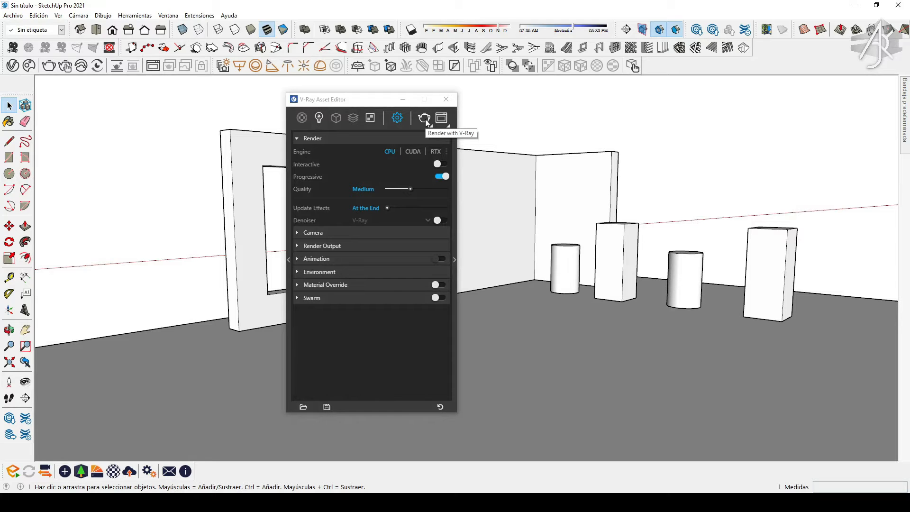
# Render the current view of the wall, cylinders and boxes with V-Ray using the CPU engine at Medium quality
pyautogui.scroll(5, 521, 197)
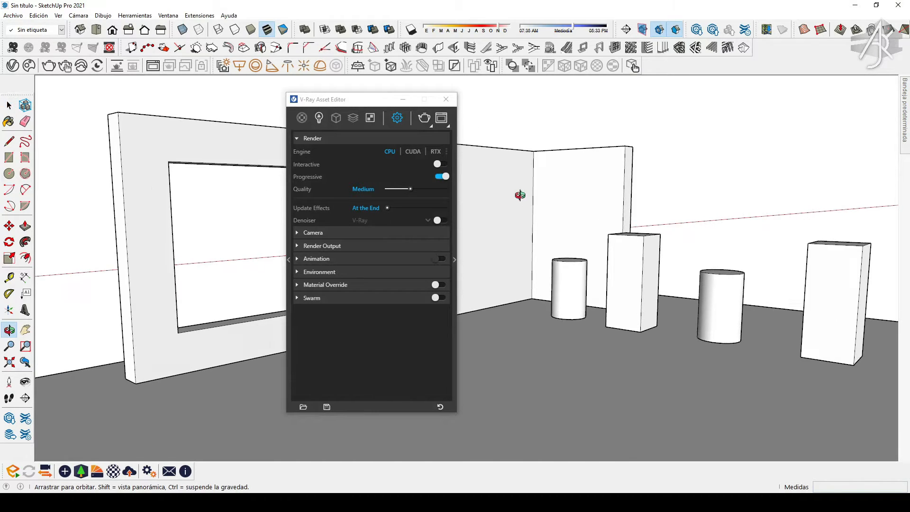
pyautogui.click(428, 122)
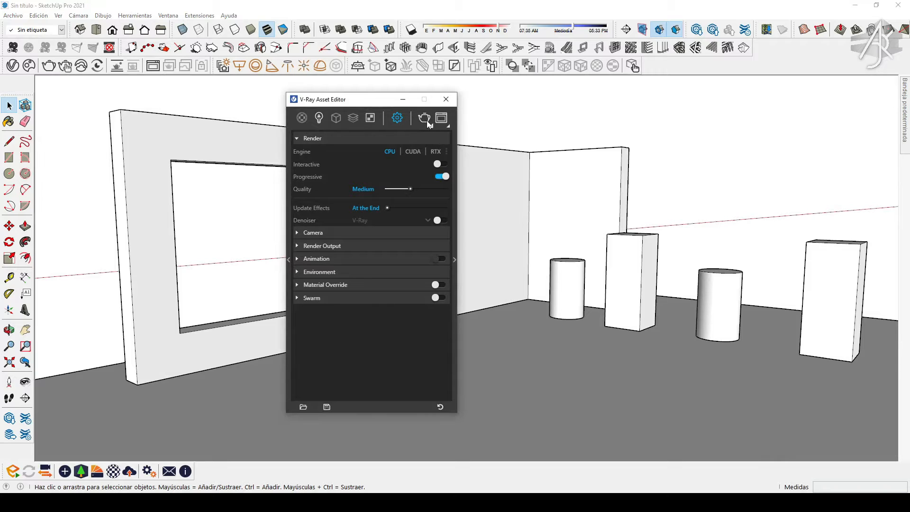
pyautogui.click(424, 141)
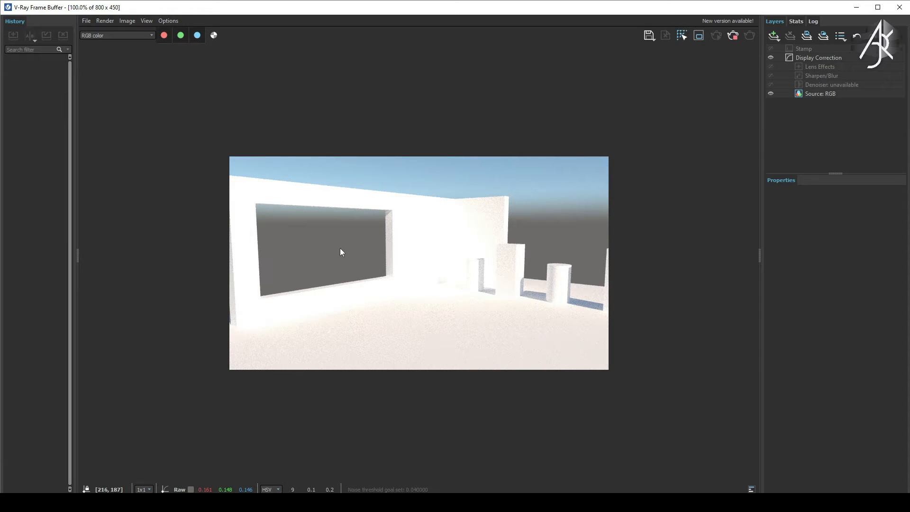
pyautogui.scroll(2, 403, 264)
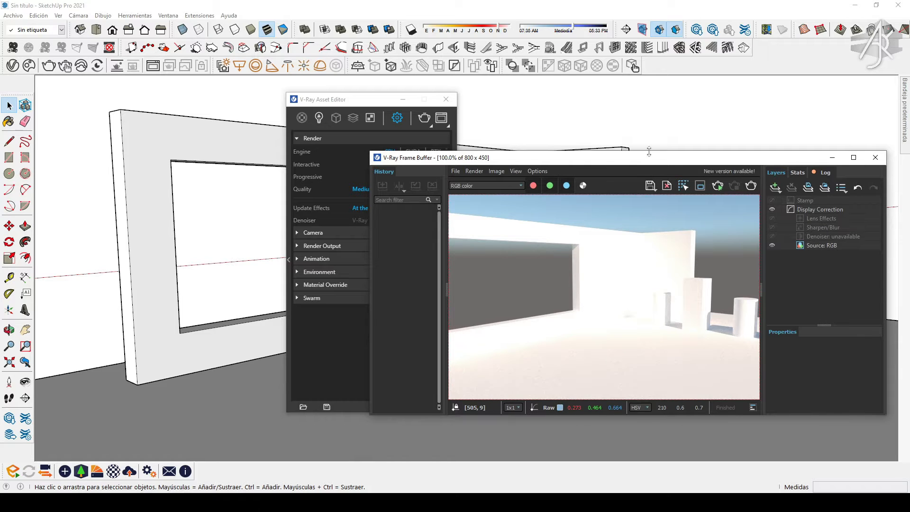
# Enlarge the frame buffer window upwards and set the Display Correction layer's exposure to 0
pyautogui.moveTo(648, 152); pyautogui.dragTo(648, 111)
pyautogui.click(808, 169)
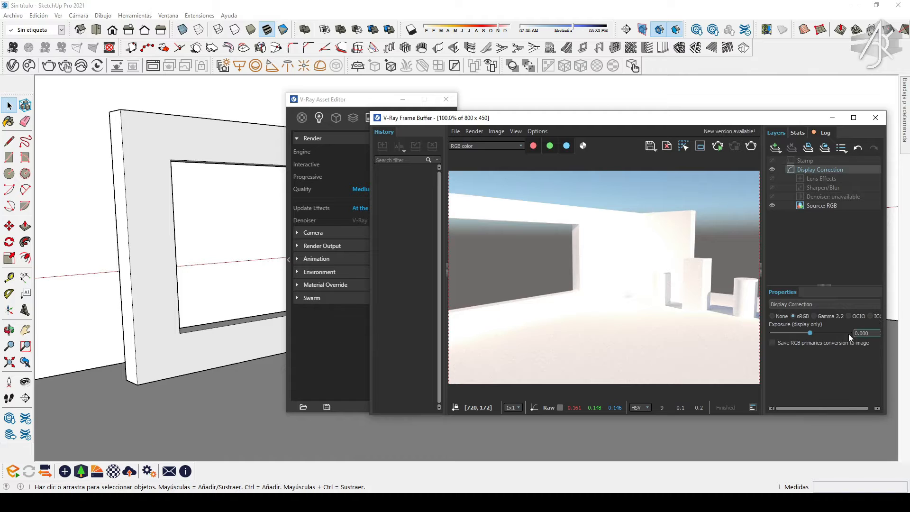
pyautogui.moveTo(812, 331)
pyautogui.mouseDown()
pyautogui.moveTo(828, 332)
pyautogui.moveTo(810, 331)
pyautogui.mouseUp()
pyautogui.moveTo(869, 334); pyautogui.dragTo(832, 335)
pyautogui.write('0')
pyautogui.press('Return')
# Try a Hue / Saturation correction layer with raised hue and saturation on the render, compare it off and on, and delete it
pyautogui.click(820, 179)
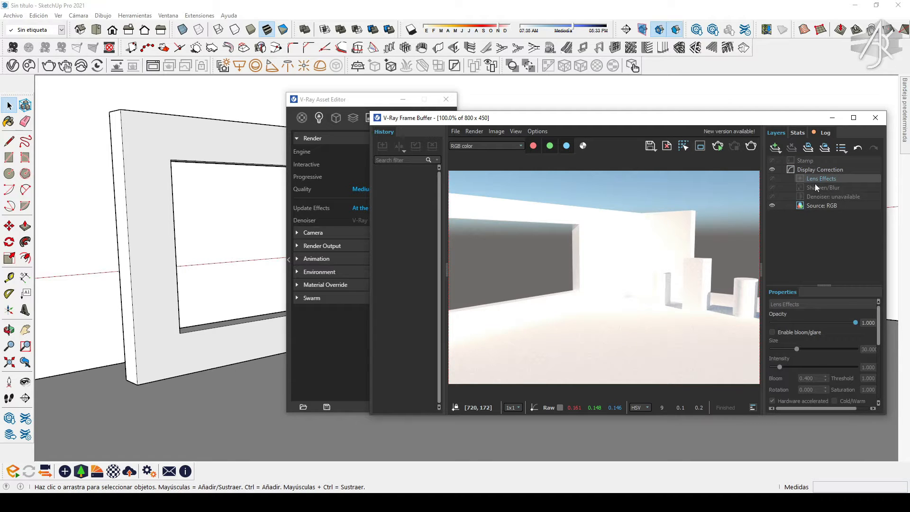
pyautogui.click(778, 149)
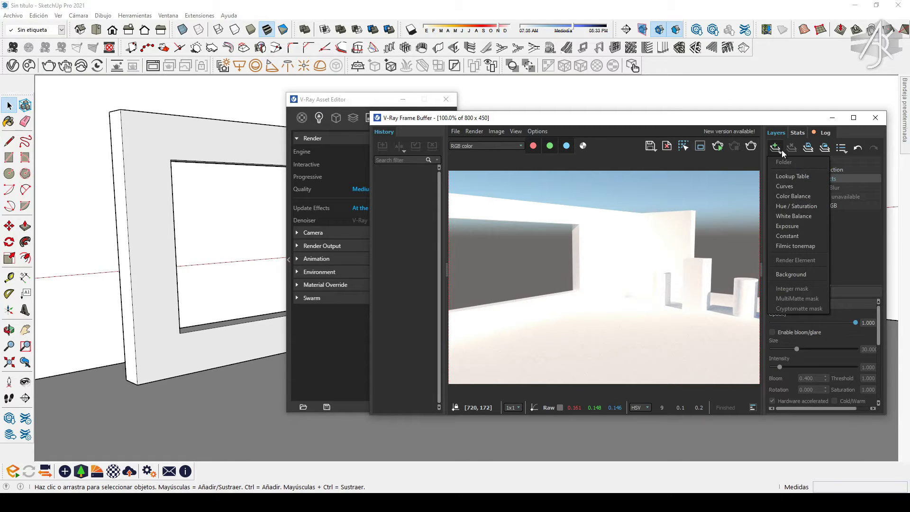
pyautogui.click(804, 208)
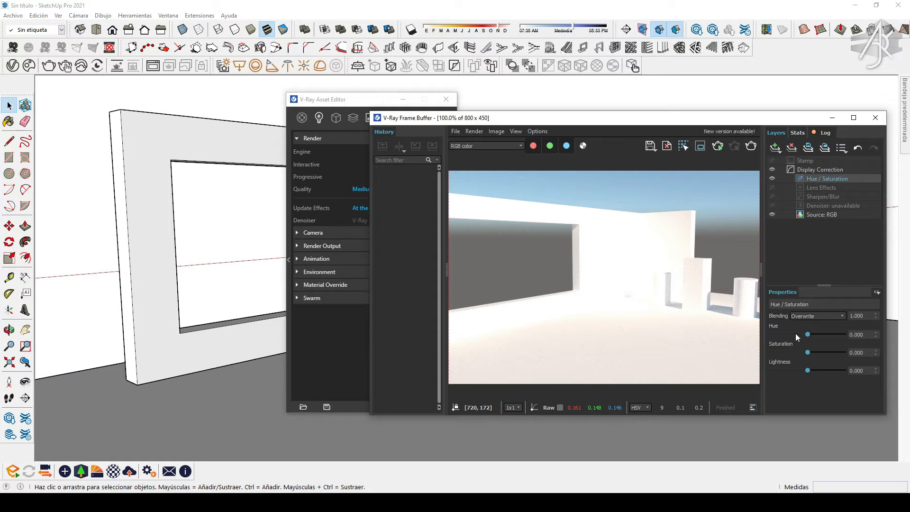
pyautogui.moveTo(807, 334); pyautogui.dragTo(819, 354)
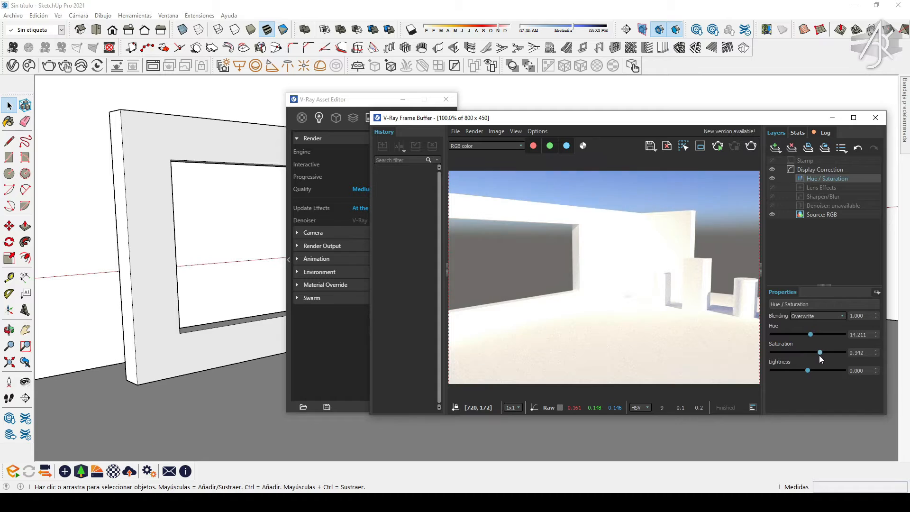
pyautogui.click(772, 178)
pyautogui.click(773, 178)
pyautogui.rightClick(806, 178)
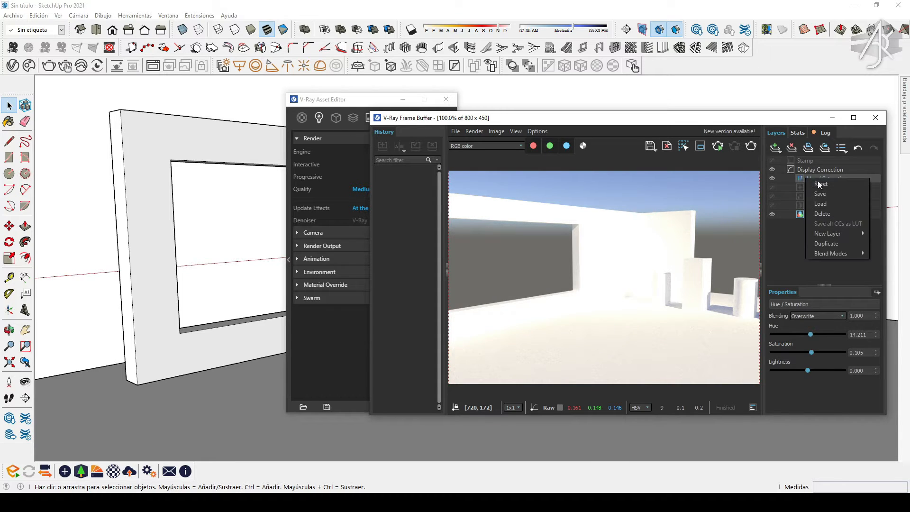
pyautogui.click(822, 213)
# Add an Exposure correction layer to the render and set its exposure to -0.8
pyautogui.click(775, 147)
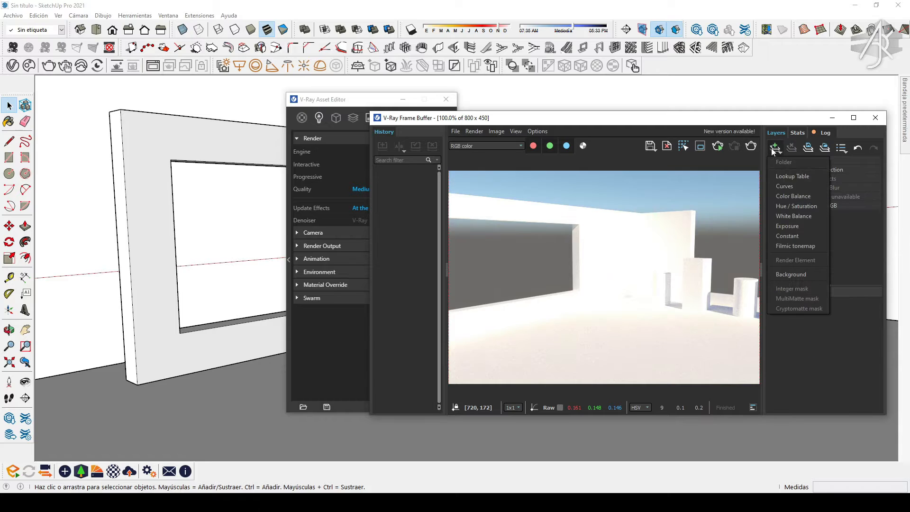
pyautogui.click(796, 225)
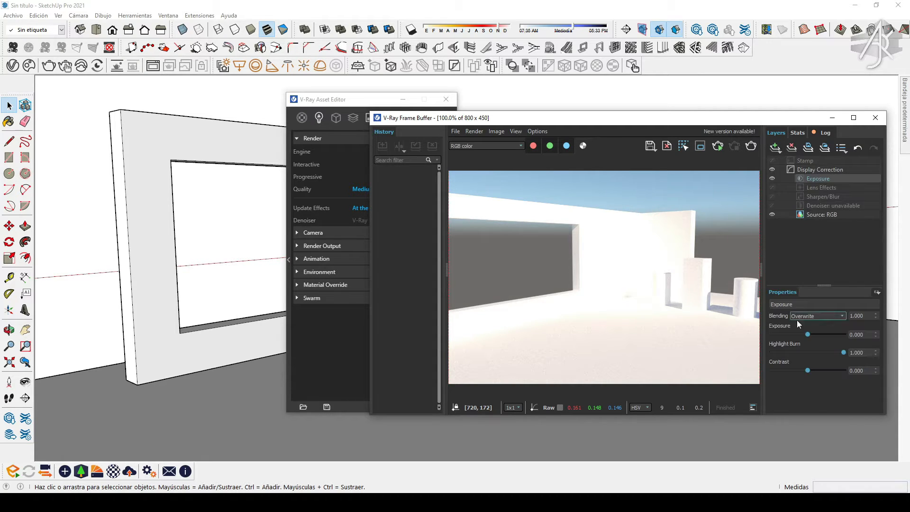
pyautogui.moveTo(806, 334); pyautogui.dragTo(815, 334)
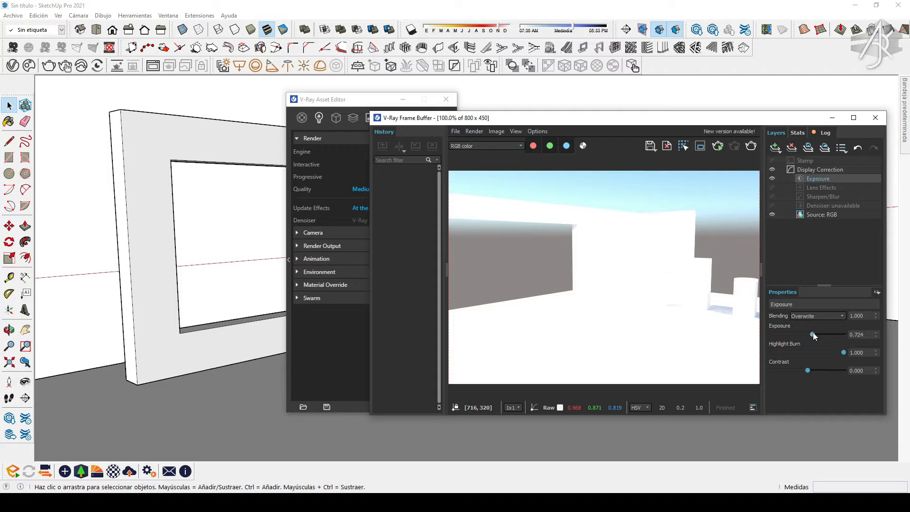
pyautogui.moveTo(812, 334); pyautogui.dragTo(802, 334)
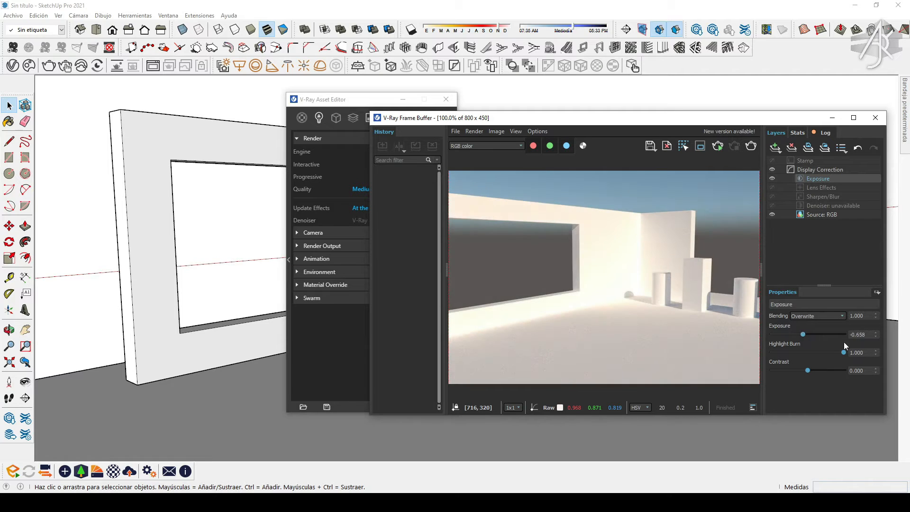
pyautogui.doubleClick(859, 334)
pyautogui.write('-0.8')
pyautogui.press('Return')
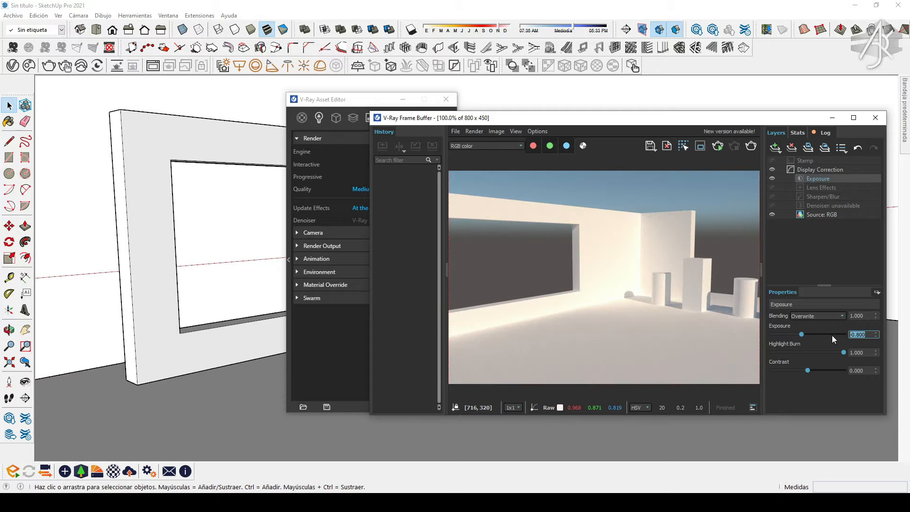
# Inspect the rendered cylinders and box up close, and close the frame buffer
pyautogui.scroll(1, 657, 302)
pyautogui.scroll(-1, 491, 314)
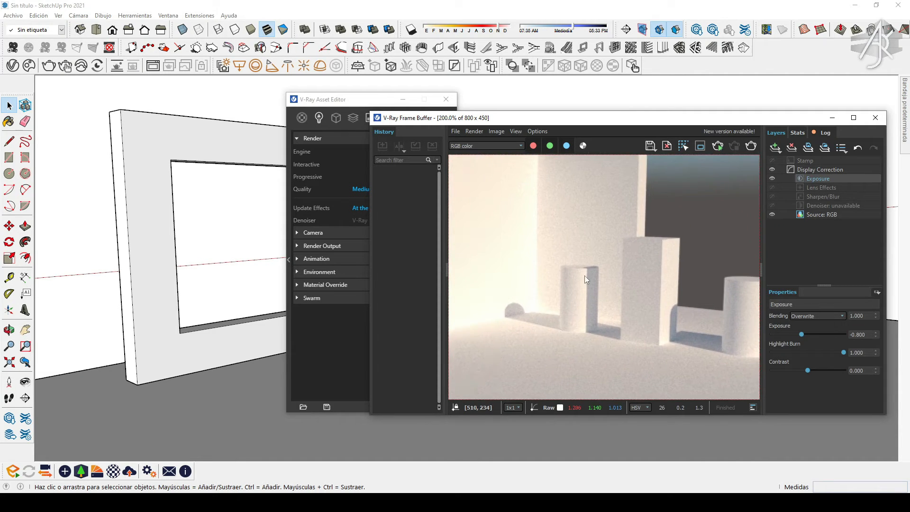
pyautogui.scroll(-1, 584, 275)
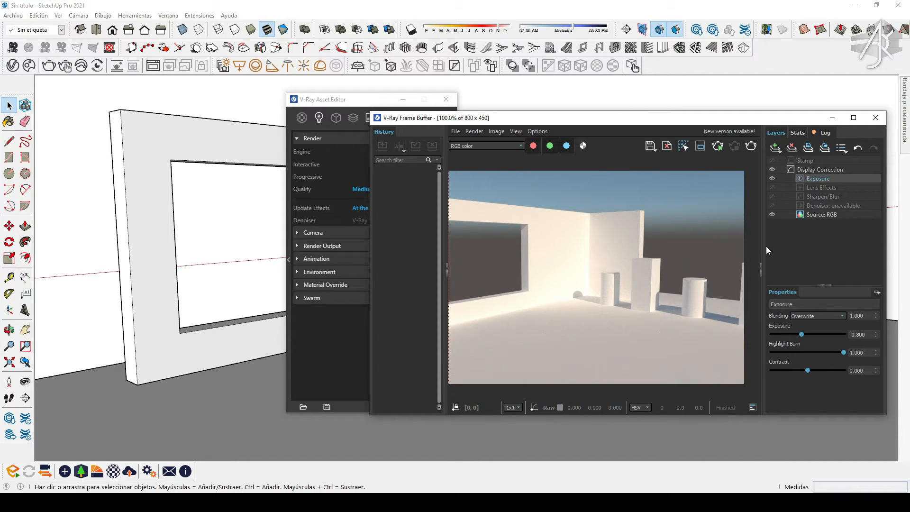
pyautogui.click(875, 118)
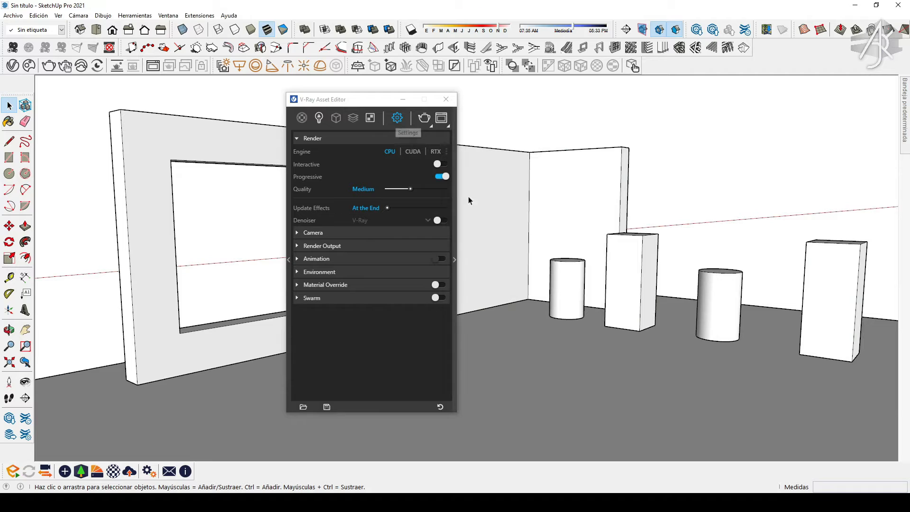
# Examine the Render, Camera, Render Output, Animation and Environment sections of the render settings, leaving each one collapsed
pyautogui.click(304, 139)
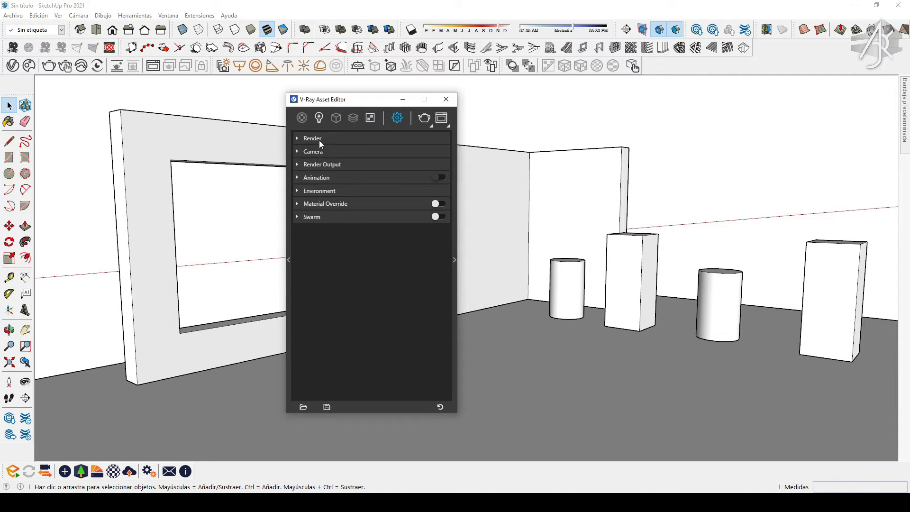
pyautogui.click(315, 138)
pyautogui.click(316, 139)
pyautogui.click(315, 152)
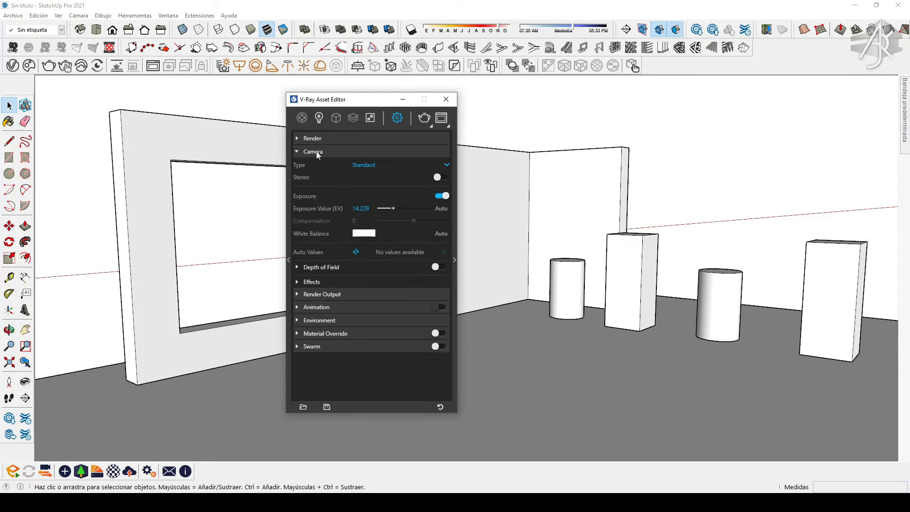
pyautogui.click(317, 151)
pyautogui.click(320, 165)
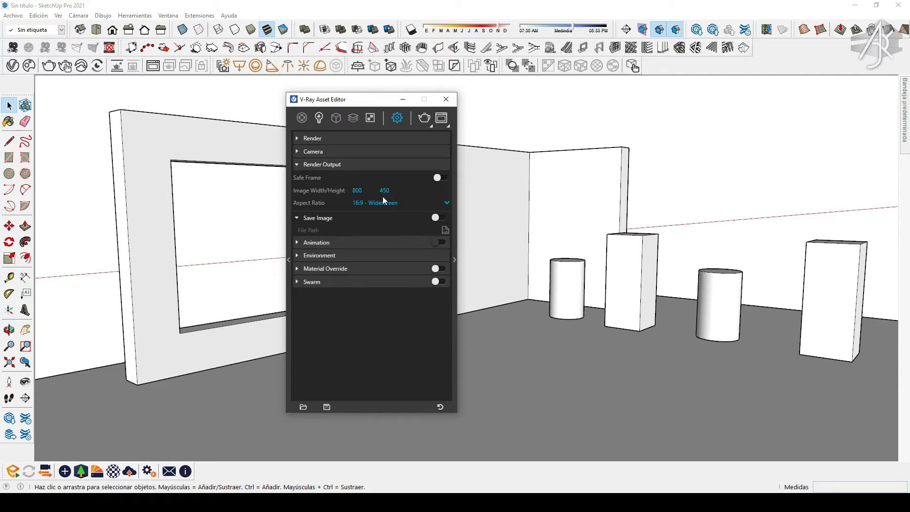
pyautogui.click(319, 163)
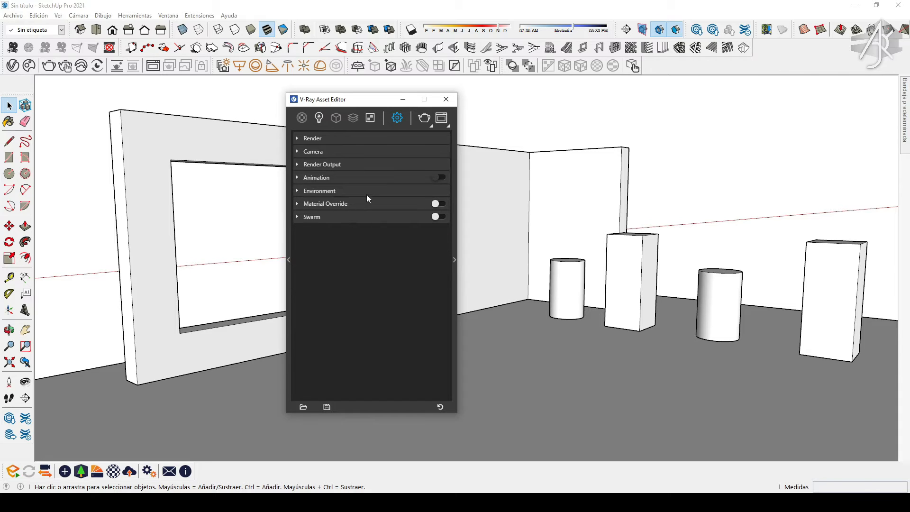
pyautogui.click(318, 176)
pyautogui.click(317, 175)
pyautogui.click(318, 191)
pyautogui.click(318, 191)
# Turn on Material Override and set the override color to a dark grey of R 0.308, G 0.269, B 0.269
pyautogui.click(326, 204)
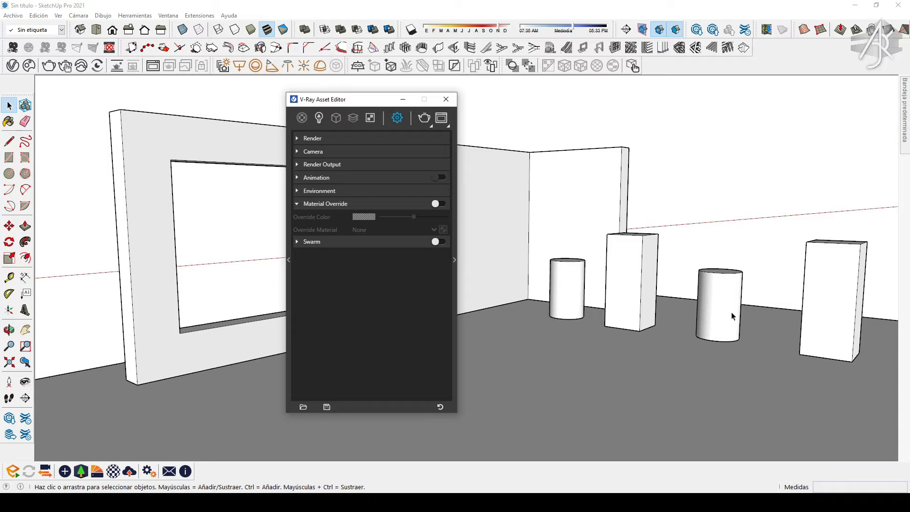
pyautogui.moveTo(336, 217)
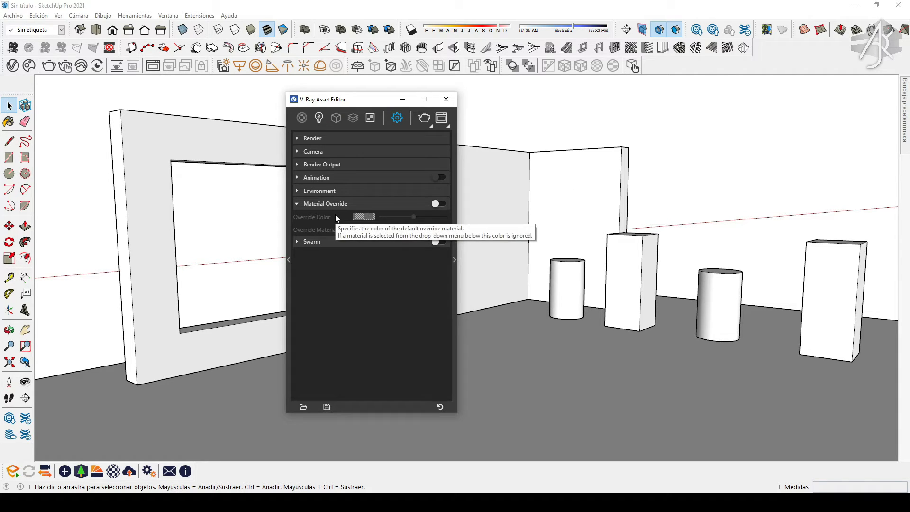
pyautogui.click(435, 203)
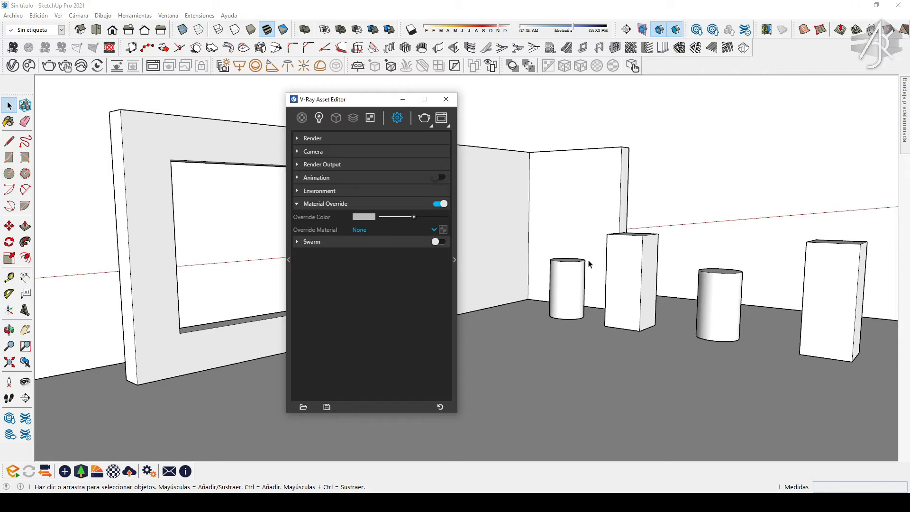
pyautogui.click(368, 218)
pyautogui.moveTo(365, 219); pyautogui.dragTo(318, 261)
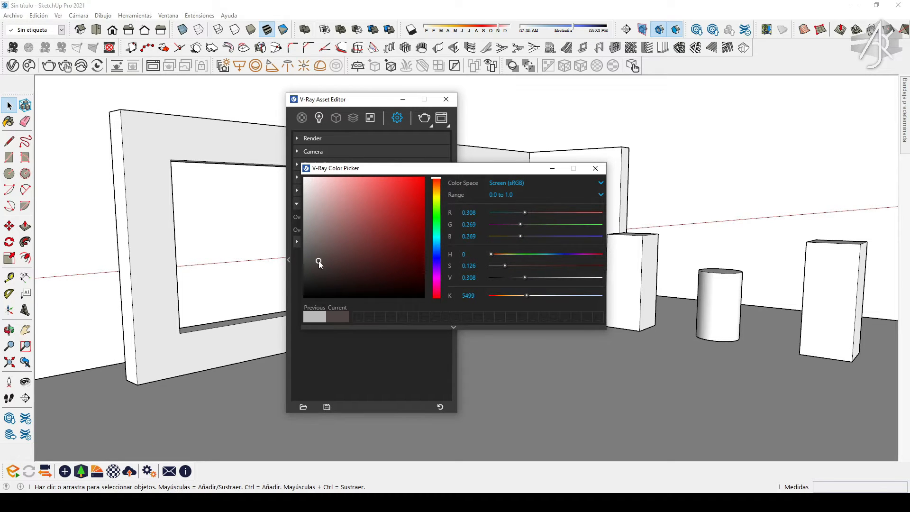
pyautogui.click(596, 170)
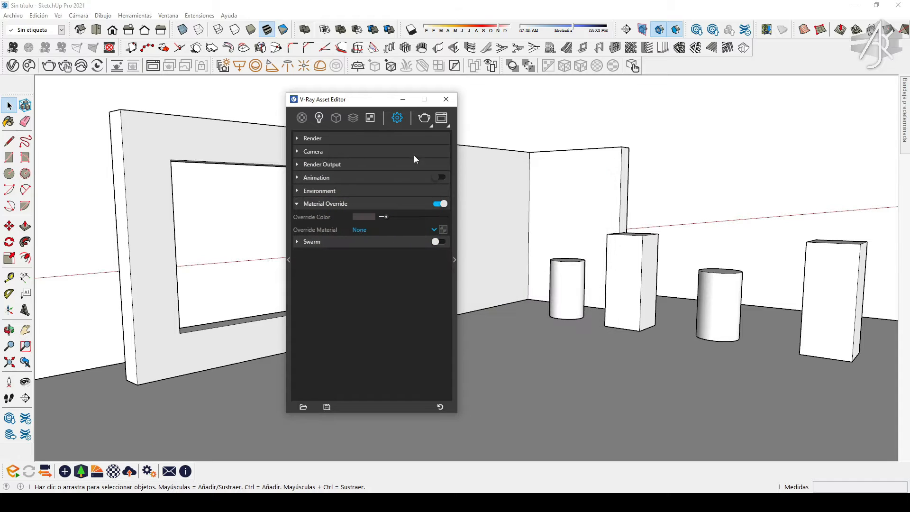
# Change the override color to a light grey and turn Material Override off
pyautogui.click(423, 118)
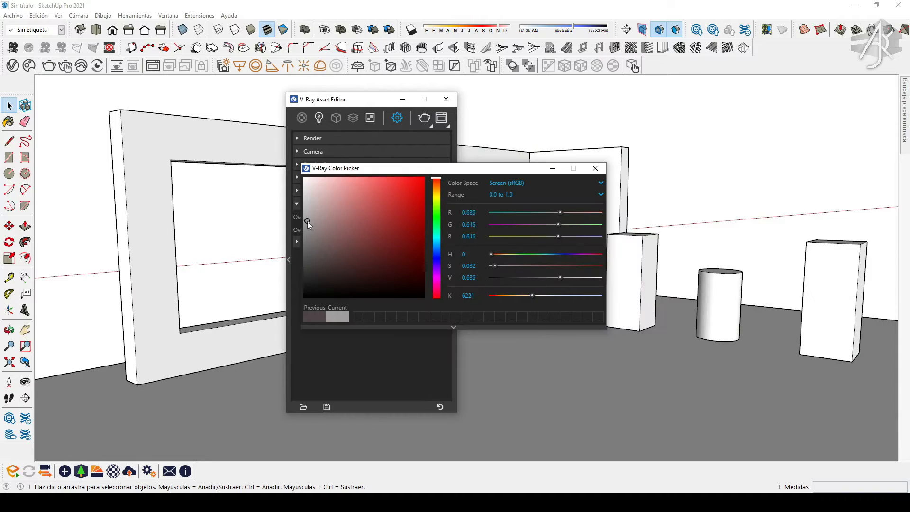
pyautogui.moveTo(307, 221); pyautogui.dragTo(306, 213)
pyautogui.click(295, 187)
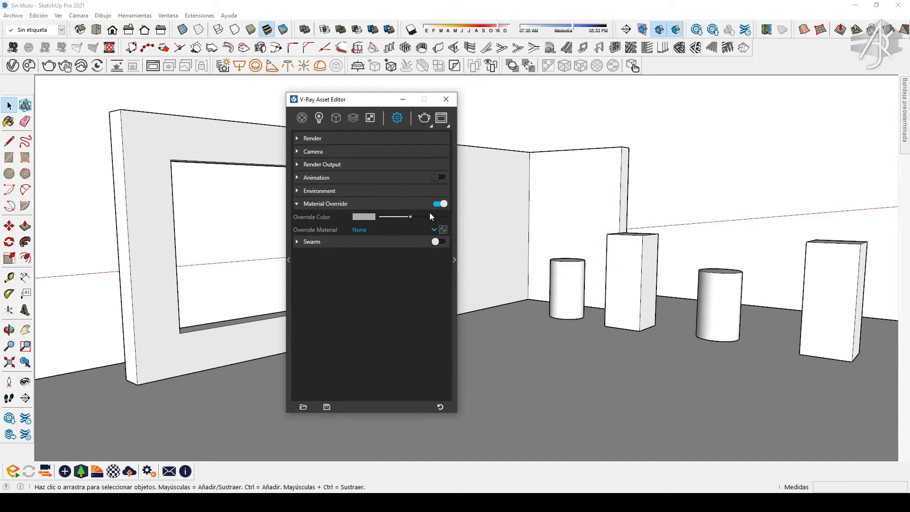
pyautogui.click(445, 205)
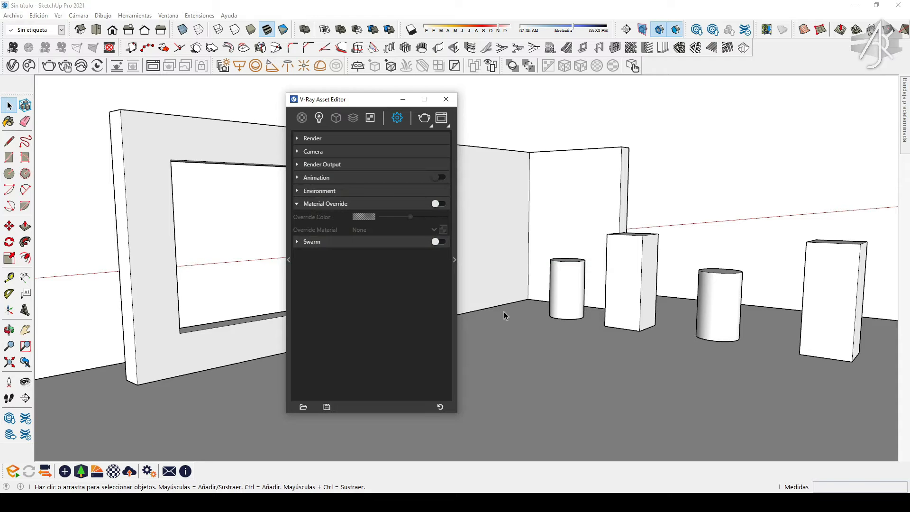
# Show the advanced render parameters beside the Render and Camera settings, and set the camera's Aperture (F Number) to 7
pyautogui.moveTo(329, 100); pyautogui.dragTo(314, 100)
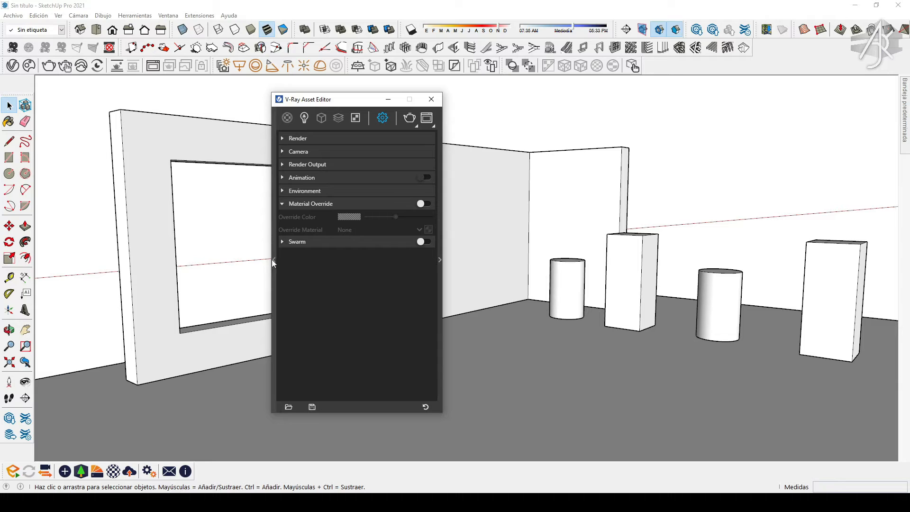
pyautogui.click(440, 260)
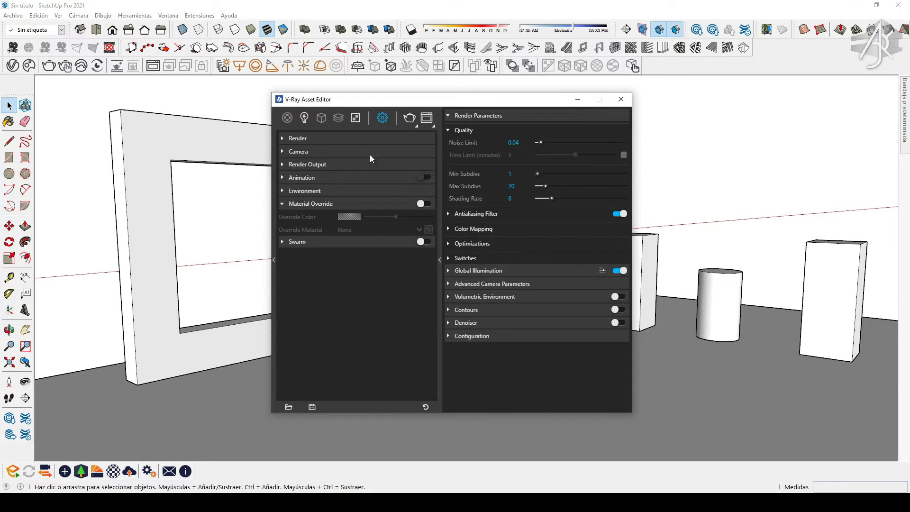
pyautogui.click(306, 138)
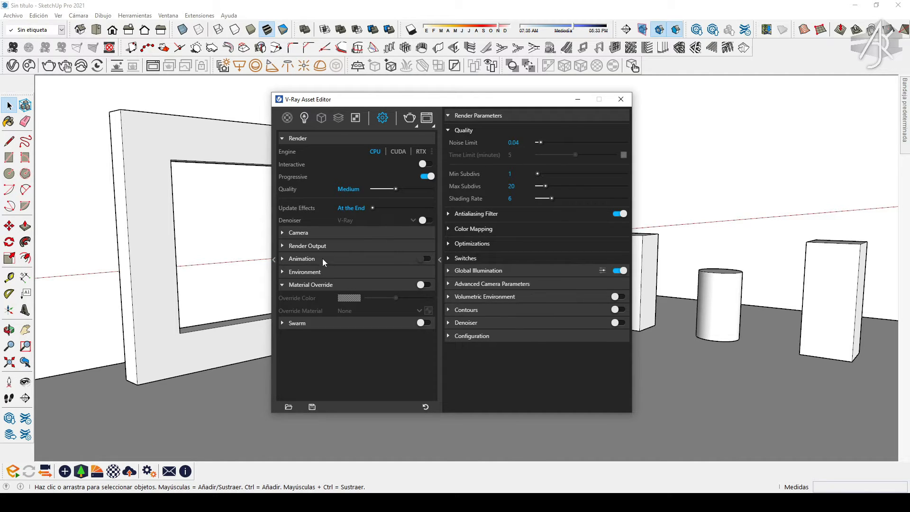
pyautogui.click(286, 233)
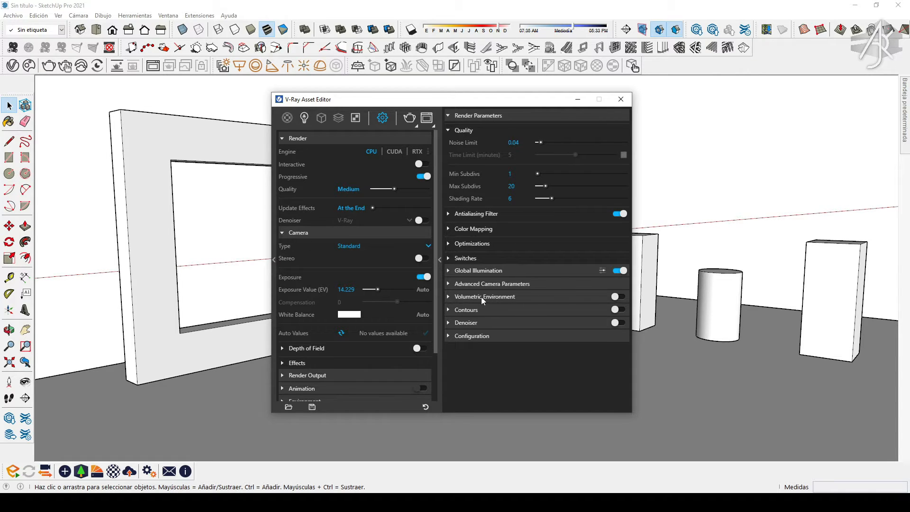
pyautogui.click(486, 285)
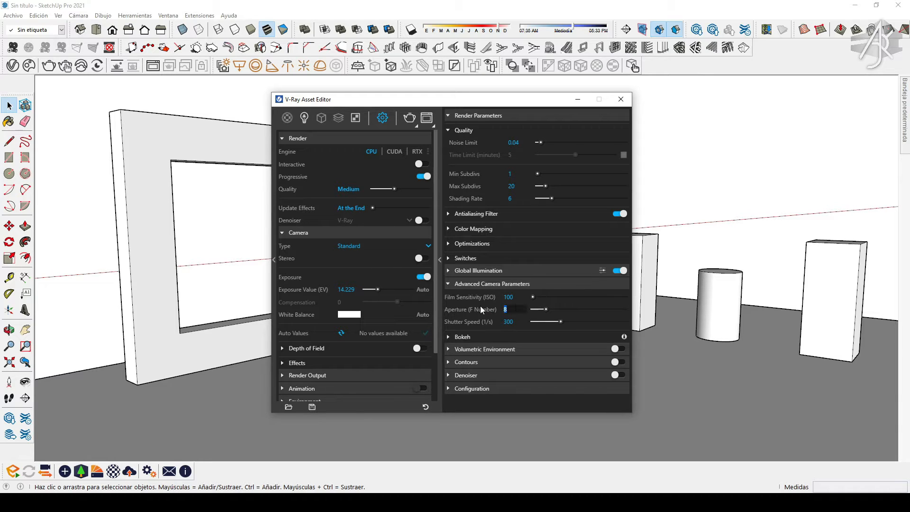
pyautogui.write('7')
pyautogui.press('Return')
# Switch the render engine to CUDA and render the scene again at Medium quality
pyautogui.moveTo(395, 190)
pyautogui.mouseDown()
pyautogui.moveTo(387, 189)
pyautogui.moveTo(412, 192)
pyautogui.moveTo(399, 191)
pyautogui.mouseUp()
pyautogui.moveTo(288, 152)
pyautogui.click(394, 152)
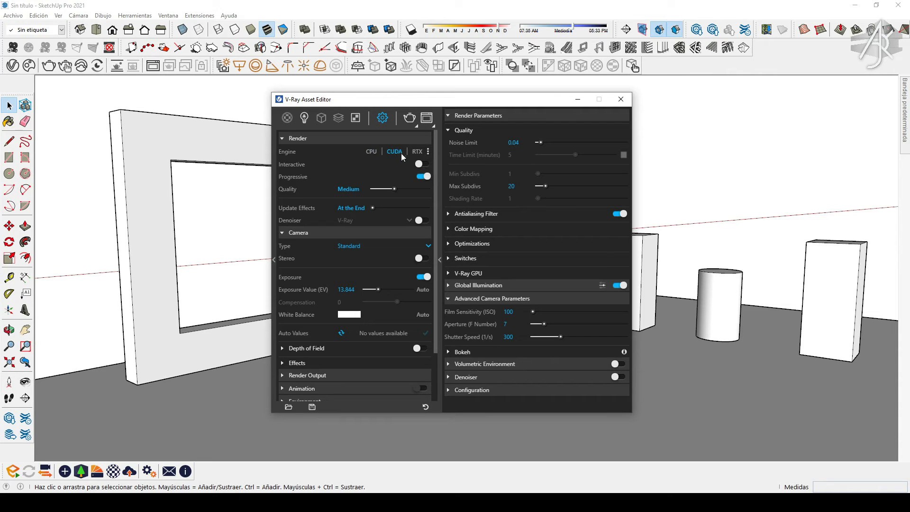
pyautogui.click(409, 118)
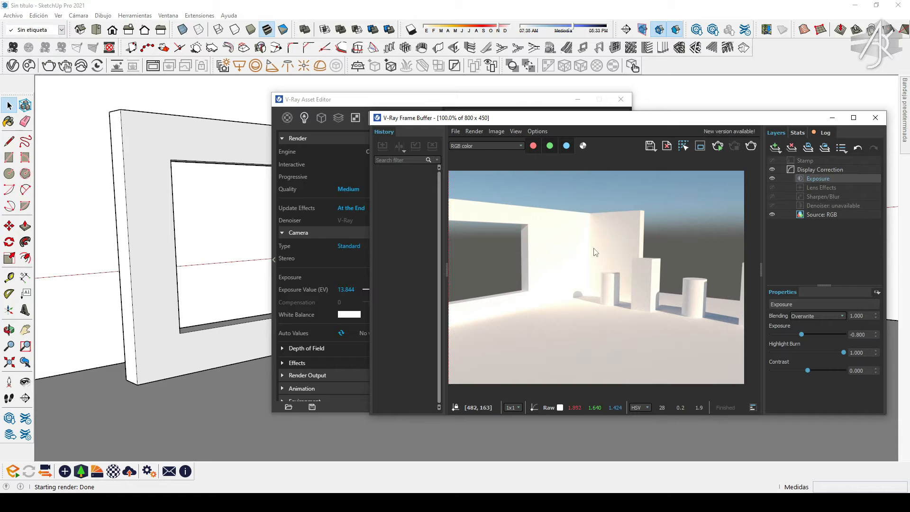
# Bring the Asset Editor's render settings forward and check which compute devices the CUDA engine can use
pyautogui.click(347, 167)
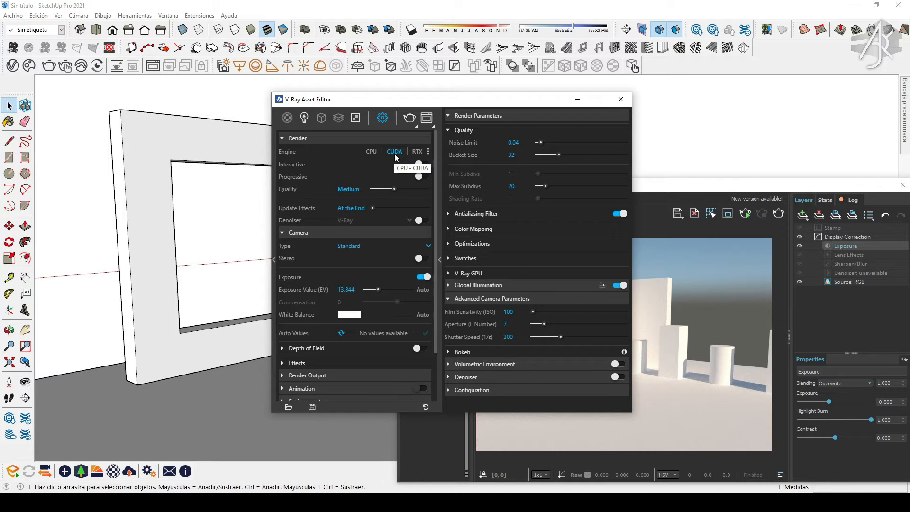
pyautogui.click(428, 151)
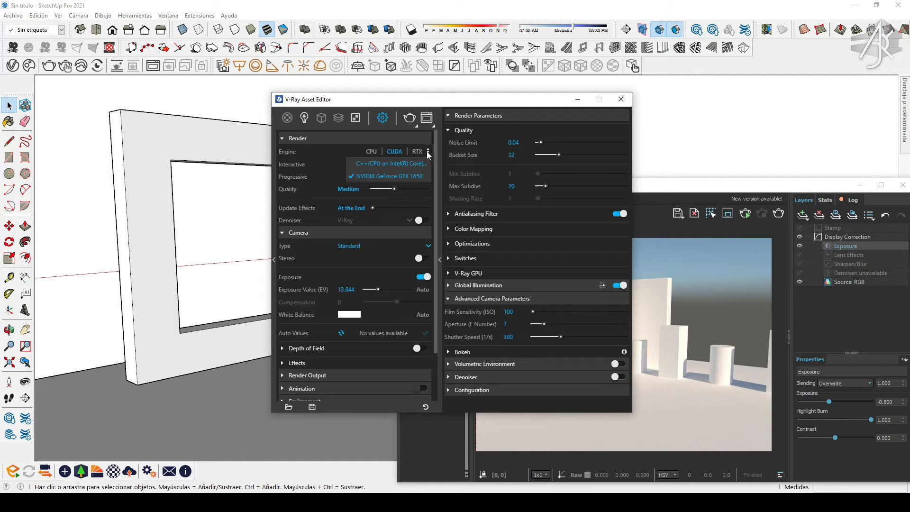
pyautogui.click(428, 150)
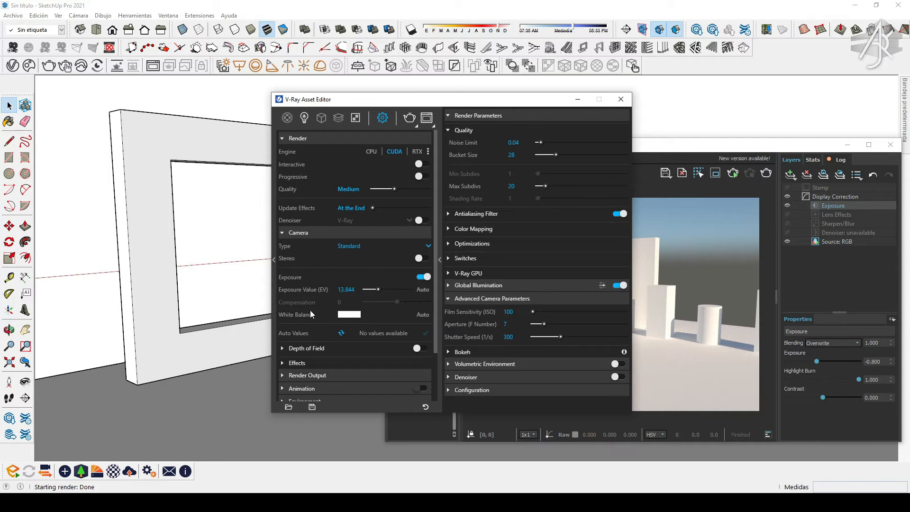
# Try out the Progressive option in the Render settings and turn it off again
pyautogui.scroll(-1, 311, 314)
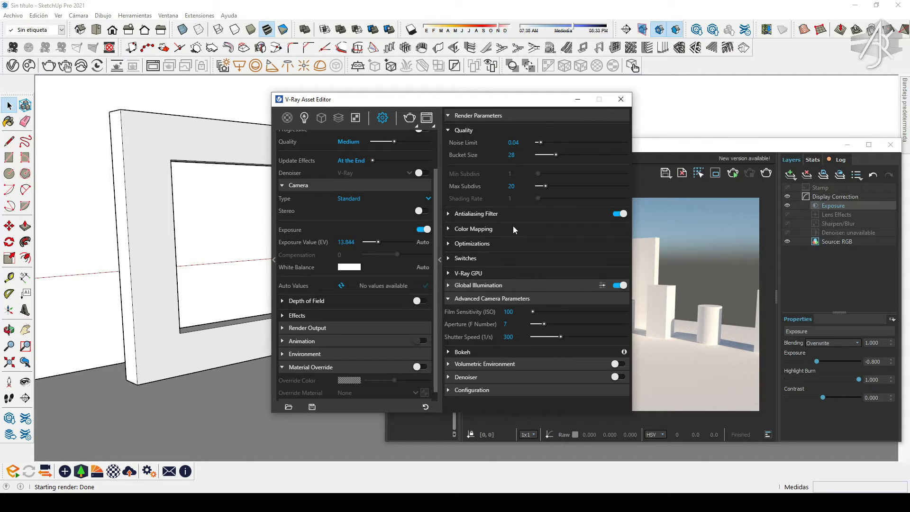
pyautogui.scroll(1, 336, 165)
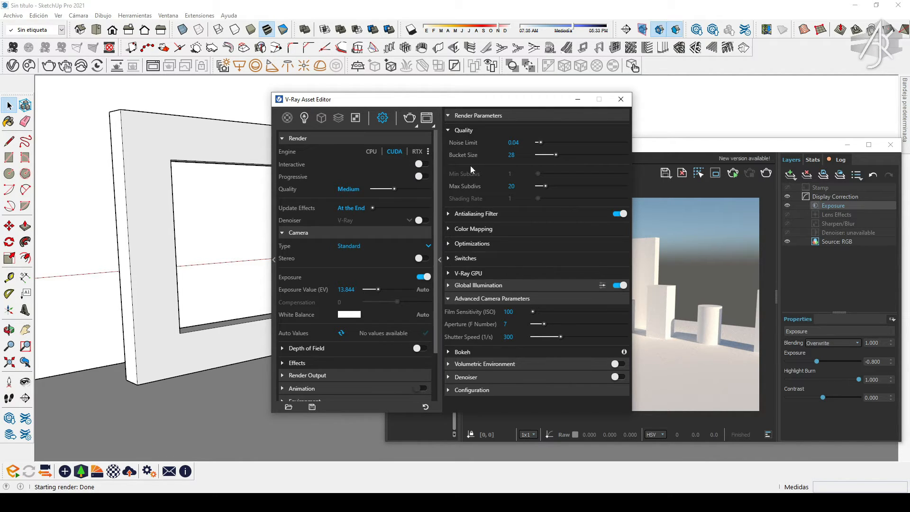
pyautogui.click(423, 176)
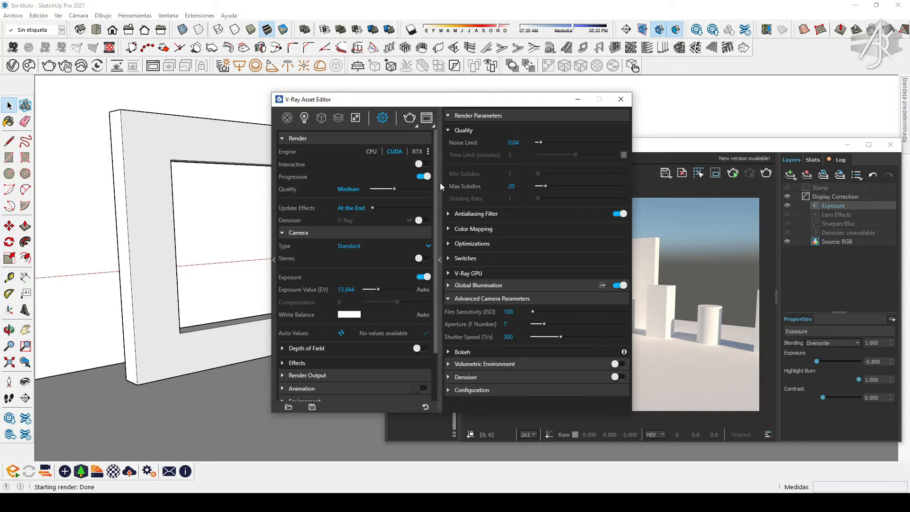
pyautogui.click(423, 176)
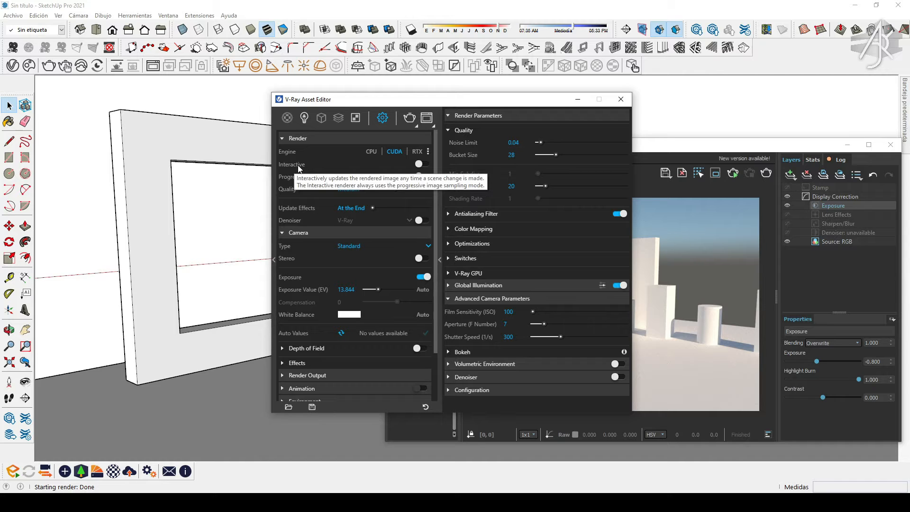
# Start a V-Ray Interactive render and orbit the model to update the rendered view live
pyautogui.click(415, 126)
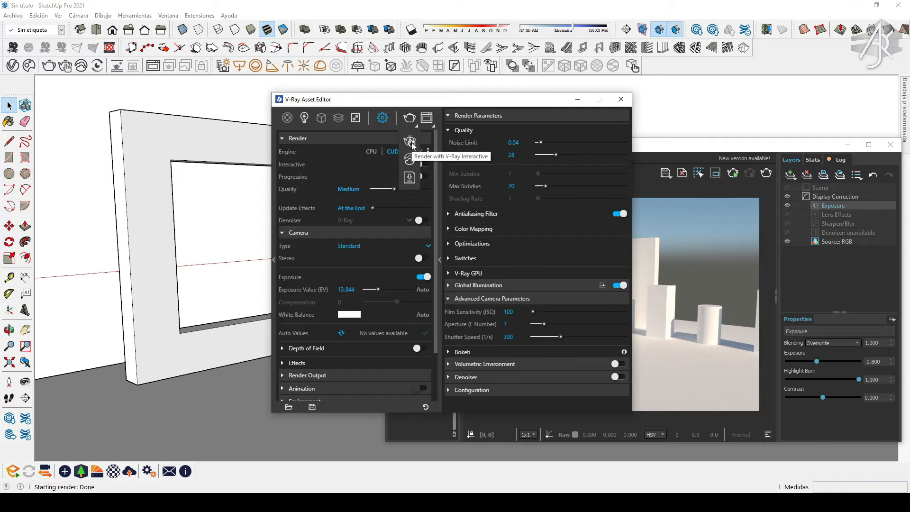
pyautogui.click(410, 142)
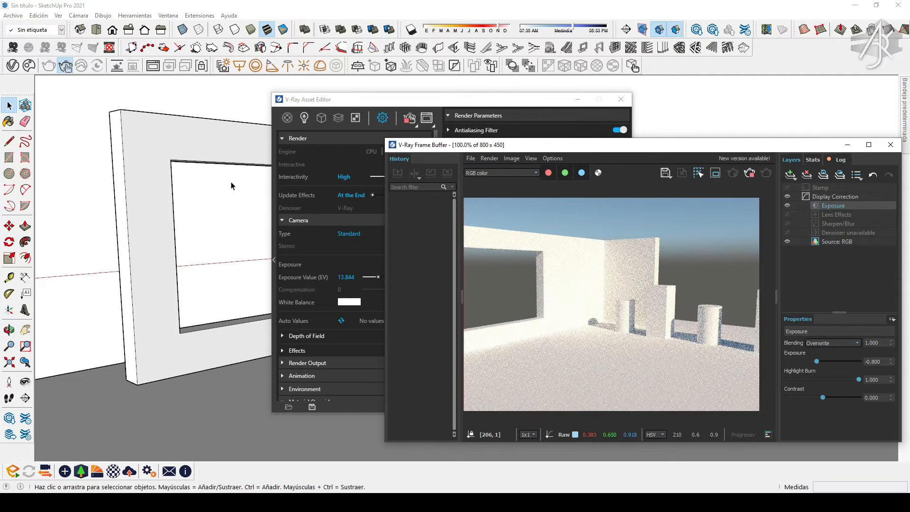
pyautogui.moveTo(229, 158); pyautogui.dragTo(250, 144, button='middle')
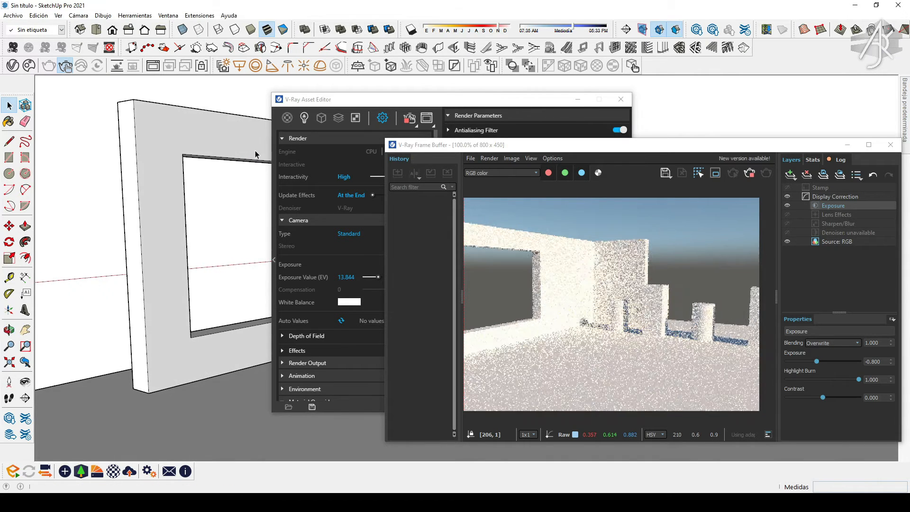
pyautogui.moveTo(205, 163); pyautogui.dragTo(243, 146, button='middle')
# Stop the interactive render, turn on the Denoiser and set its engine to NVIDIA AI Denoiser
pyautogui.moveTo(371, 106); pyautogui.dragTo(292, 97)
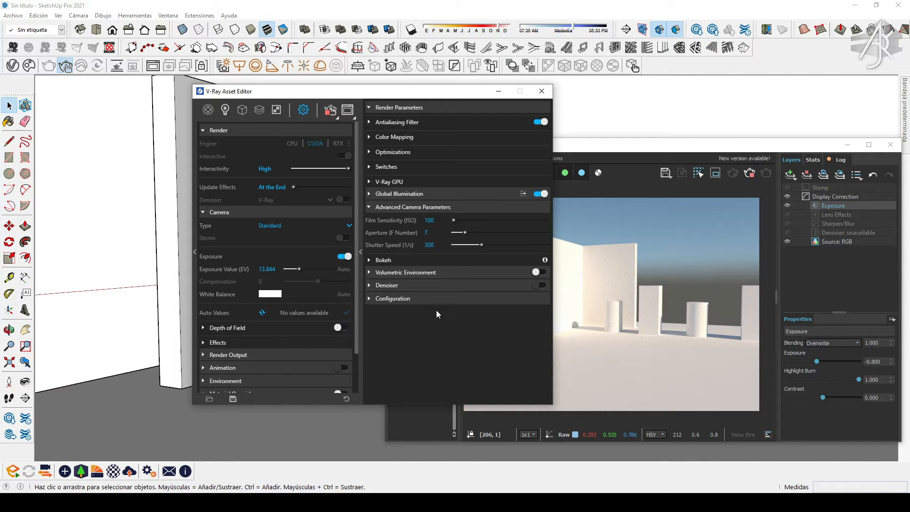
pyautogui.click(394, 286)
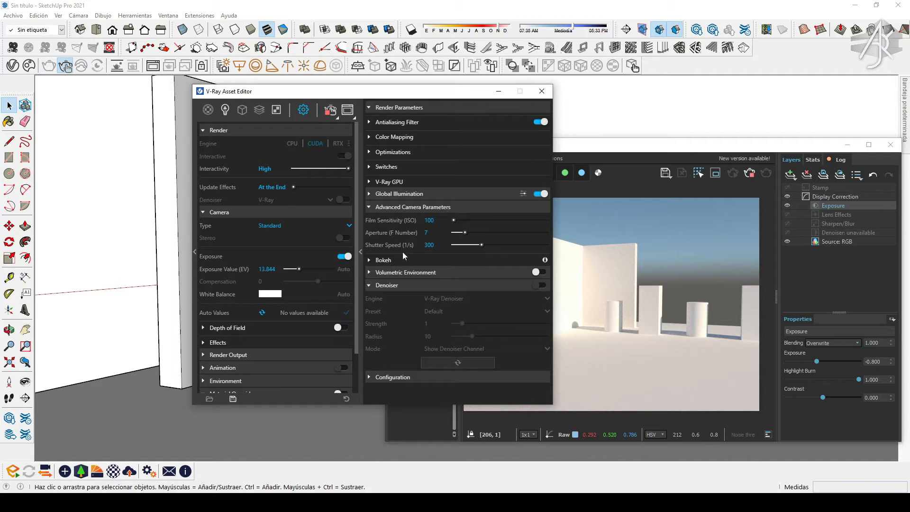
pyautogui.click(332, 111)
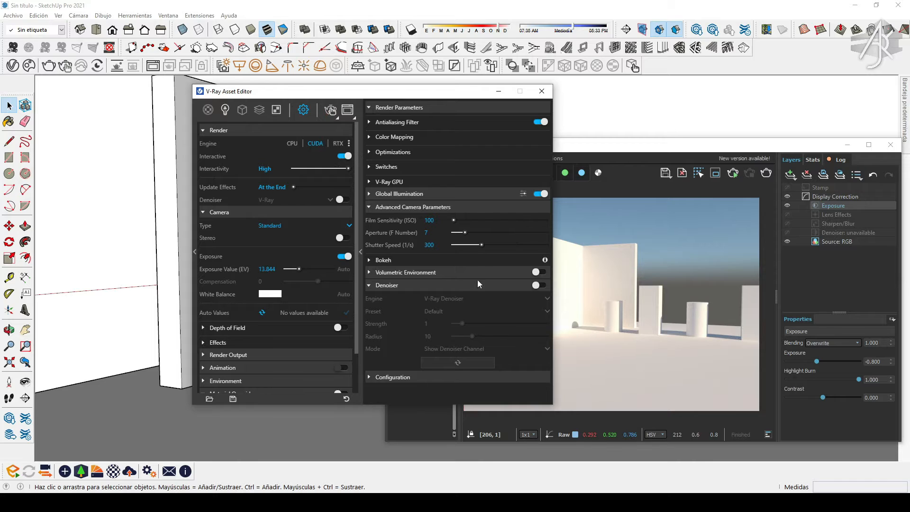
pyautogui.click(538, 285)
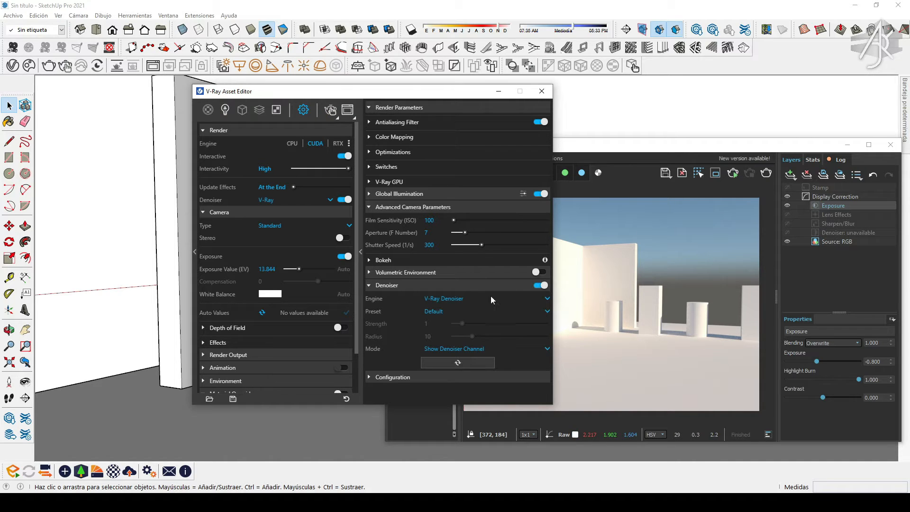
pyautogui.click(463, 299)
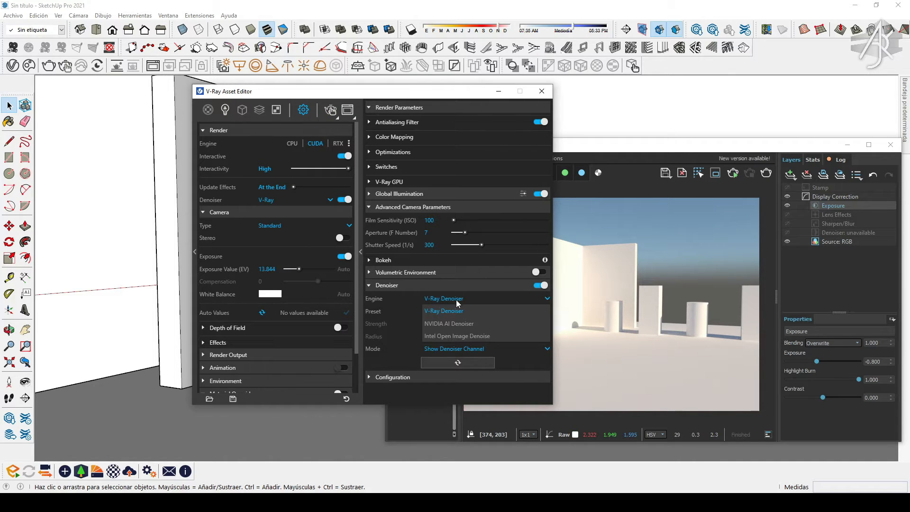
pyautogui.click(463, 325)
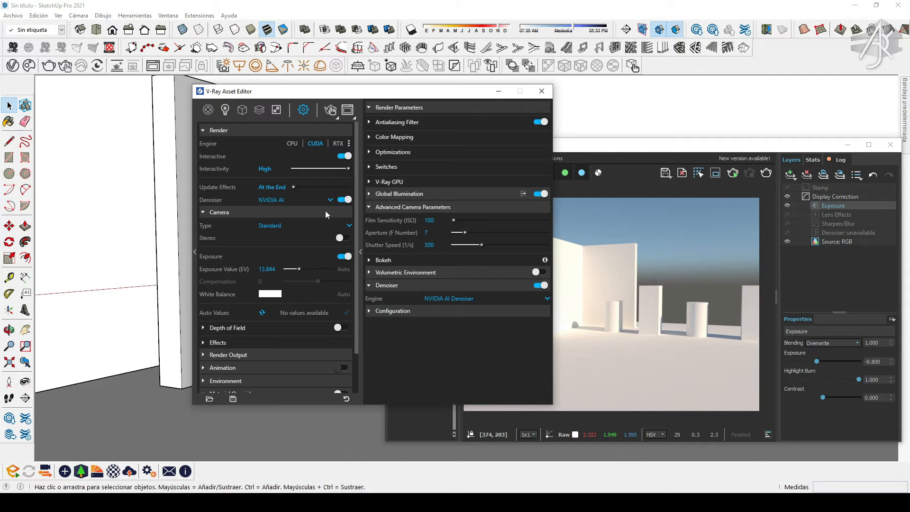
# Run the interactive render with the denoiser on, orbit the wall and shapes to several viewpoints, and stop the render
pyautogui.click(331, 112)
pyautogui.moveTo(612, 152); pyautogui.dragTo(672, 155)
pyautogui.moveTo(445, 92); pyautogui.dragTo(594, 91)
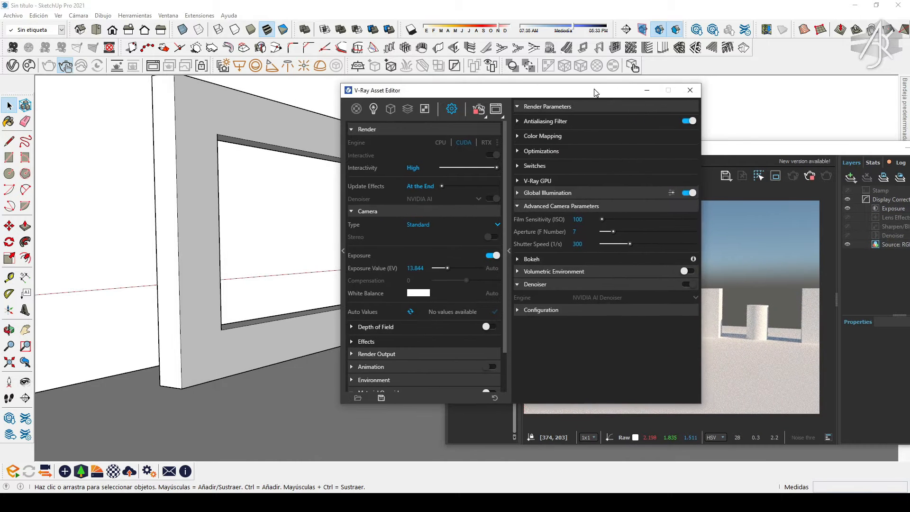
pyautogui.click(734, 150)
pyautogui.moveTo(264, 127)
pyautogui.mouseDown(button='middle')
pyautogui.moveTo(295, 122)
pyautogui.moveTo(301, 132)
pyautogui.moveTo(159, 132)
pyautogui.mouseUp(button='middle')
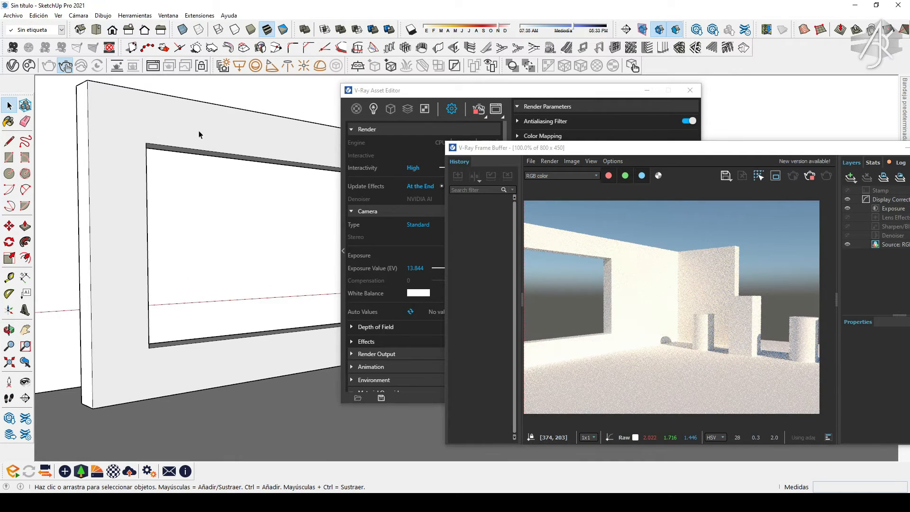
pyautogui.moveTo(237, 133)
pyautogui.mouseDown(button='middle')
pyautogui.moveTo(172, 126)
pyautogui.moveTo(236, 134)
pyautogui.mouseUp(button='middle')
pyautogui.moveTo(165, 137)
pyautogui.mouseDown(button='middle')
pyautogui.moveTo(251, 131)
pyautogui.moveTo(240, 162)
pyautogui.mouseUp(button='middle')
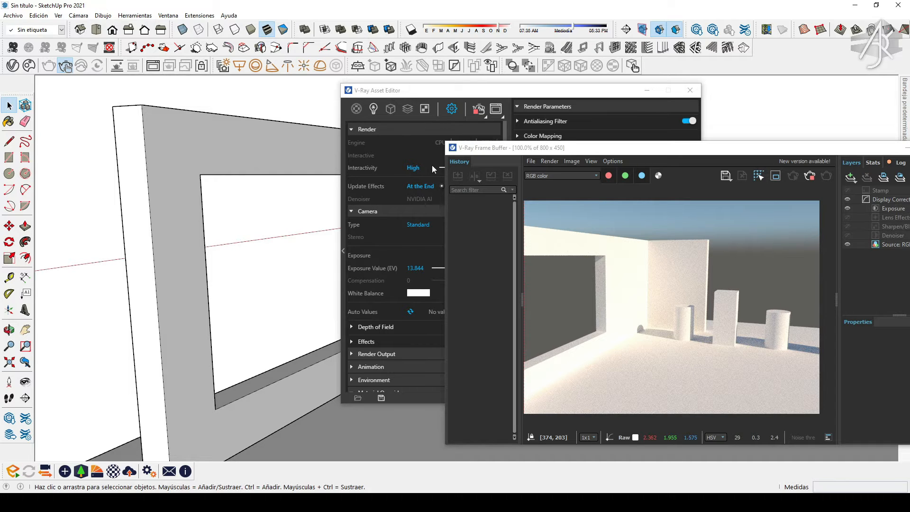
pyautogui.click(476, 90)
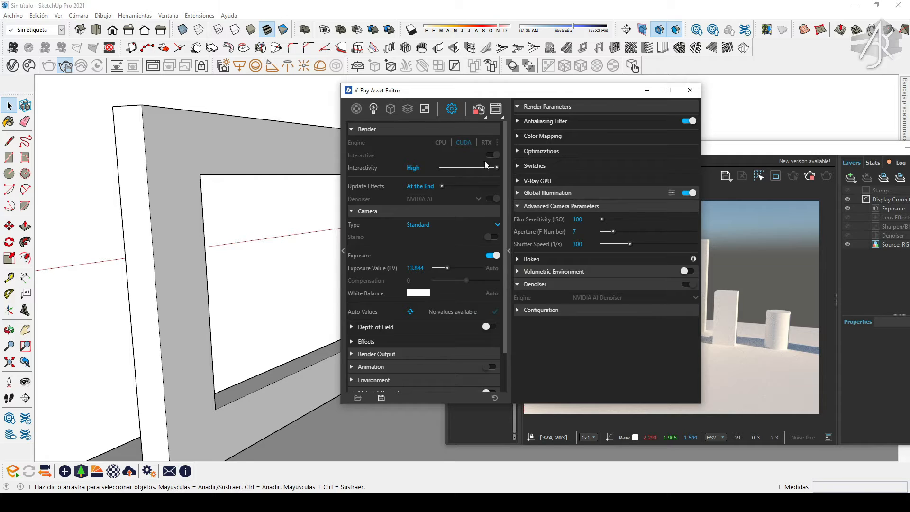
pyautogui.click(479, 114)
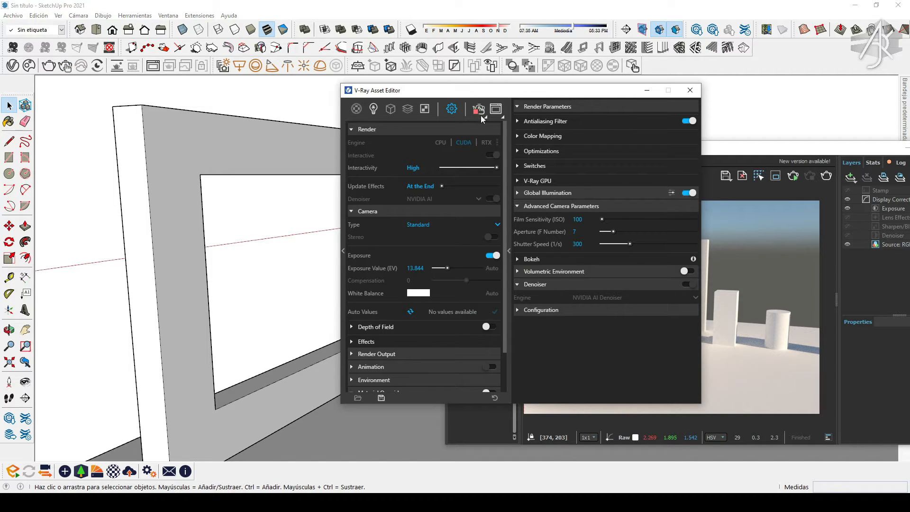
pyautogui.click(809, 175)
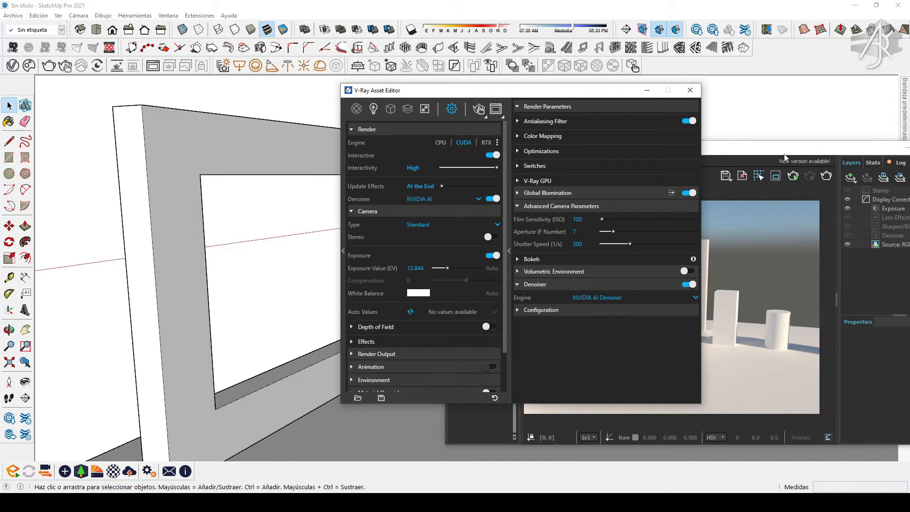
# Review the CUDA device and denoiser choices, and set the denoiser engine to V-Ray Denoiser
pyautogui.click(497, 143)
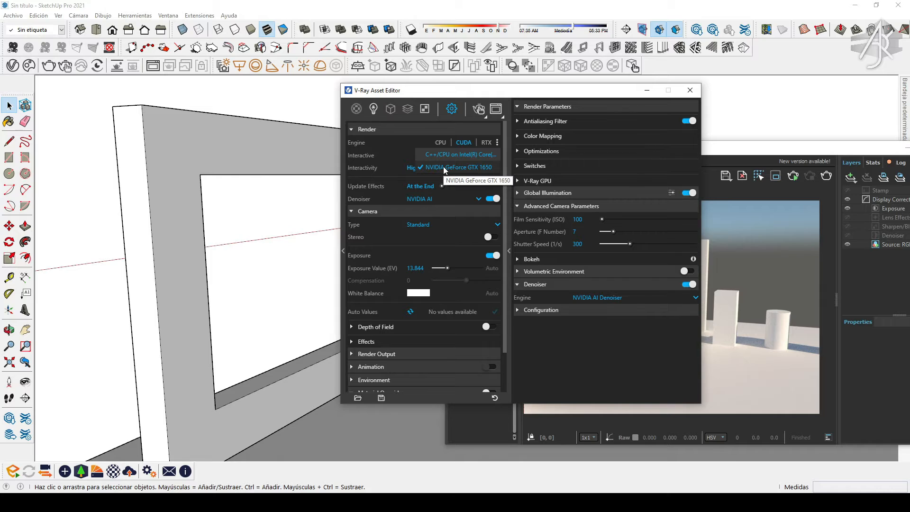
pyautogui.click(444, 168)
pyautogui.click(609, 297)
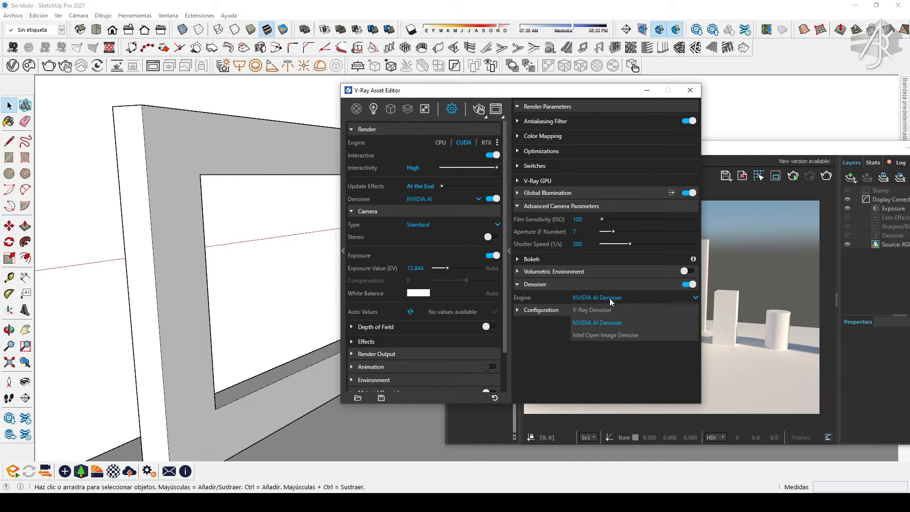
pyautogui.click(598, 309)
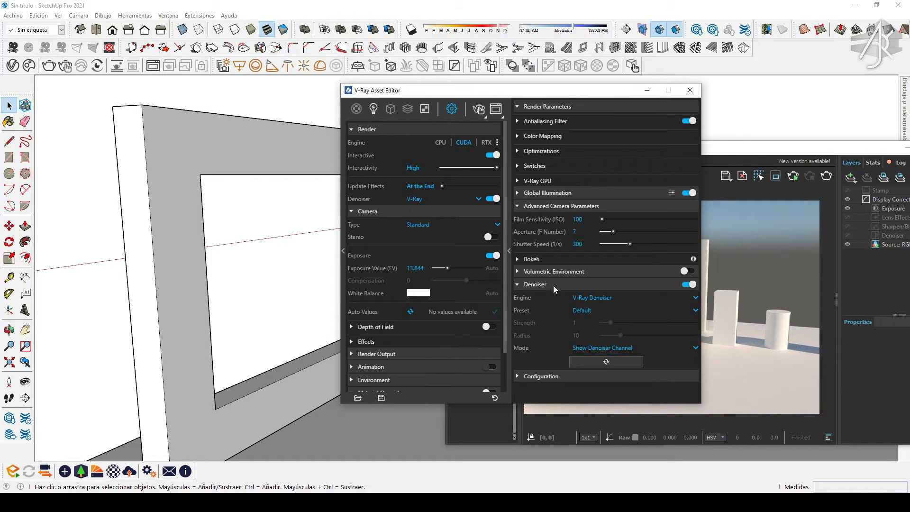
pyautogui.click(601, 298)
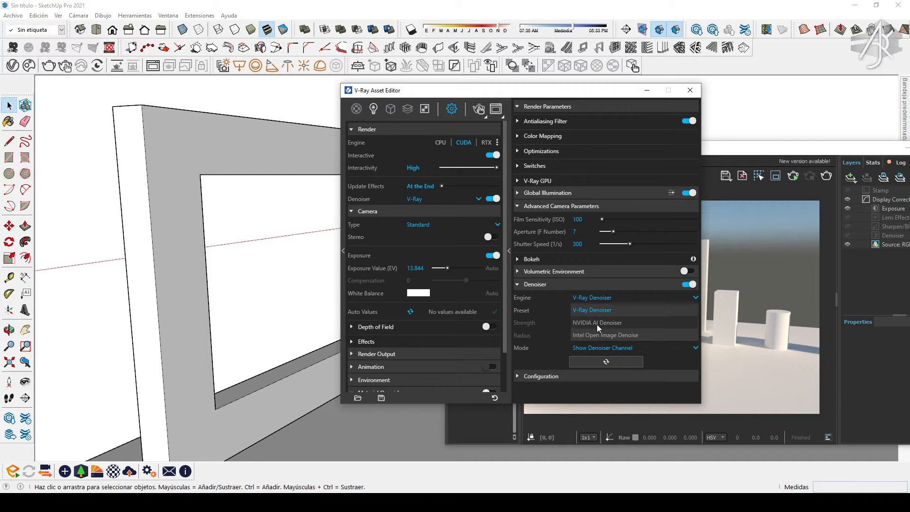
pyautogui.click(544, 297)
pyautogui.click(497, 142)
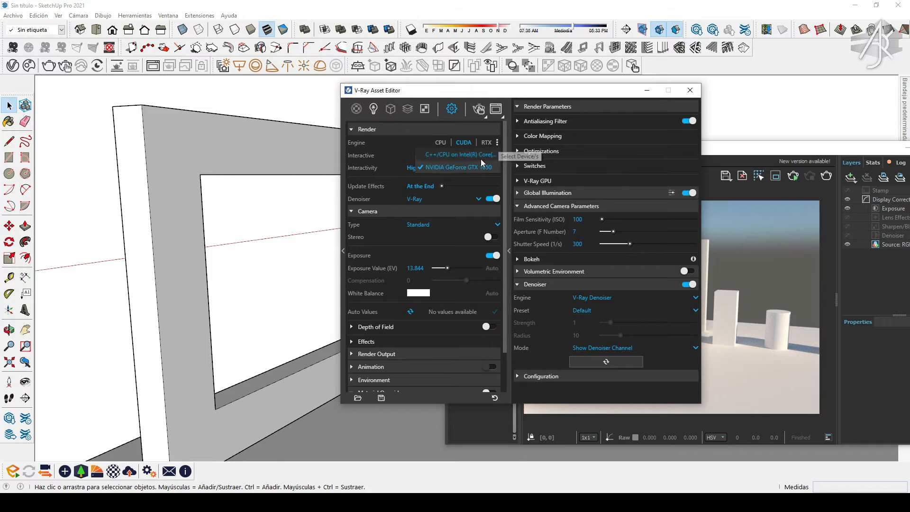
pyautogui.click(362, 161)
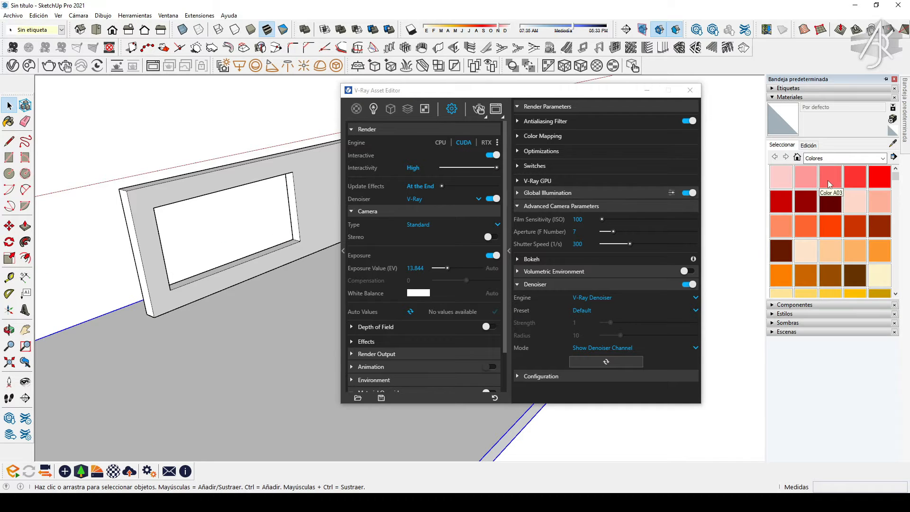
# Paint the cylinder in the wall corner with the red Color A03 material
pyautogui.click(827, 180)
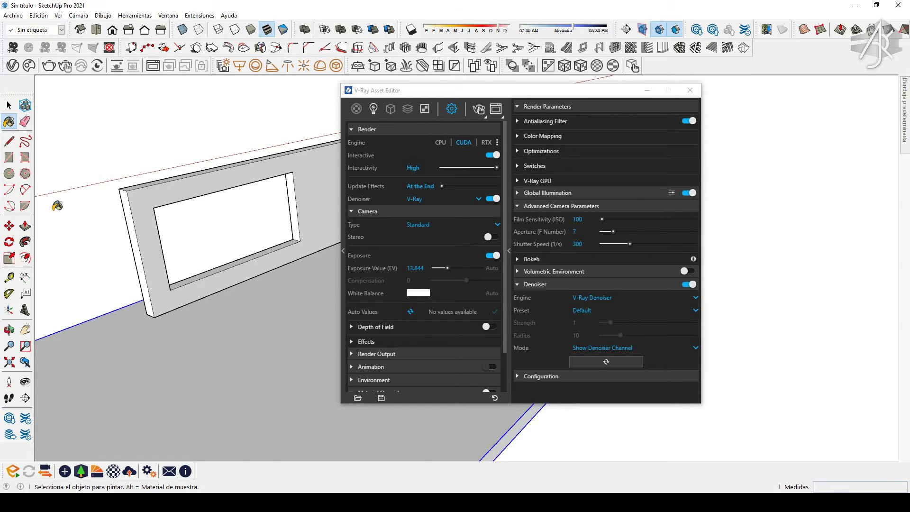
pyautogui.scroll(-5, 213, 213)
pyautogui.scroll(8, 161, 226)
pyautogui.scroll(-5, 155, 227)
pyautogui.click(245, 207)
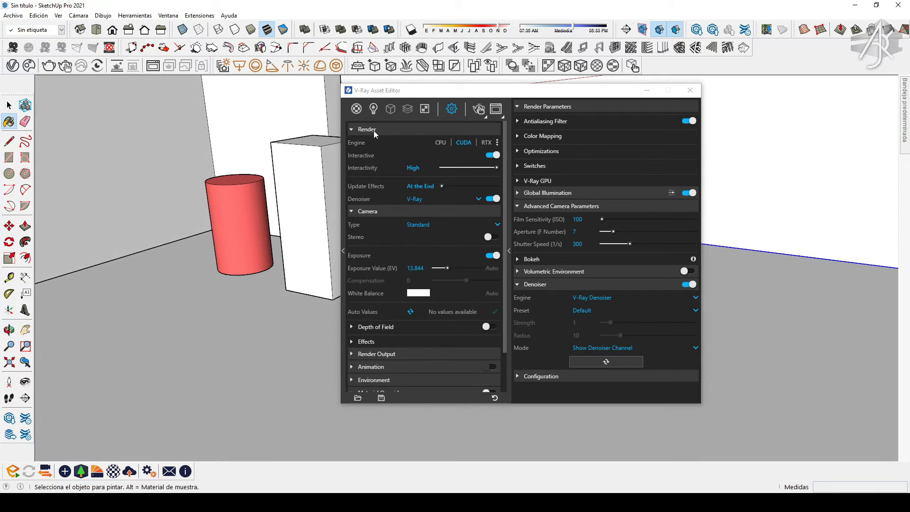
# List the scene's materials in the Asset Editor and place the editor clear of the painted cylinder in the model
pyautogui.click(355, 109)
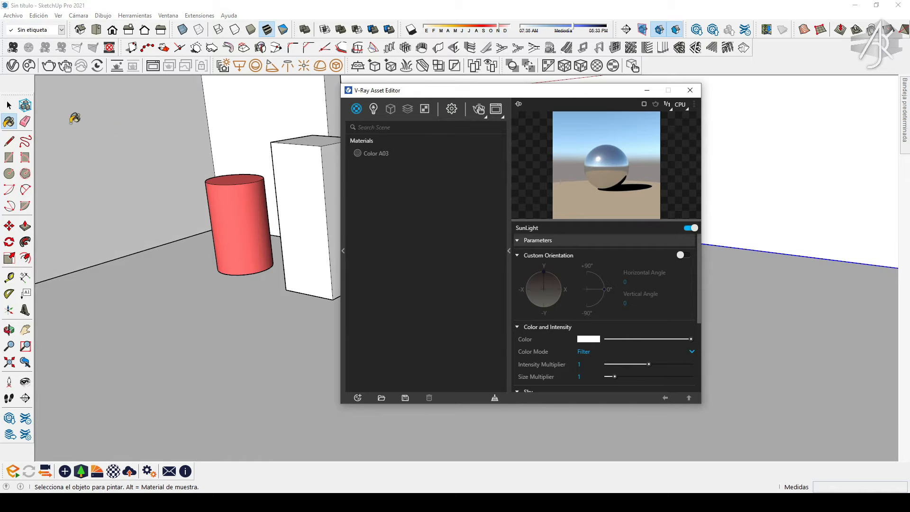
pyautogui.click(9, 105)
pyautogui.moveTo(427, 95); pyautogui.dragTo(553, 83)
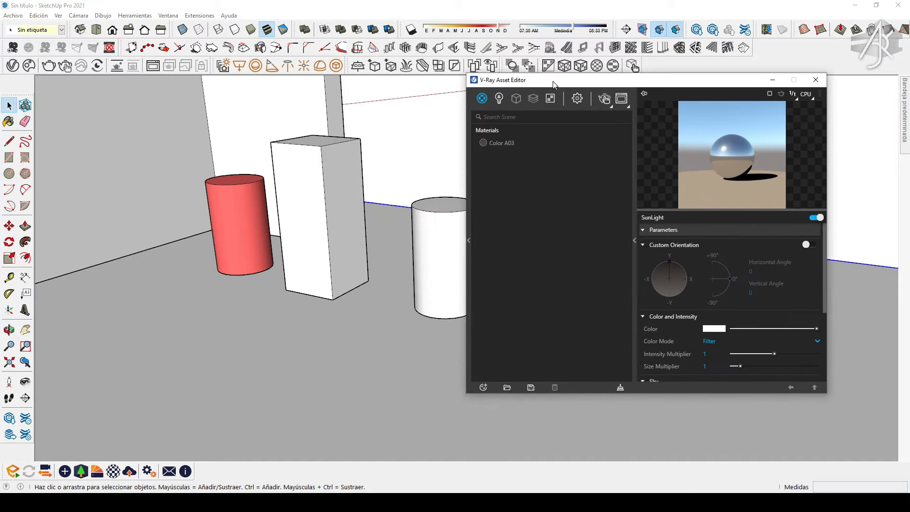
pyautogui.scroll(-5, 401, 222)
pyautogui.scroll(4, 303, 185)
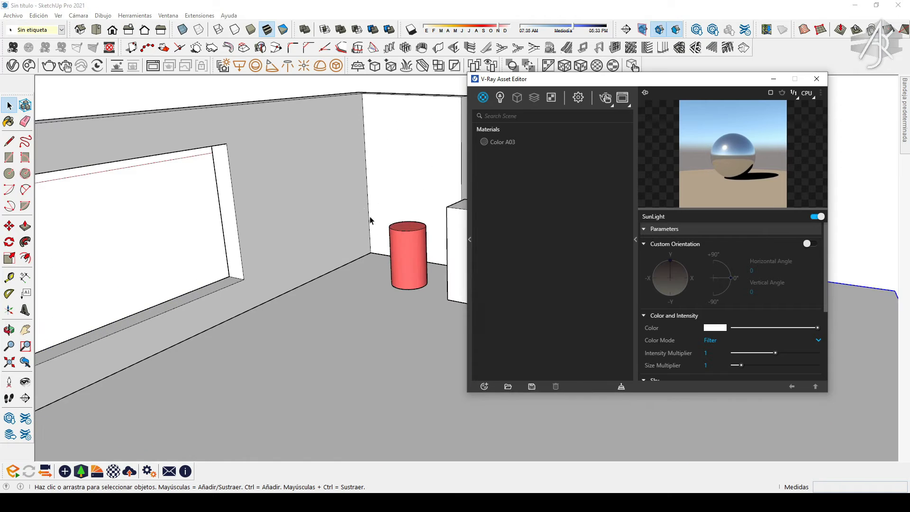
pyautogui.moveTo(400, 219); pyautogui.dragTo(372, 197, button='middle')
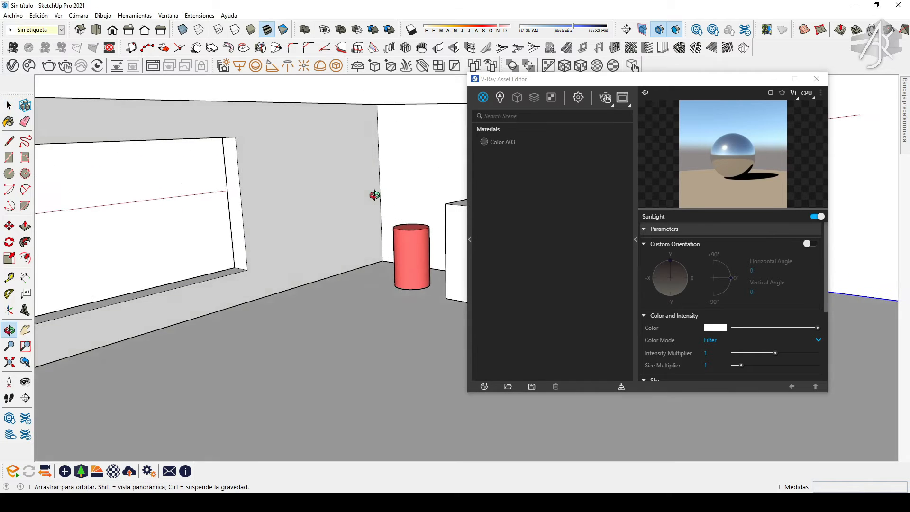
pyautogui.moveTo(306, 270); pyautogui.dragTo(388, 255, button='middle')
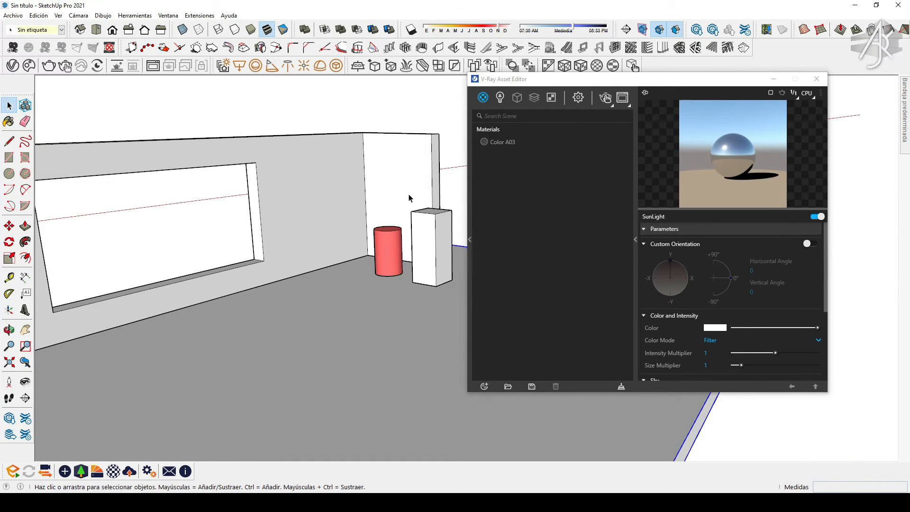
# Slightly darken the diffuse color of the Color A03 material and raise its reflection color to white
pyautogui.click(496, 142)
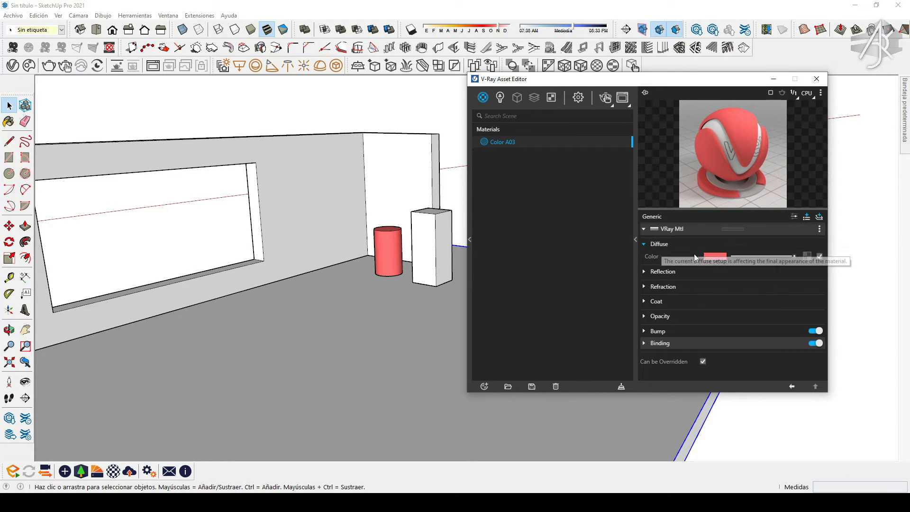
pyautogui.moveTo(794, 256)
pyautogui.mouseDown()
pyautogui.moveTo(757, 255)
pyautogui.moveTo(776, 256)
pyautogui.mouseUp()
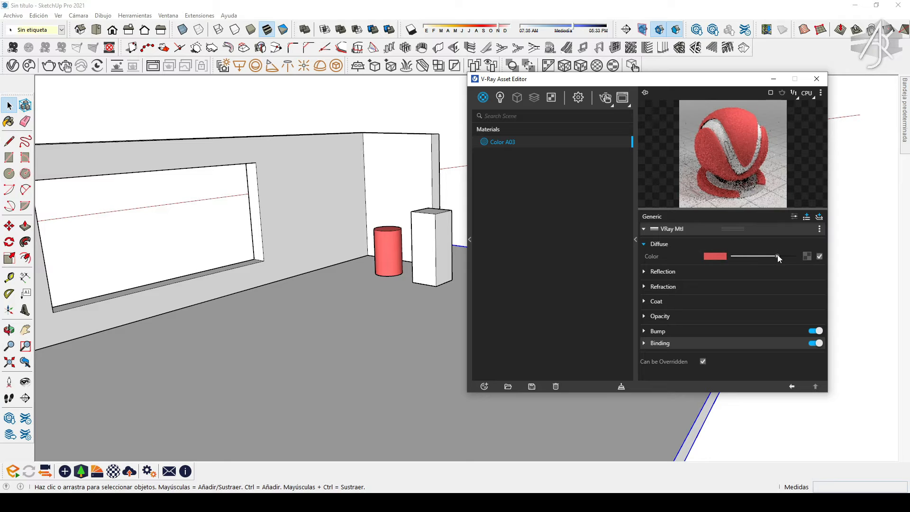
pyautogui.click(663, 271)
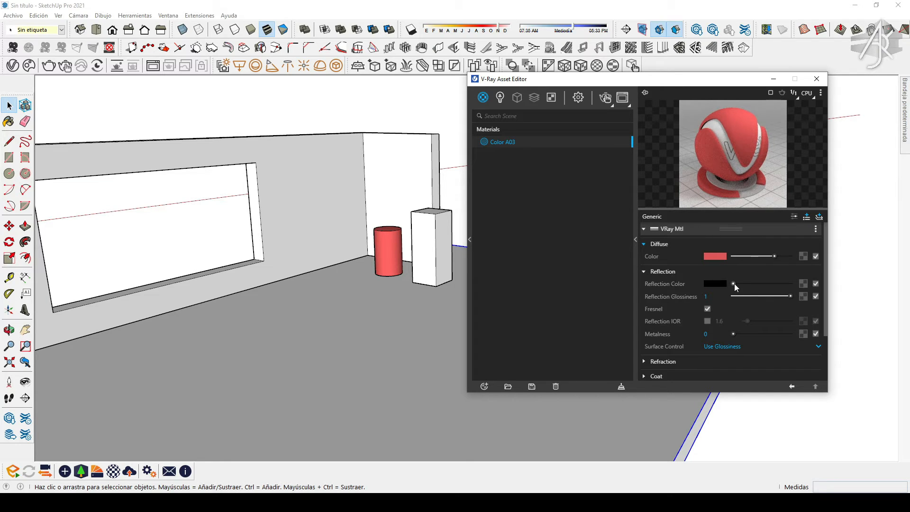
pyautogui.moveTo(734, 283); pyautogui.dragTo(794, 284)
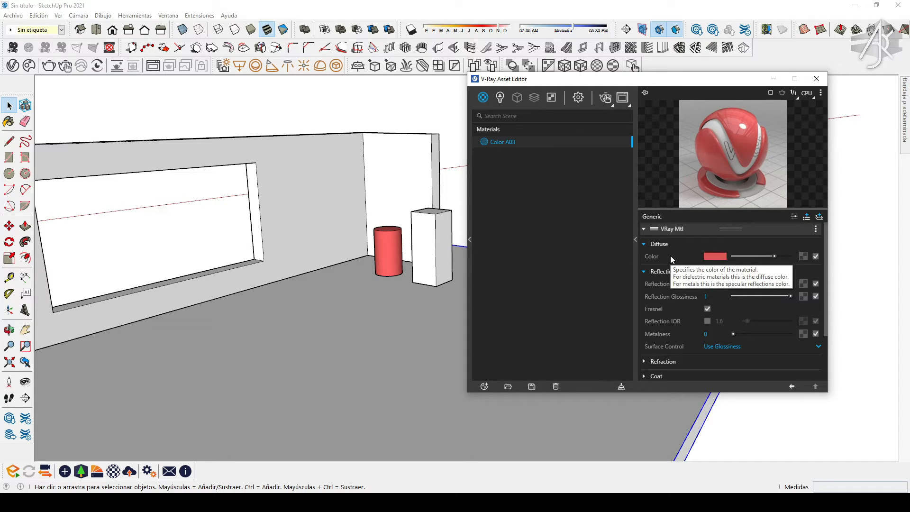
# Load TexturesCom_Concrete_Closeup_1K_albedo.tif as the diffuse bitmap of Color A03, inspect it on the cylinder, and return to the material's settings
pyautogui.click(802, 256)
pyautogui.click(595, 174)
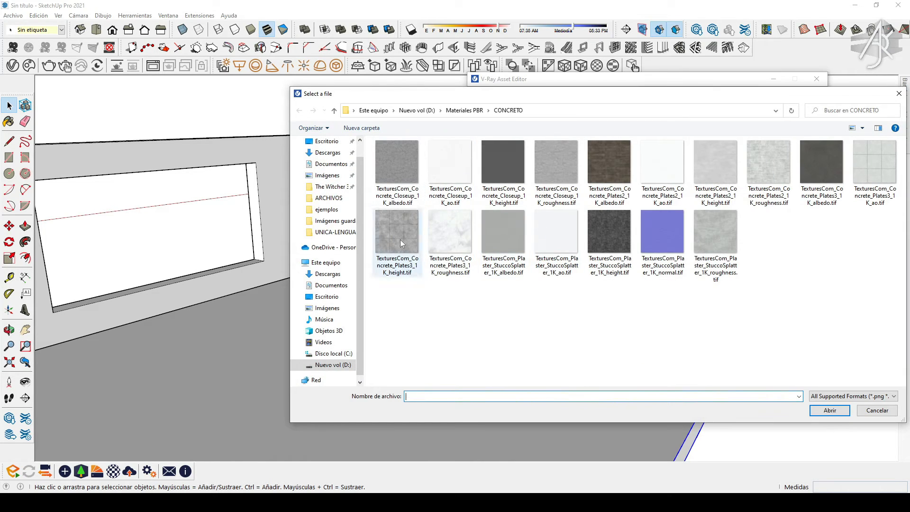
pyautogui.click(408, 158)
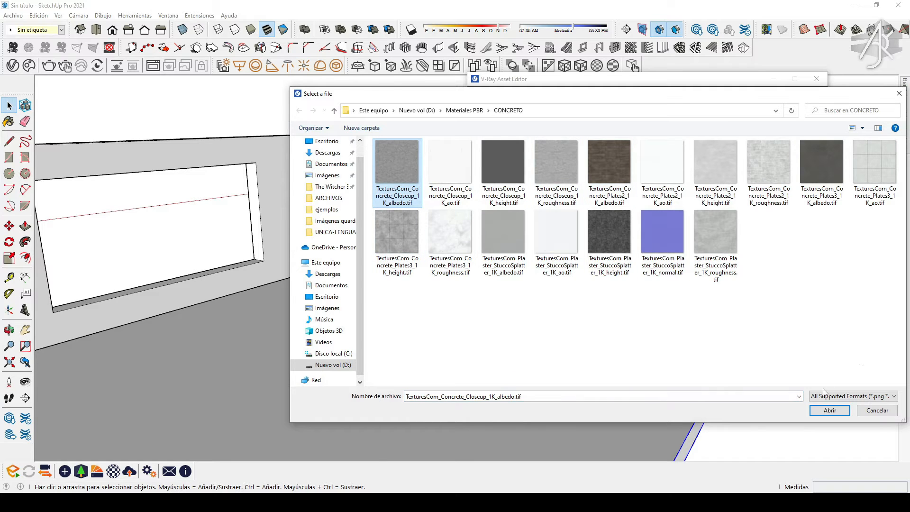
pyautogui.click(829, 410)
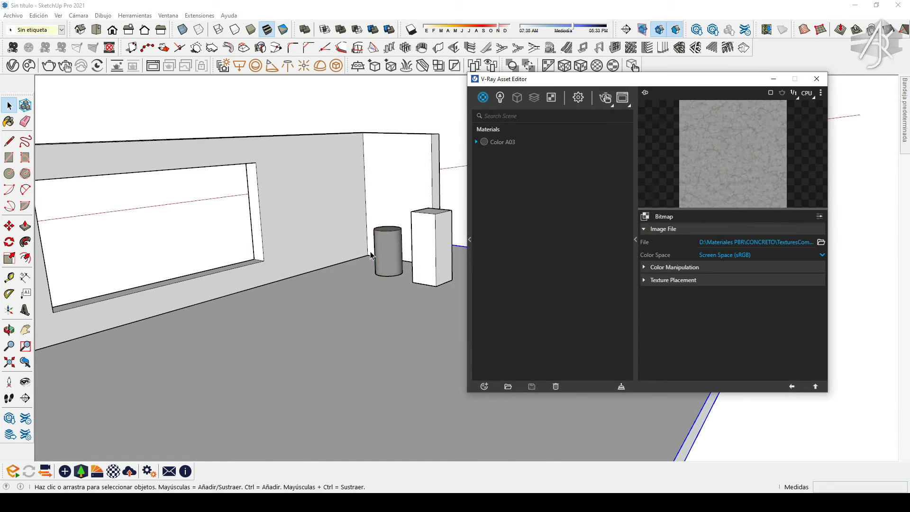
pyautogui.scroll(6, 385, 244)
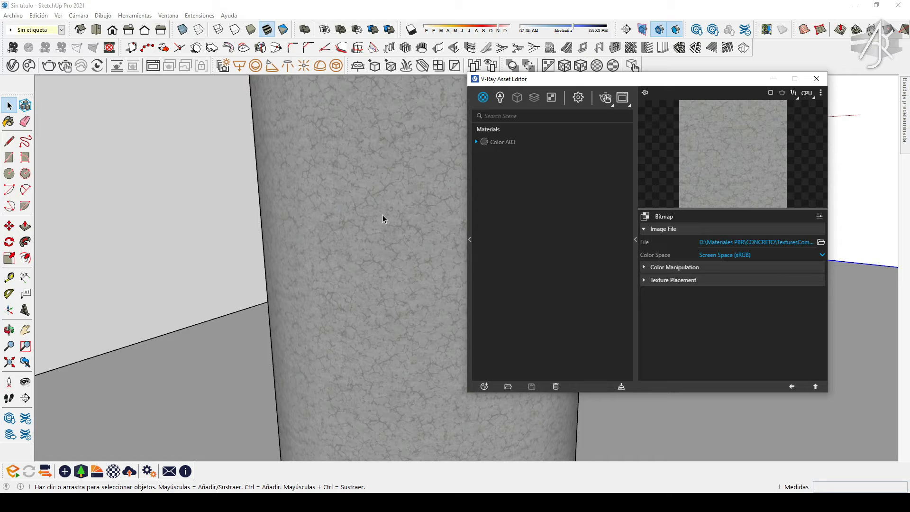
pyautogui.click(791, 385)
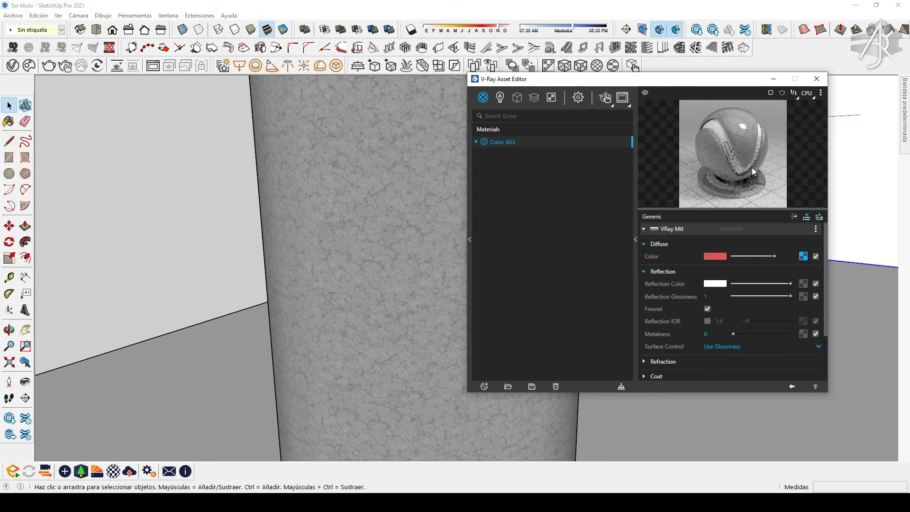
pyautogui.scroll(-1, 395, 186)
pyautogui.scroll(-2, 379, 181)
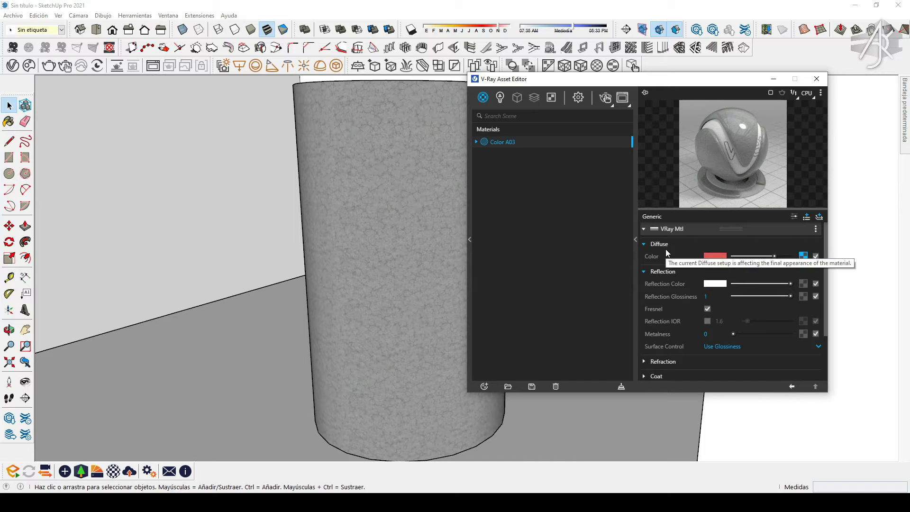
# Clear the concrete bitmap from the material's diffuse color and look into the diffuse color picker
pyautogui.rightClick(803, 256)
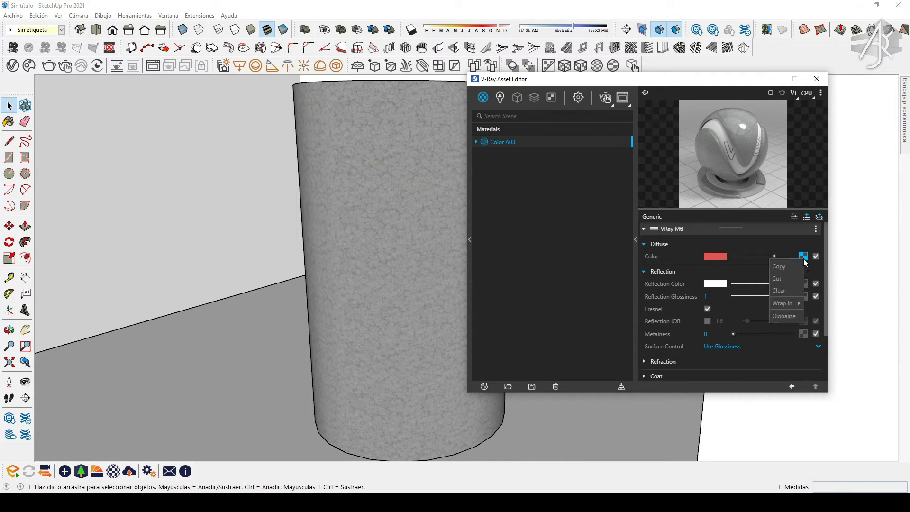
pyautogui.click(793, 287)
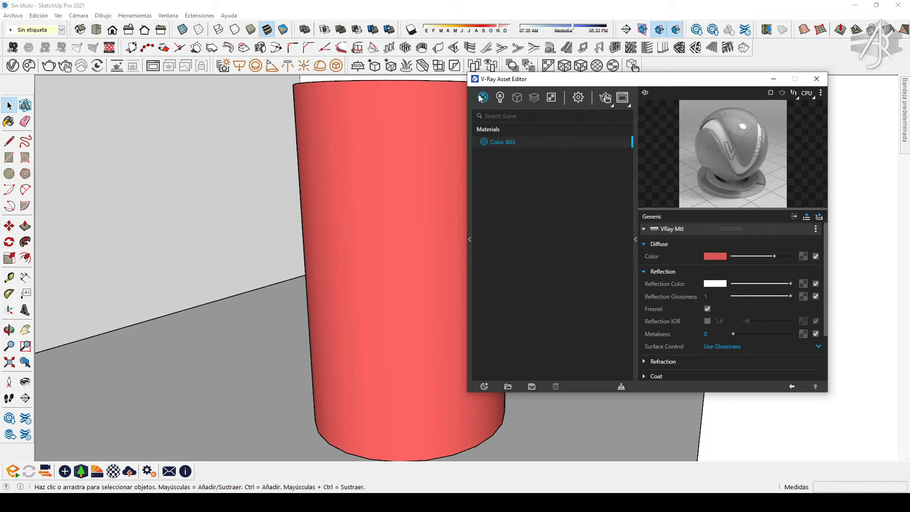
pyautogui.click(714, 257)
pyautogui.click(595, 168)
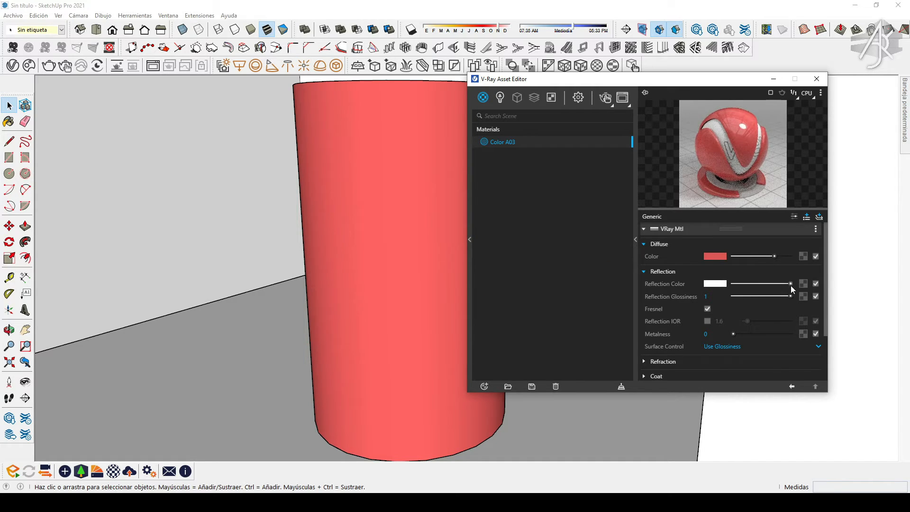
# Compare Color A03 without and with reflection by lowering its reflection color to black and raising it back to white
pyautogui.moveTo(790, 283); pyautogui.dragTo(732, 285)
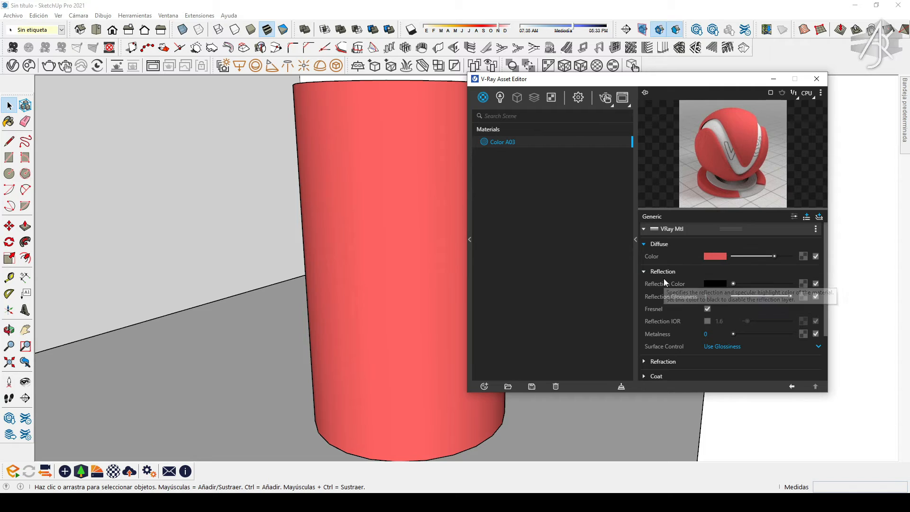
pyautogui.scroll(-3, 666, 279)
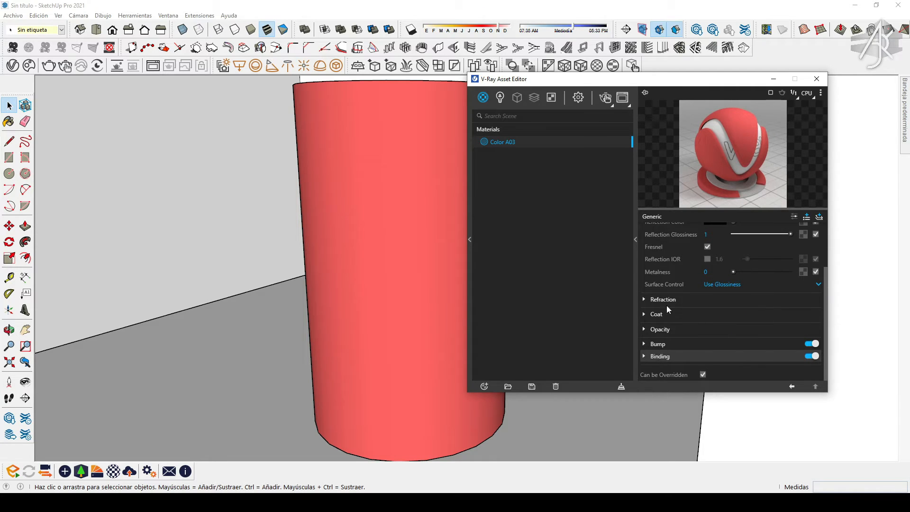
pyautogui.scroll(3, 661, 278)
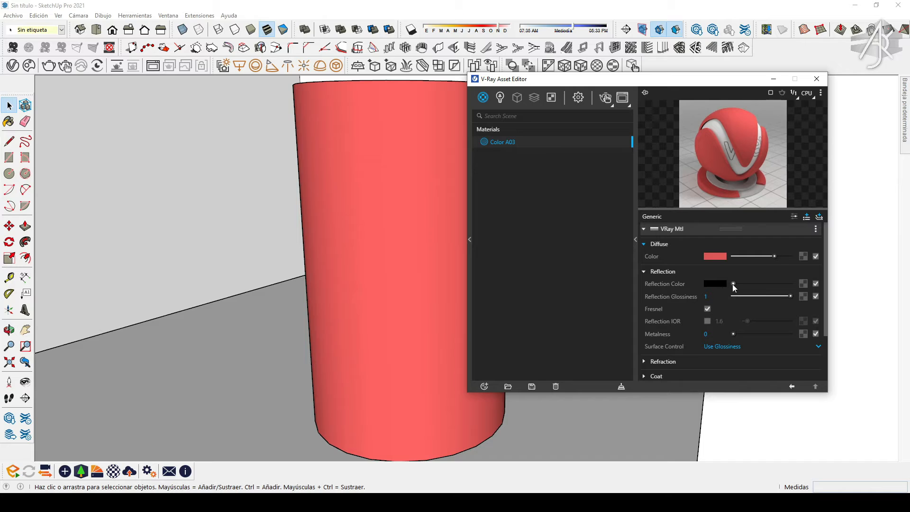
pyautogui.moveTo(733, 283); pyautogui.dragTo(790, 284)
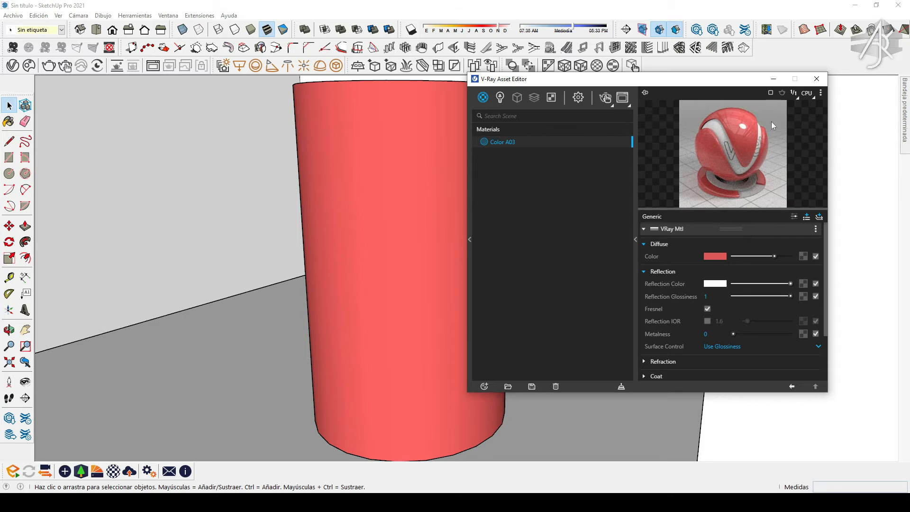
pyautogui.moveTo(786, 284)
pyautogui.mouseDown()
pyautogui.moveTo(738, 283)
pyautogui.moveTo(790, 283)
pyautogui.mouseUp()
pyautogui.moveTo(790, 297)
pyautogui.mouseDown()
pyautogui.moveTo(748, 298)
pyautogui.moveTo(794, 297)
pyautogui.mouseUp()
# Try several Reflection Glossiness values on Color A03, including 0.75 and 1, ending at 0.6
pyautogui.scroll(-3, 417, 232)
pyautogui.moveTo(376, 244); pyautogui.dragTo(382, 264, button='middle')
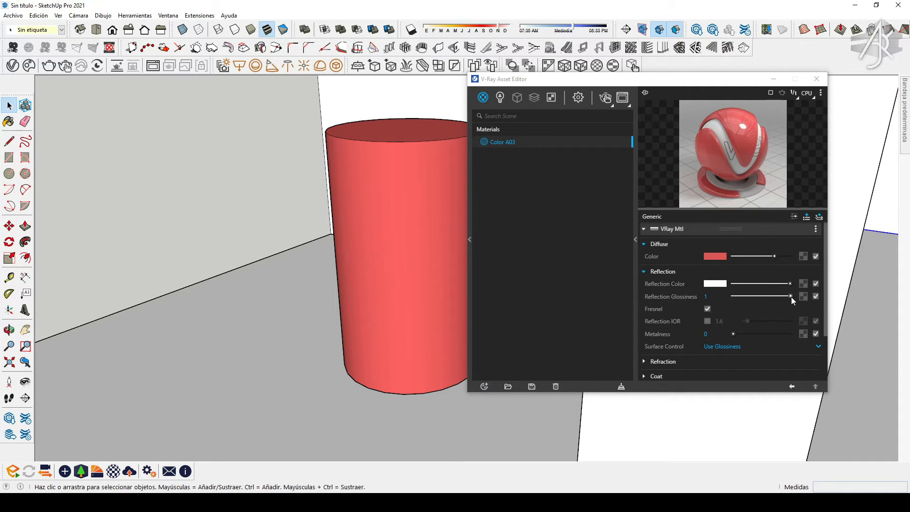
pyautogui.moveTo(790, 296); pyautogui.dragTo(776, 296)
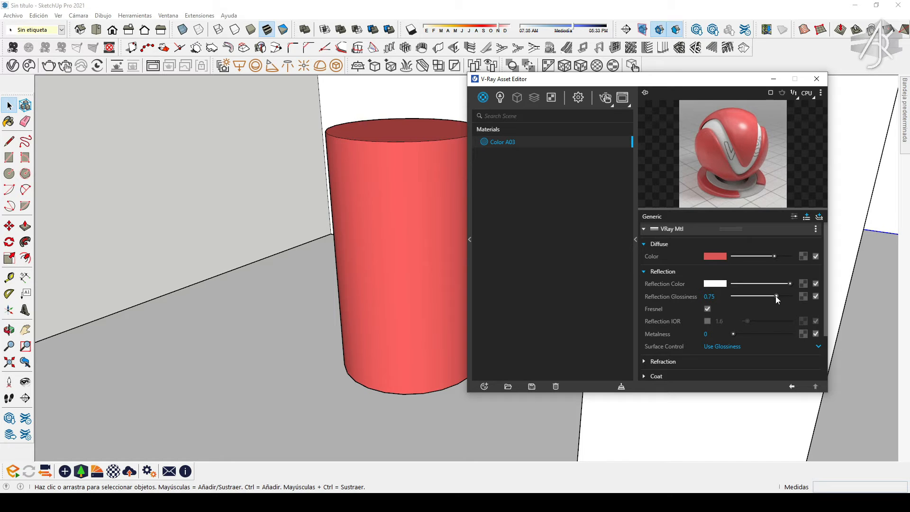
pyautogui.moveTo(773, 297); pyautogui.dragTo(752, 297)
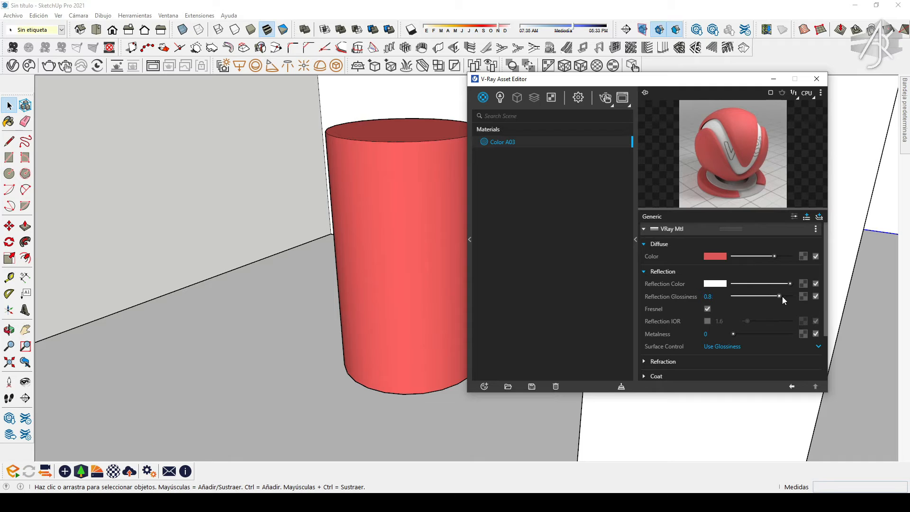
pyautogui.moveTo(781, 296); pyautogui.dragTo(794, 295)
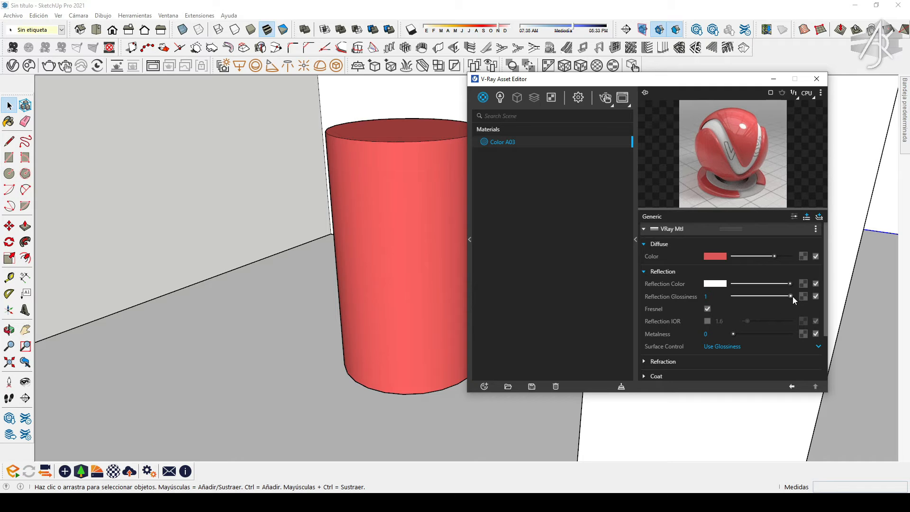
pyautogui.moveTo(792, 296); pyautogui.dragTo(768, 295)
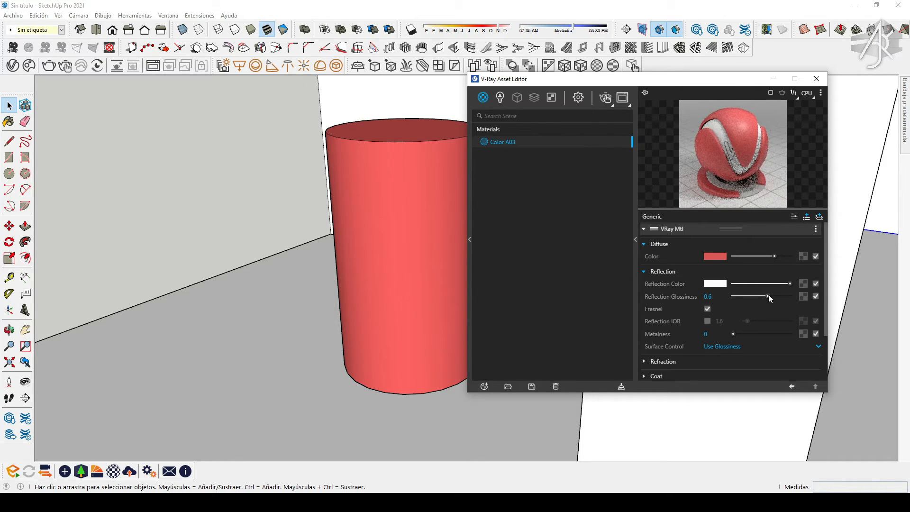
# Make Color A03 metallic by setting Metalness to 1 and Reflection Glossiness to 0.85
pyautogui.scroll(5, 422, 191)
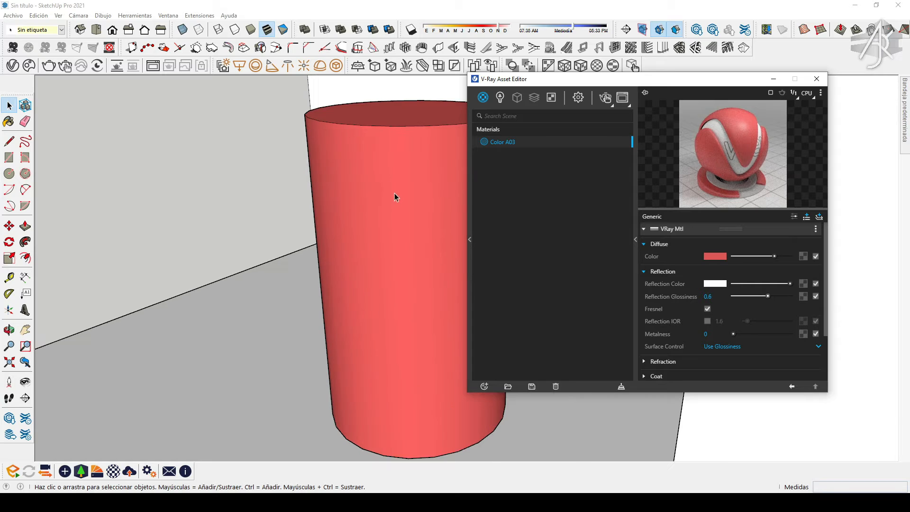
pyautogui.moveTo(394, 193)
pyautogui.mouseDown(button='middle')
pyautogui.moveTo(400, 166)
pyautogui.moveTo(401, 198)
pyautogui.mouseUp(button='middle')
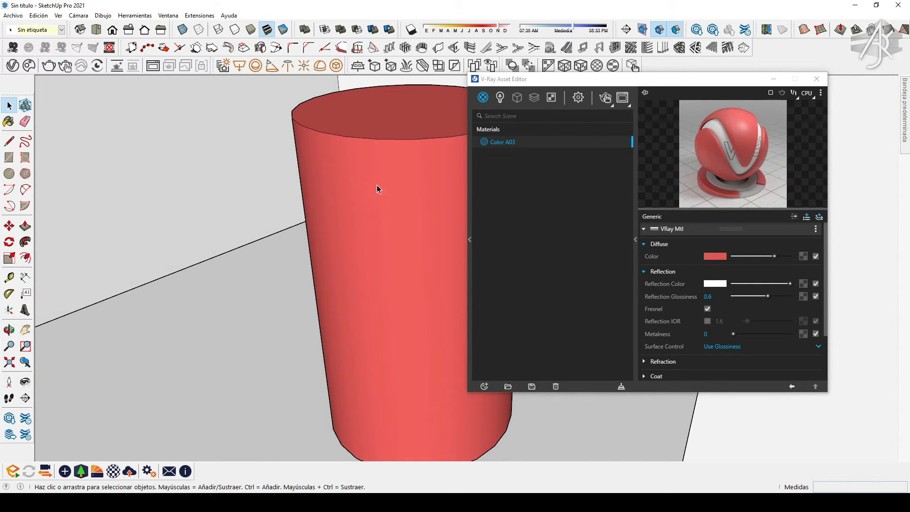
pyautogui.scroll(-3, 669, 311)
pyautogui.scroll(3, 704, 319)
pyautogui.moveTo(733, 334); pyautogui.dragTo(797, 334)
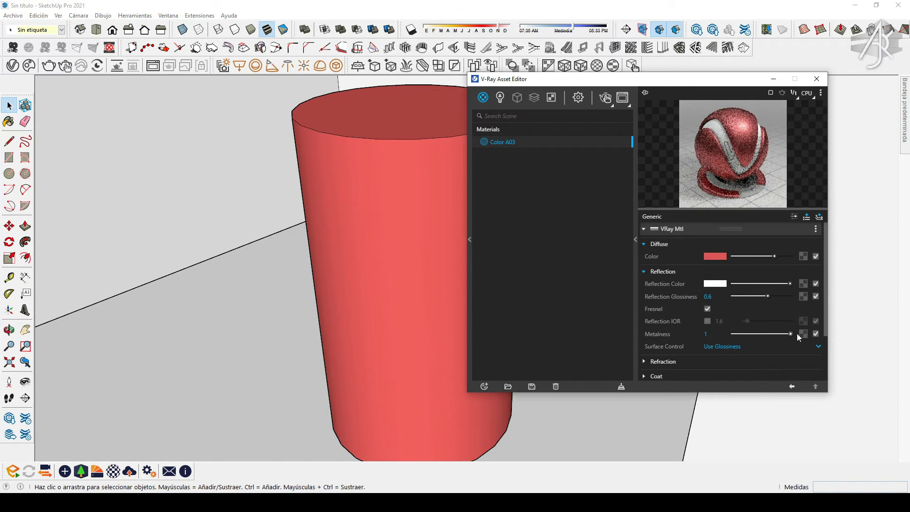
pyautogui.moveTo(768, 296)
pyautogui.mouseDown()
pyautogui.moveTo(791, 296)
pyautogui.moveTo(781, 296)
pyautogui.mouseUp()
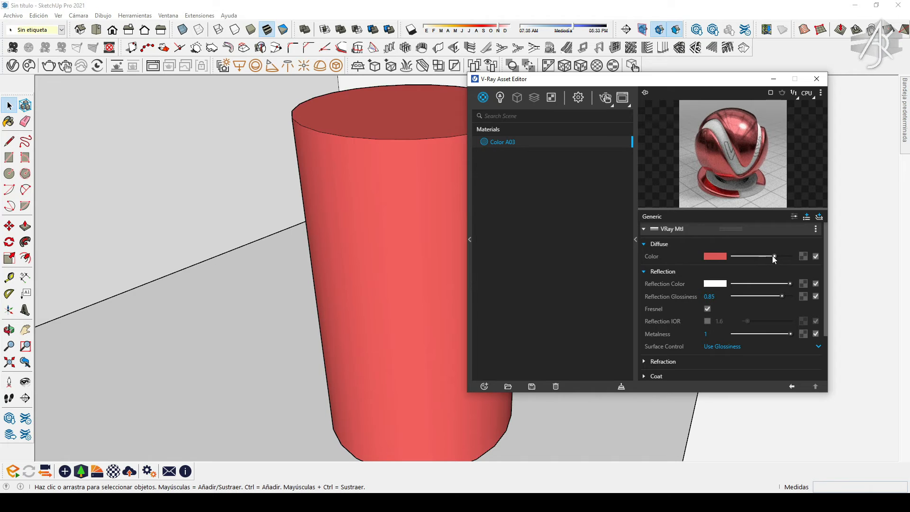
# Change the diffuse color of Color A03 to a pale yellow-green, about R 0.908, G 0.987, B 0.539
pyautogui.moveTo(774, 259); pyautogui.dragTo(745, 260)
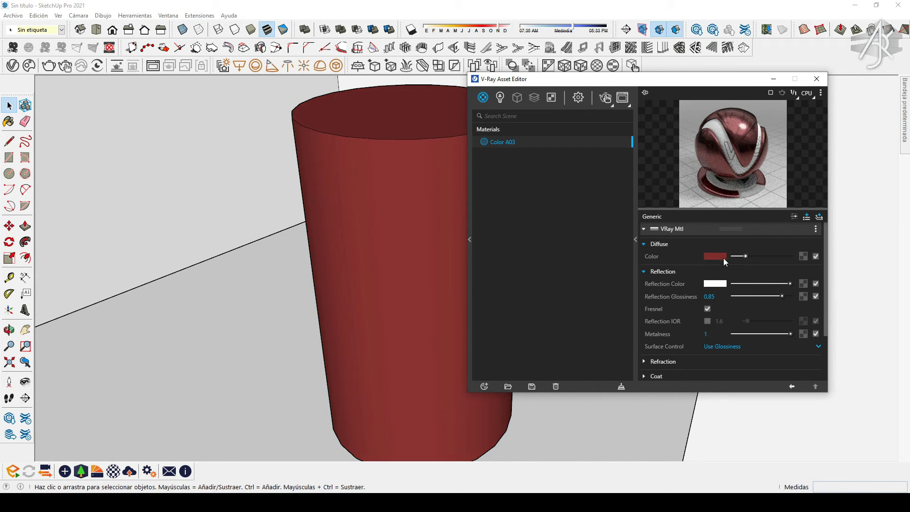
pyautogui.click(718, 256)
pyautogui.click(435, 201)
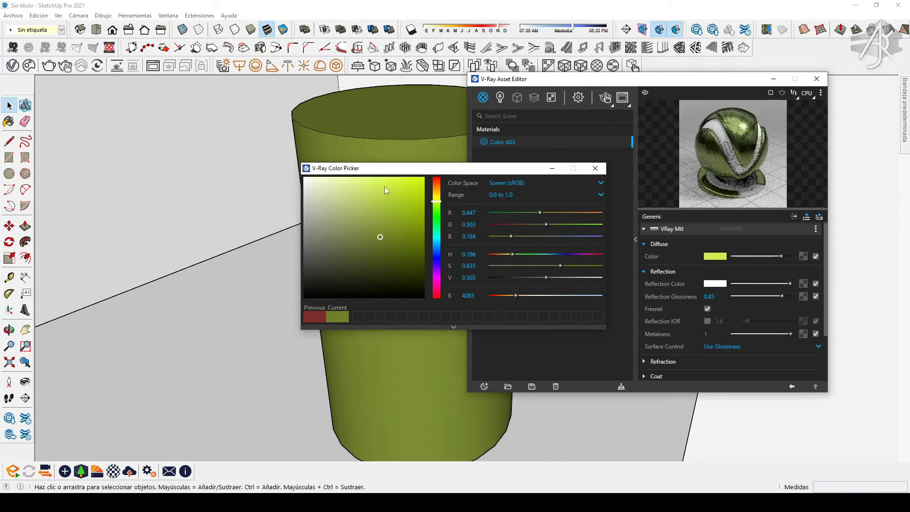
pyautogui.moveTo(385, 187); pyautogui.dragTo(359, 179)
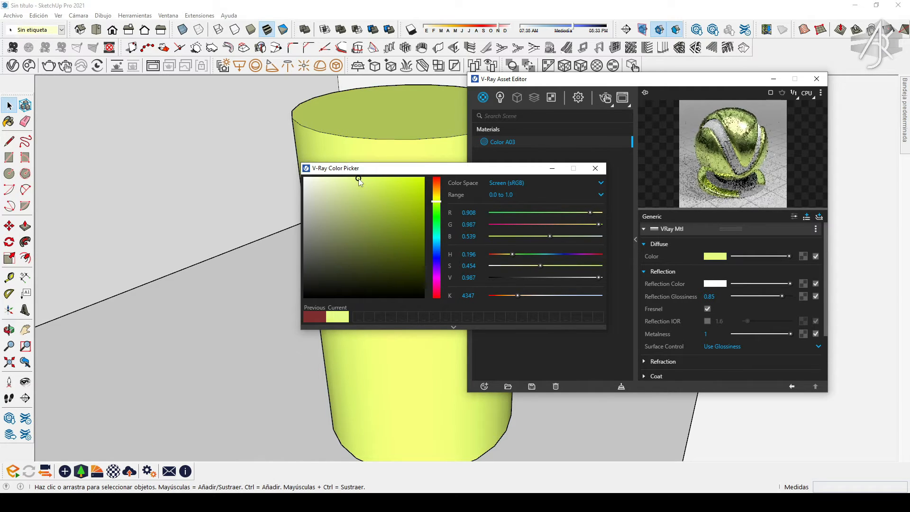
pyautogui.click(595, 168)
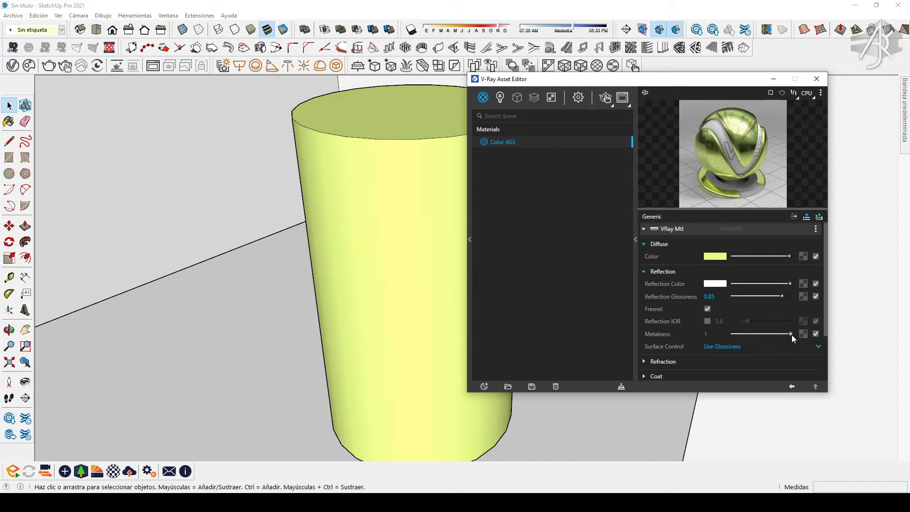
pyautogui.moveTo(791, 335)
pyautogui.mouseDown()
pyautogui.moveTo(761, 334)
pyautogui.moveTo(792, 334)
pyautogui.mouseUp()
# Start an interactive render of the metallic cylinder and examine its reflections from several angles
pyautogui.scroll(-3, 360, 199)
pyautogui.scroll(2, 397, 207)
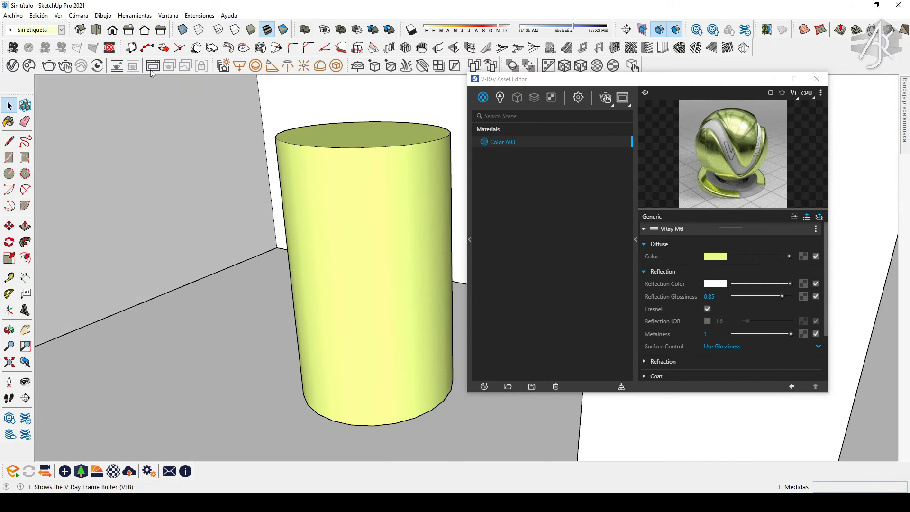
pyautogui.click(67, 69)
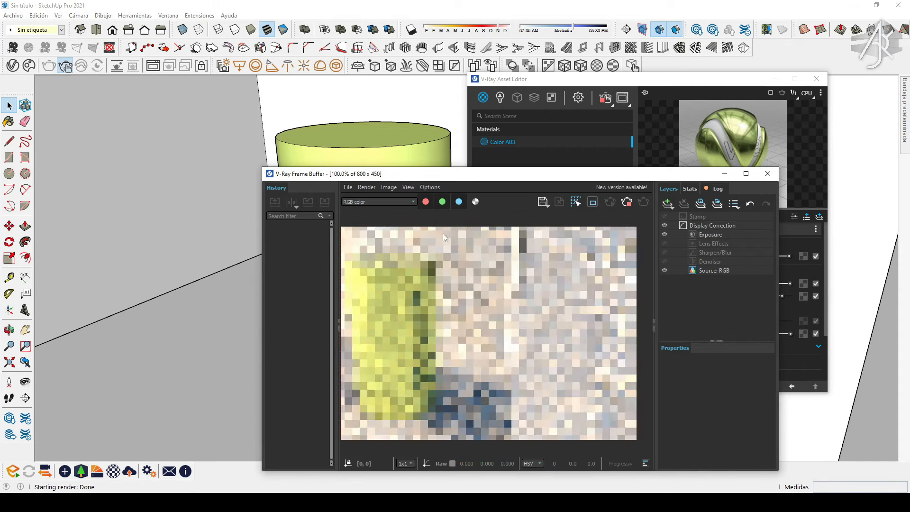
pyautogui.moveTo(411, 177); pyautogui.dragTo(558, 121)
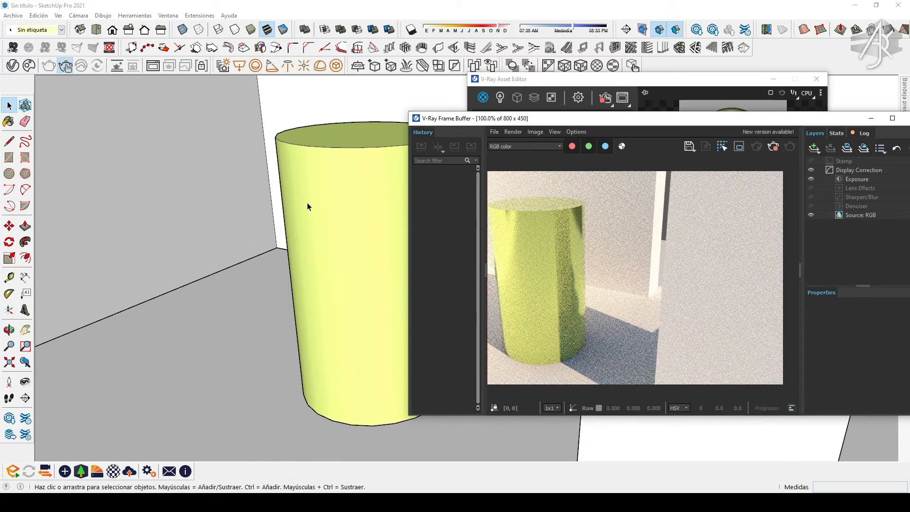
pyautogui.moveTo(306, 205); pyautogui.dragTo(237, 219, button='middle')
pyautogui.scroll(3, 177, 218)
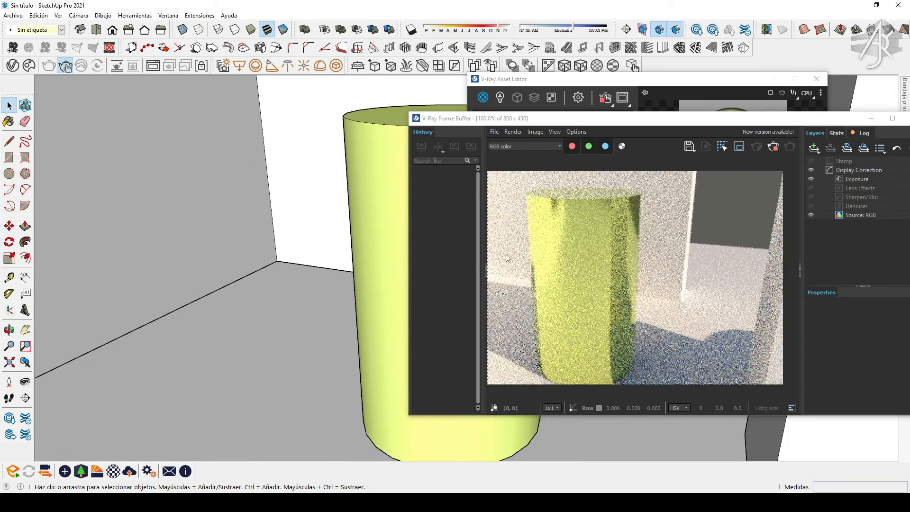
pyautogui.scroll(-1, 563, 264)
pyautogui.scroll(1, 593, 273)
pyautogui.moveTo(364, 218); pyautogui.dragTo(335, 193, button='middle')
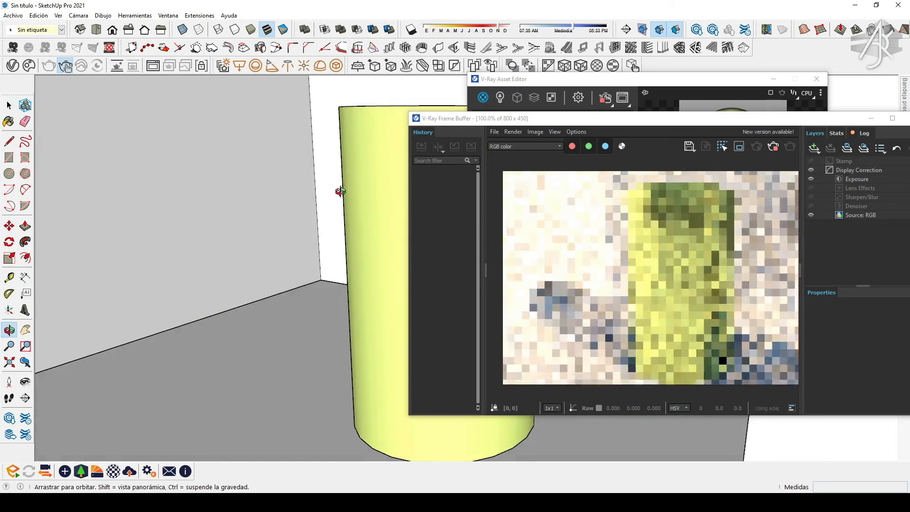
pyautogui.moveTo(563, 121); pyautogui.dragTo(183, 148)
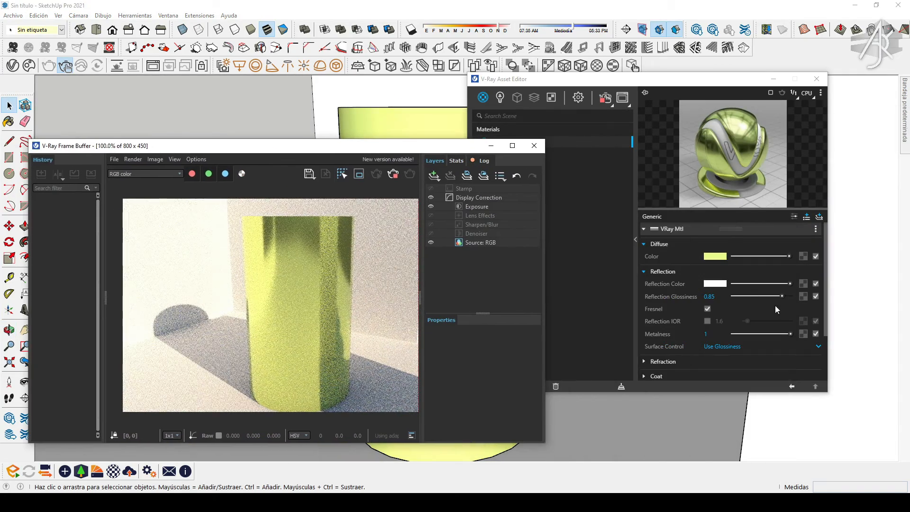
# Compare Reflection Glossiness 0.75 with 0.85 on Color A03, then stop the interactive render and close the frame buffer
pyautogui.moveTo(781, 296); pyautogui.dragTo(777, 296)
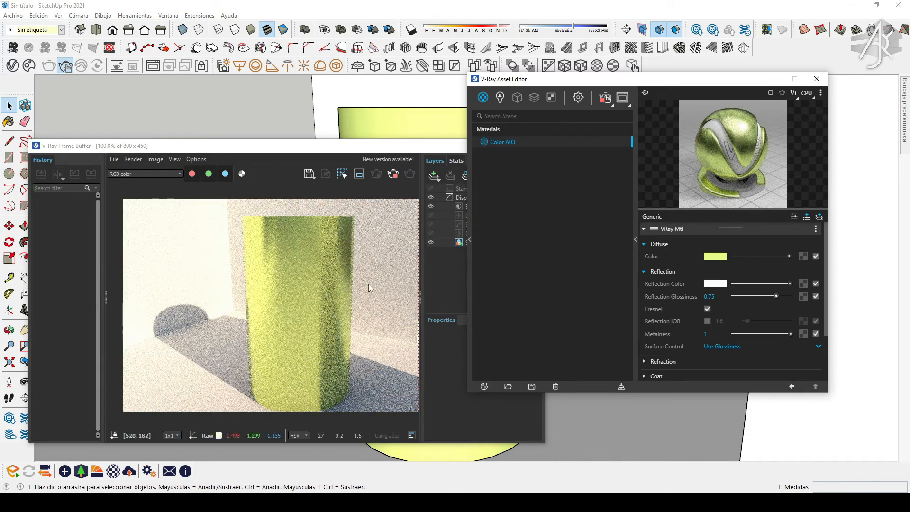
pyautogui.moveTo(777, 296)
pyautogui.mouseDown()
pyautogui.moveTo(798, 298)
pyautogui.moveTo(781, 296)
pyautogui.mouseUp()
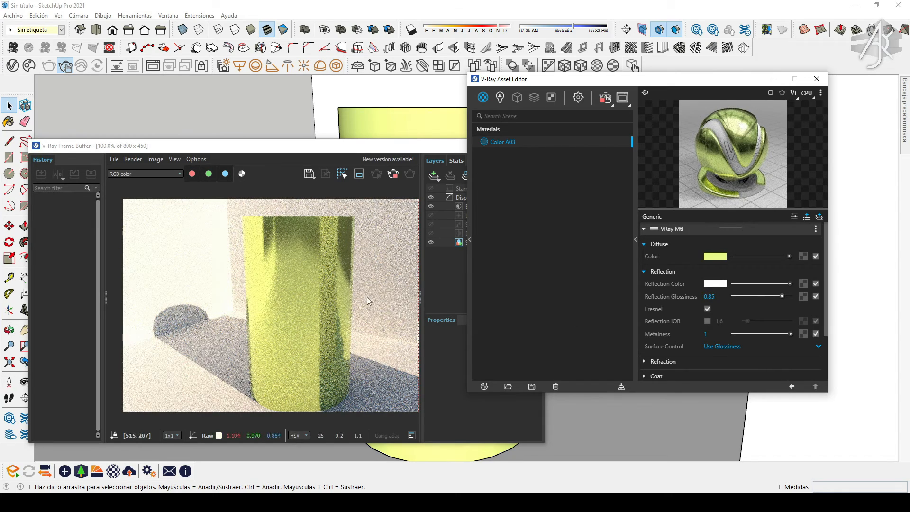
pyautogui.click(393, 174)
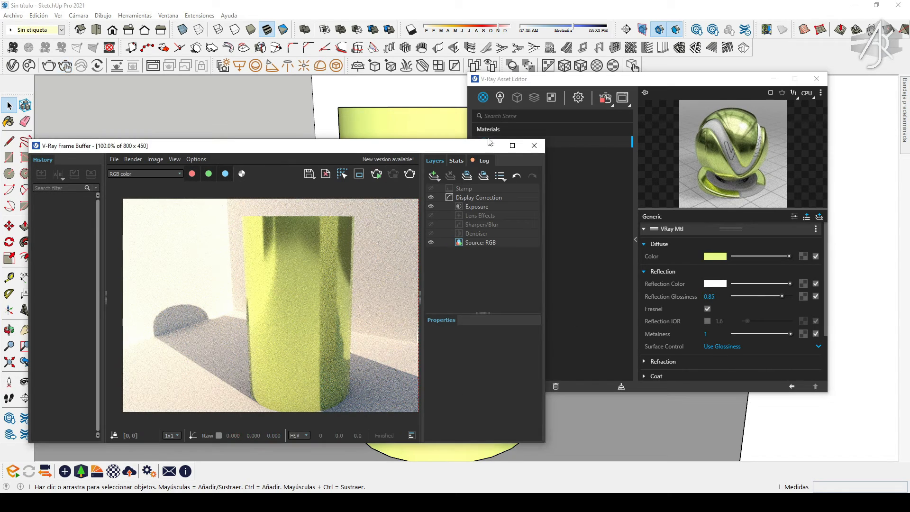
pyautogui.click(534, 146)
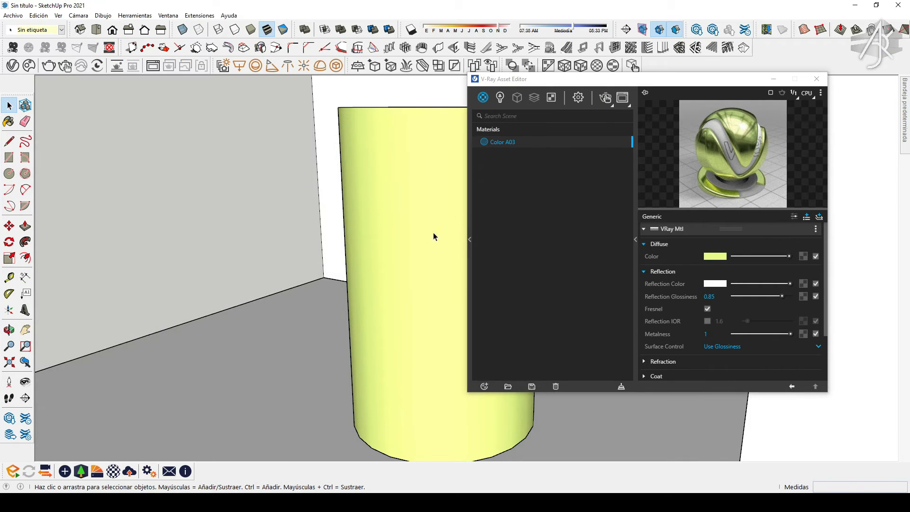
# Make Color A03 fully refractive by raising its Refraction Color to white
pyautogui.scroll(-2, 322, 232)
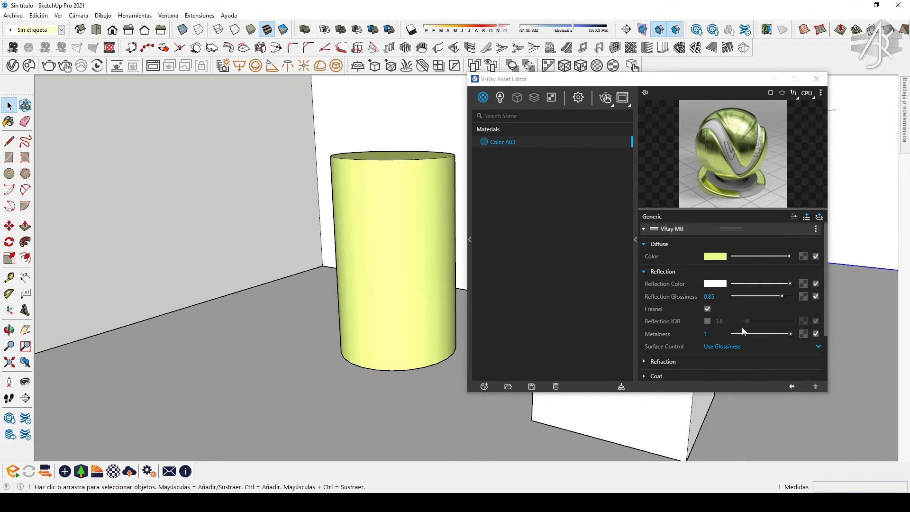
pyautogui.scroll(-3, 686, 290)
pyautogui.click(664, 300)
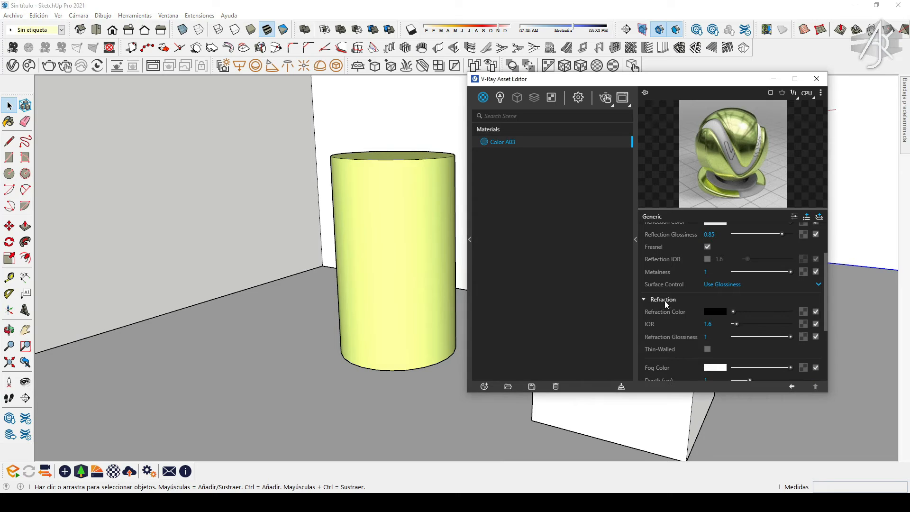
pyautogui.moveTo(734, 312); pyautogui.dragTo(792, 311)
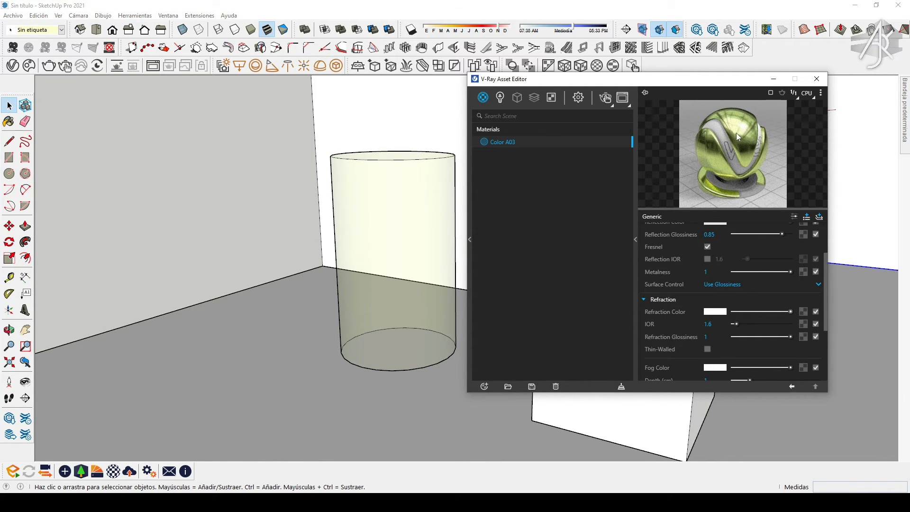
pyautogui.scroll(5, 356, 231)
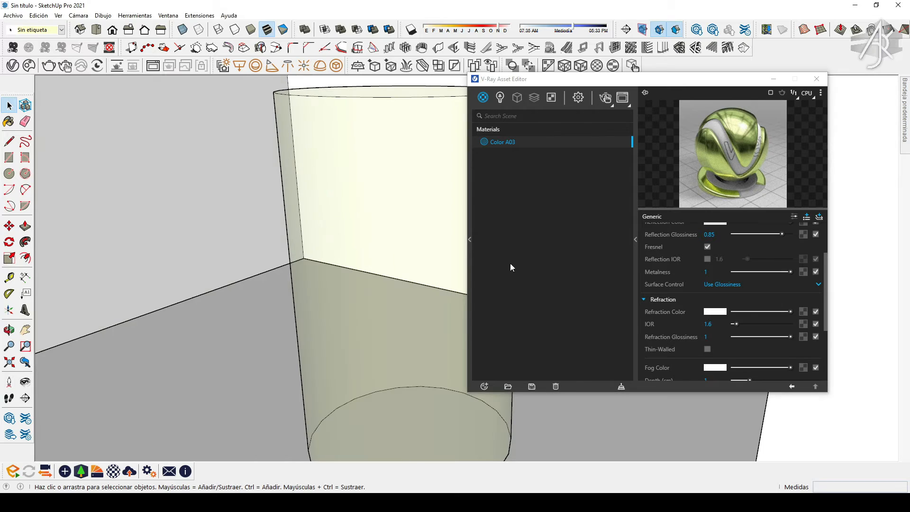
pyautogui.moveTo(763, 311); pyautogui.dragTo(794, 312)
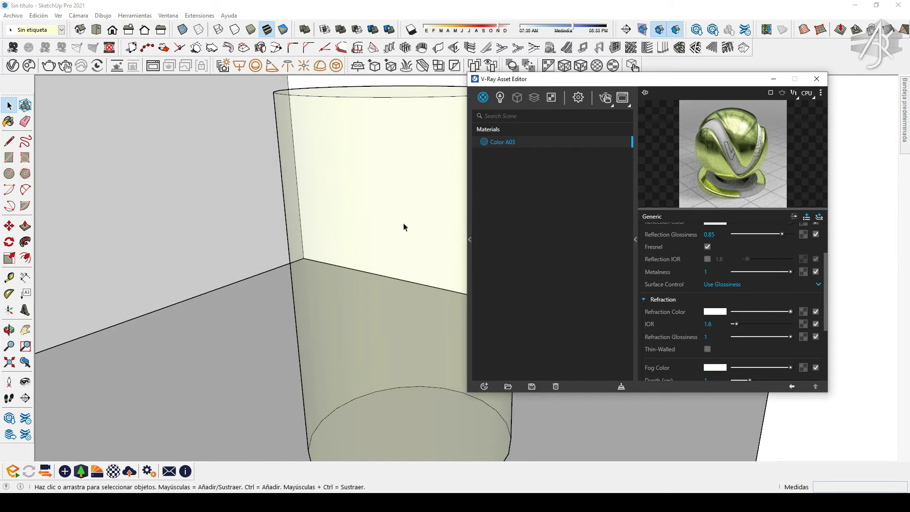
# Start an interactive render and set Color A03's Metalness to 0, briefly trying 0.25 for comparison
pyautogui.scroll(-5, 352, 208)
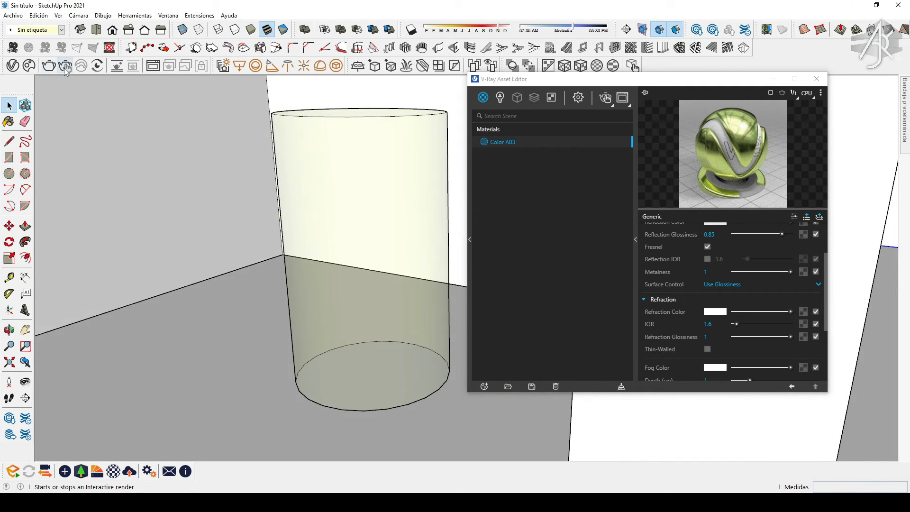
pyautogui.click(65, 66)
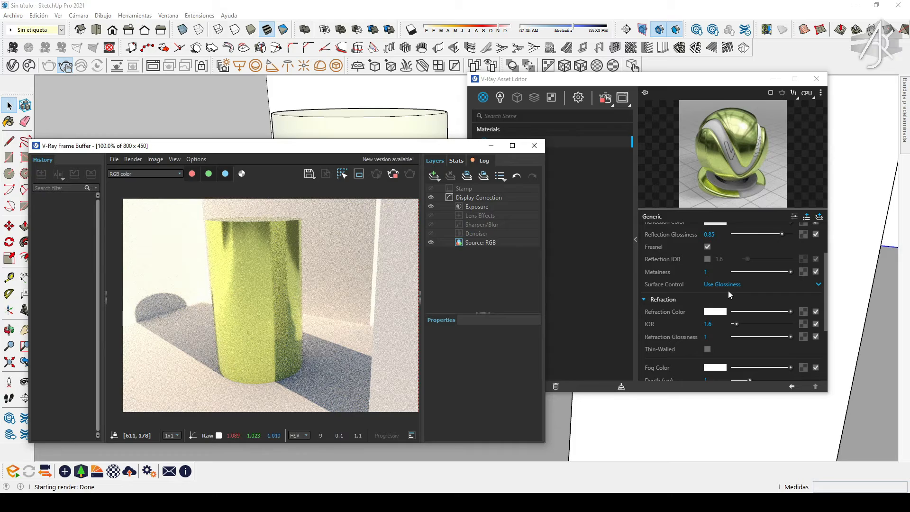
pyautogui.moveTo(790, 272); pyautogui.dragTo(734, 272)
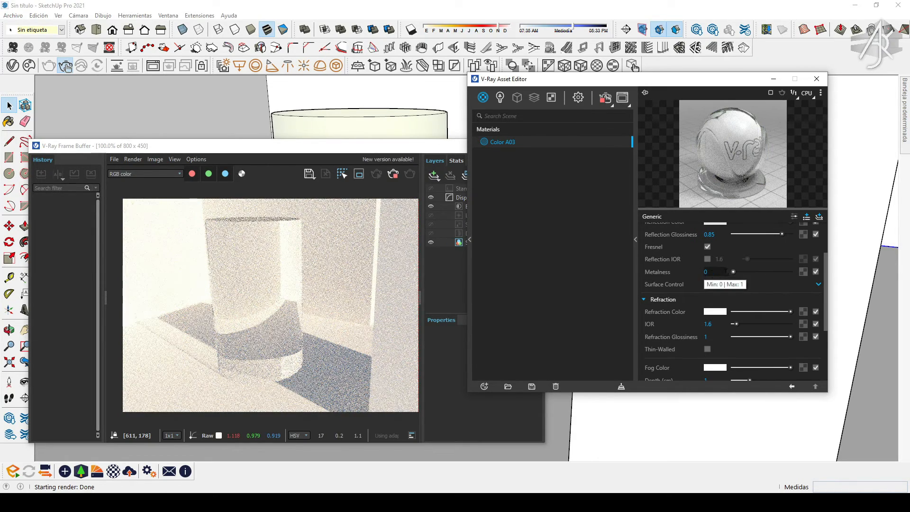
pyautogui.moveTo(735, 274); pyautogui.dragTo(745, 274)
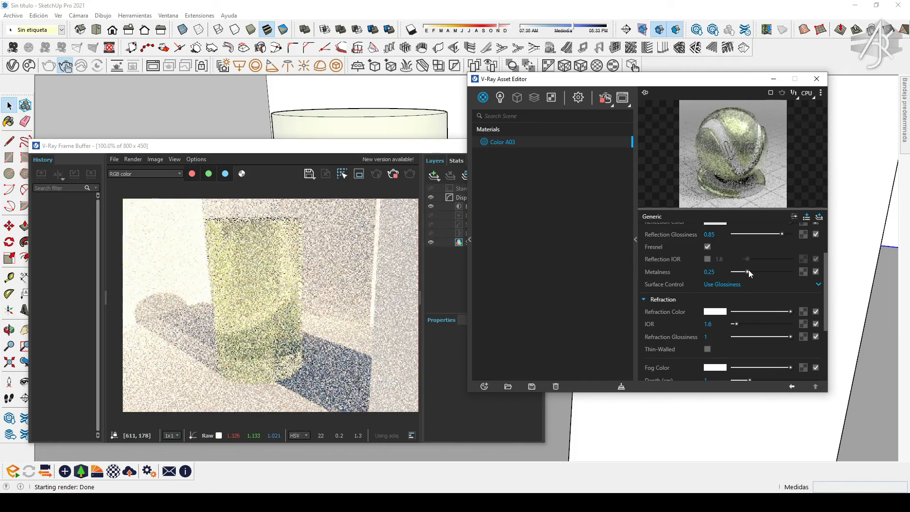
pyautogui.moveTo(746, 272); pyautogui.dragTo(729, 270)
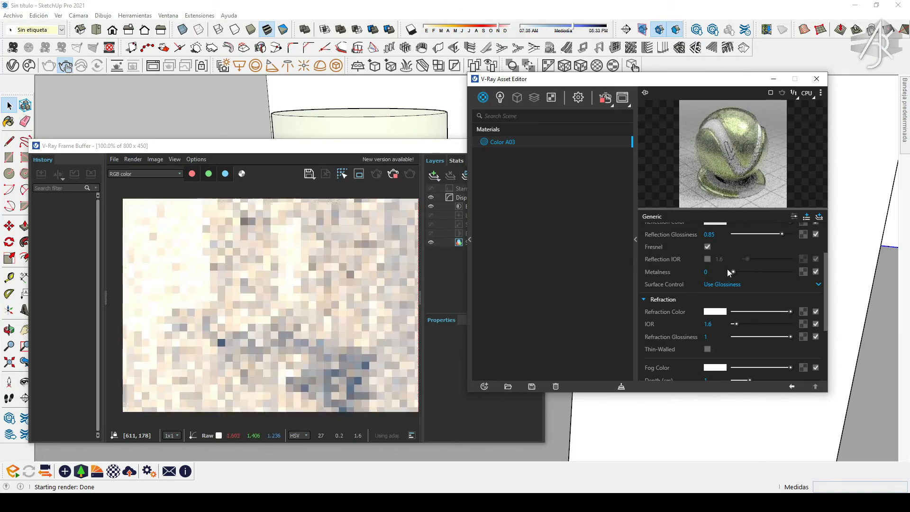
pyautogui.click(281, 280)
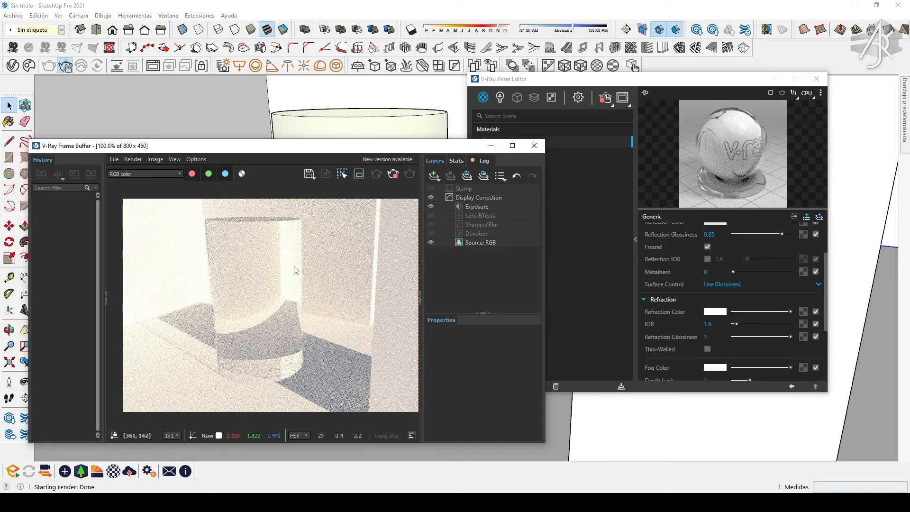
# Examine the transparent cylinder's refraction in the interactive render from several angles
pyautogui.moveTo(353, 112); pyautogui.dragTo(354, 101, button='middle')
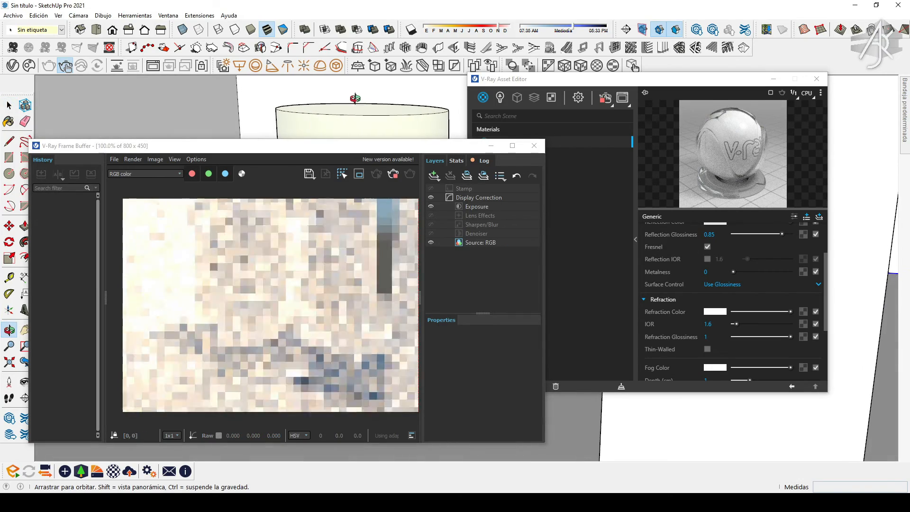
pyautogui.moveTo(320, 149); pyautogui.dragTo(319, 92)
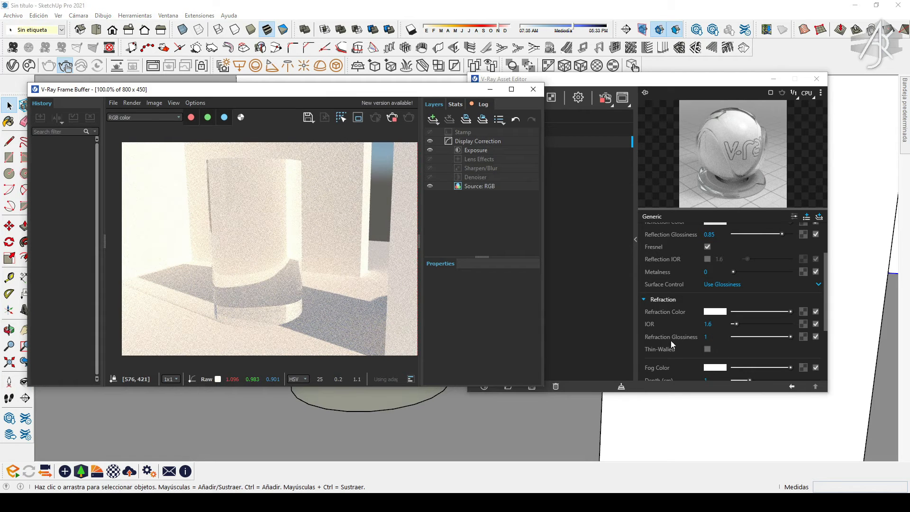
pyautogui.scroll(-1, 672, 323)
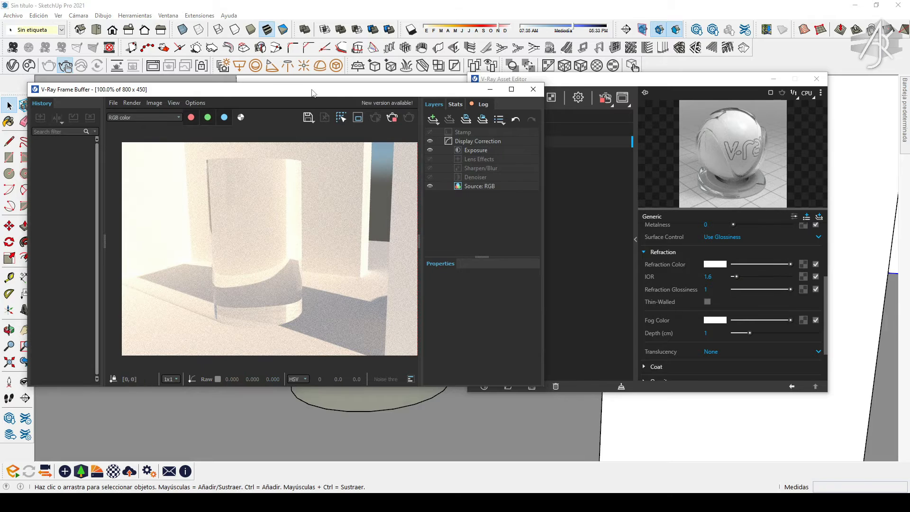
pyautogui.moveTo(312, 92)
pyautogui.mouseDown()
pyautogui.moveTo(479, 128)
pyautogui.moveTo(476, 144)
pyautogui.mouseUp()
pyautogui.moveTo(356, 94)
pyautogui.mouseDown(button='middle')
pyautogui.moveTo(407, 79)
pyautogui.moveTo(474, 79)
pyautogui.mouseUp(button='middle')
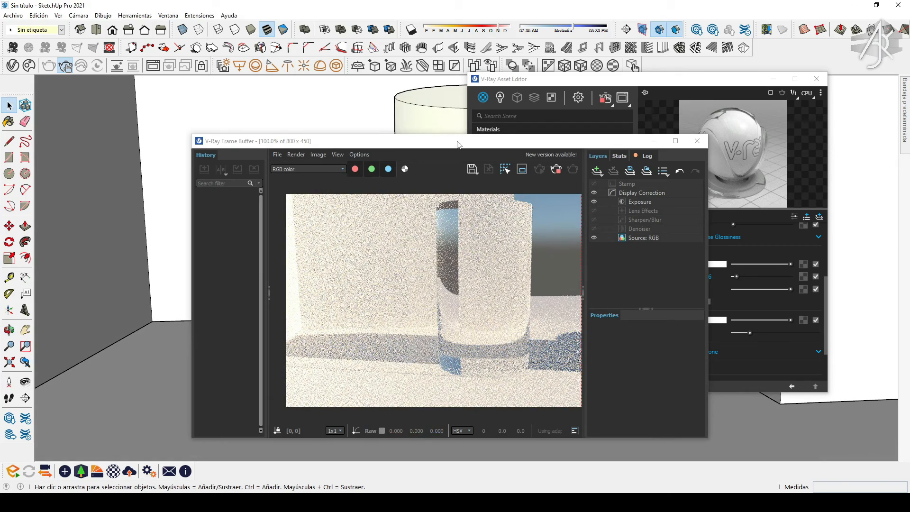
pyautogui.moveTo(458, 144); pyautogui.dragTo(452, 129)
pyautogui.moveTo(105, 189)
pyautogui.mouseDown(button='middle')
pyautogui.moveTo(122, 190)
pyautogui.moveTo(147, 166)
pyautogui.mouseUp(button='middle')
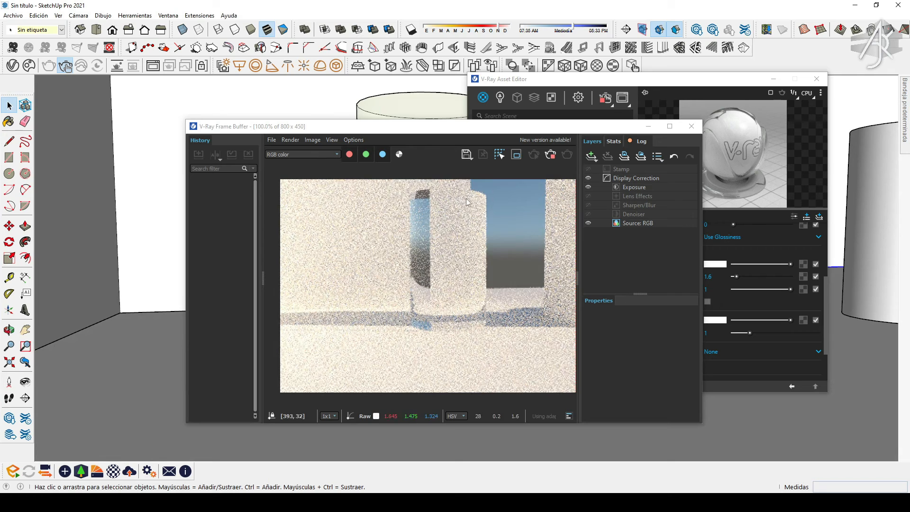
pyautogui.moveTo(520, 127); pyautogui.dragTo(416, 117)
# Enable Thin-Walled refraction on Color A03, check the rendered cylinder from another angle, and close the frame buffer
pyautogui.click(707, 301)
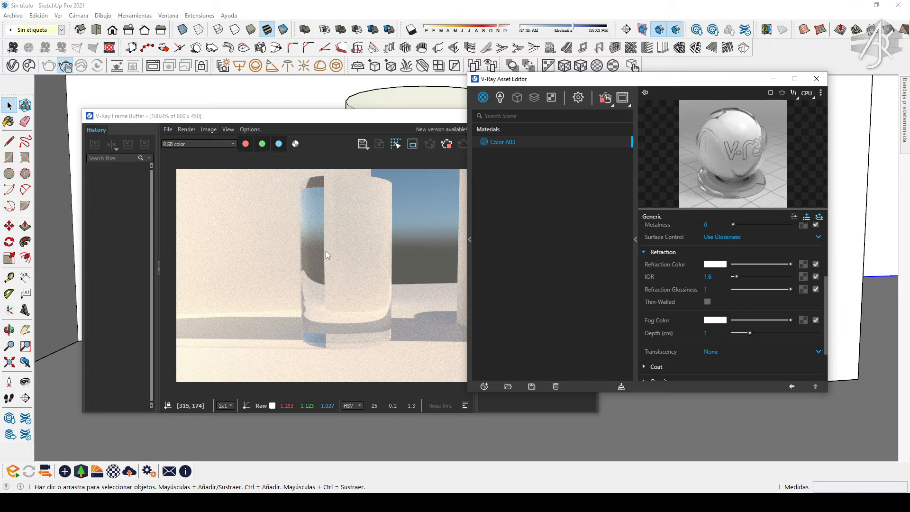
pyautogui.click(708, 302)
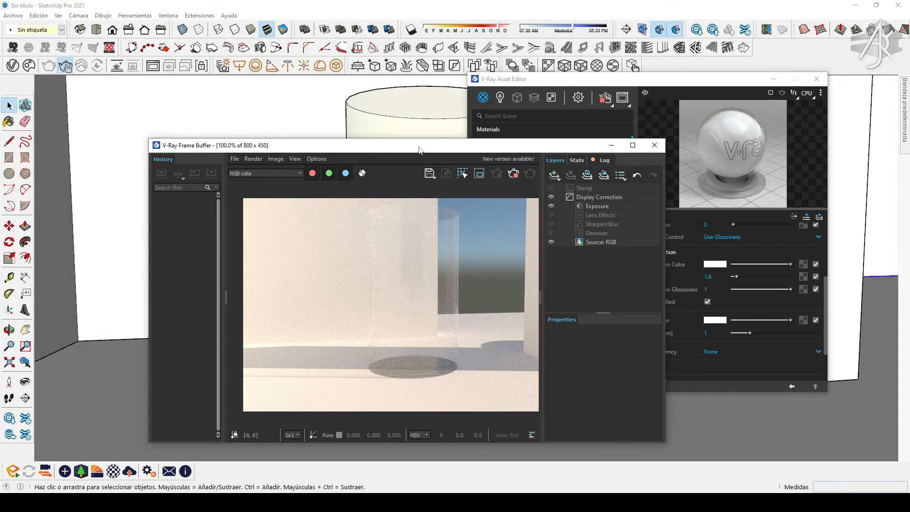
pyautogui.moveTo(419, 151); pyautogui.dragTo(531, 188)
pyautogui.moveTo(414, 147)
pyautogui.mouseDown(button='middle')
pyautogui.moveTo(359, 146)
pyautogui.moveTo(353, 155)
pyautogui.mouseUp(button='middle')
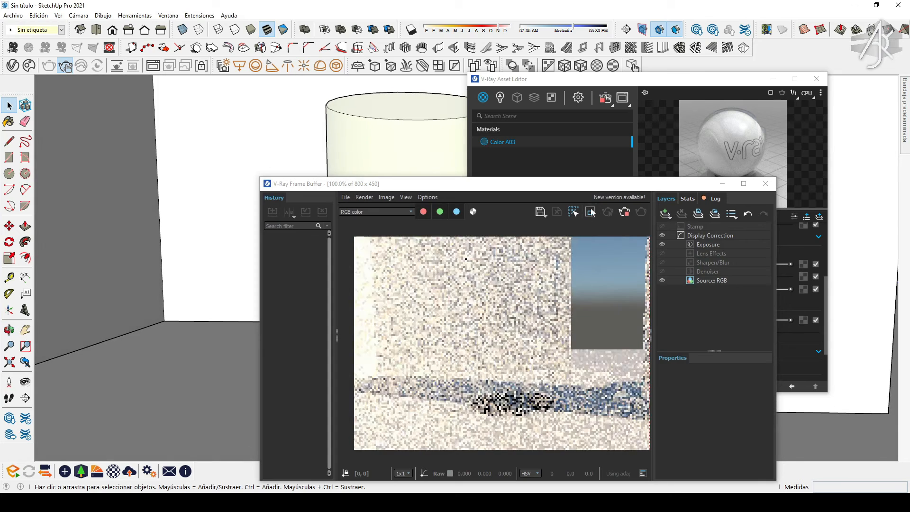
pyautogui.click(765, 183)
pyautogui.moveTo(403, 227)
pyautogui.mouseDown(button='middle')
pyautogui.moveTo(392, 250)
pyautogui.moveTo(587, 218)
pyautogui.mouseUp(button='middle')
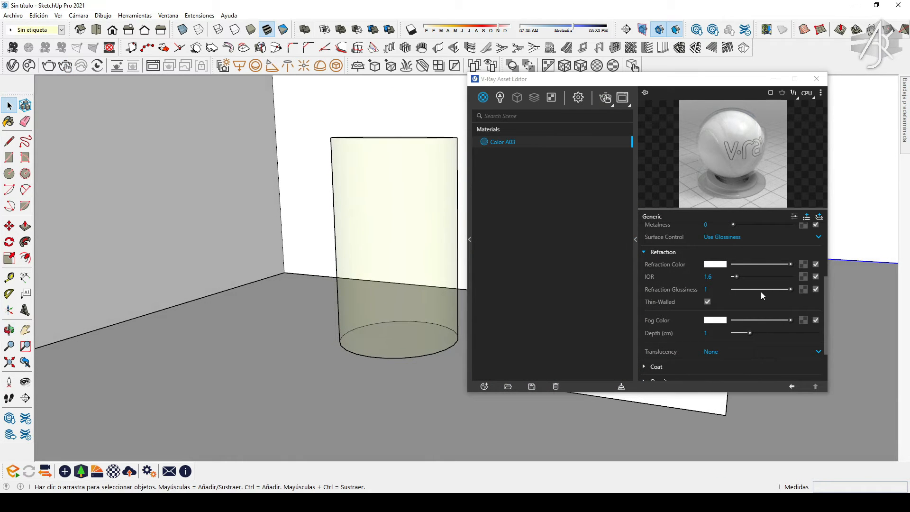
# Compare the Color A03 preview with Thin-Walled turned off and back on
pyautogui.scroll(-2, 721, 328)
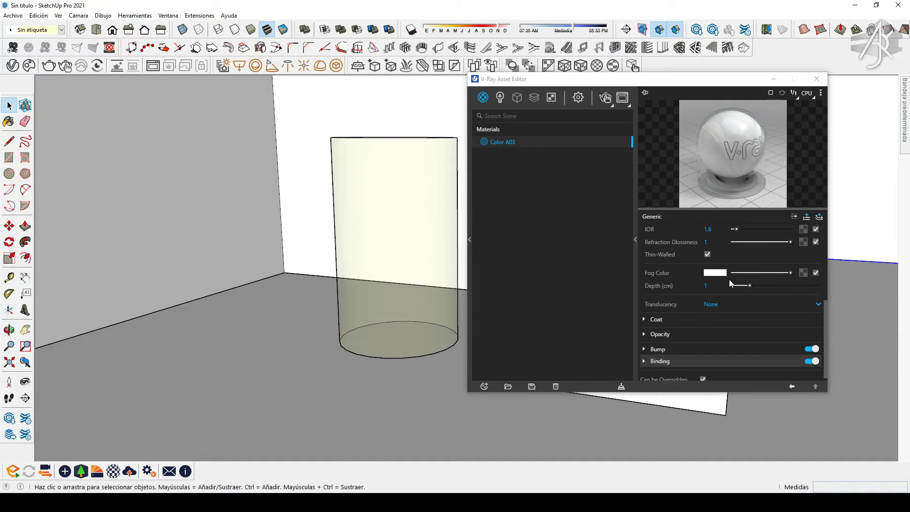
pyautogui.scroll(2, 667, 277)
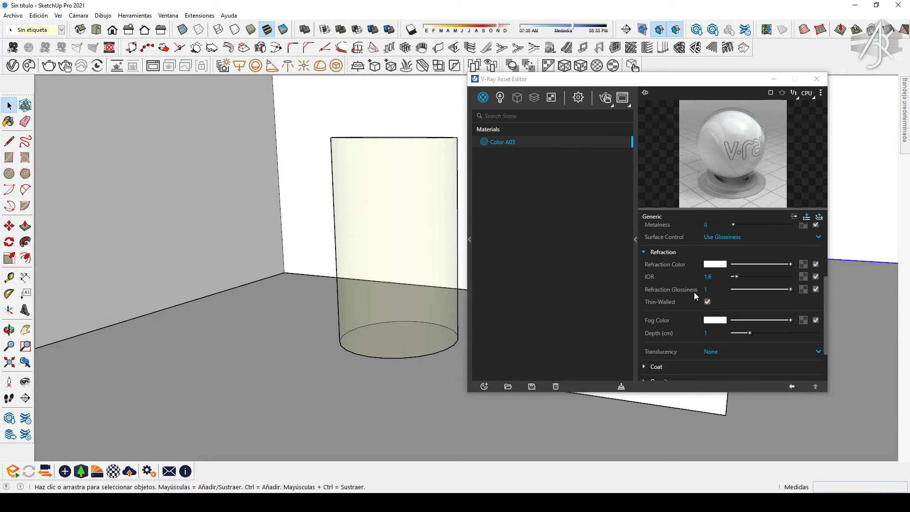
pyautogui.moveTo(401, 197)
pyautogui.mouseDown(button='middle')
pyautogui.moveTo(406, 270)
pyautogui.moveTo(430, 192)
pyautogui.mouseUp(button='middle')
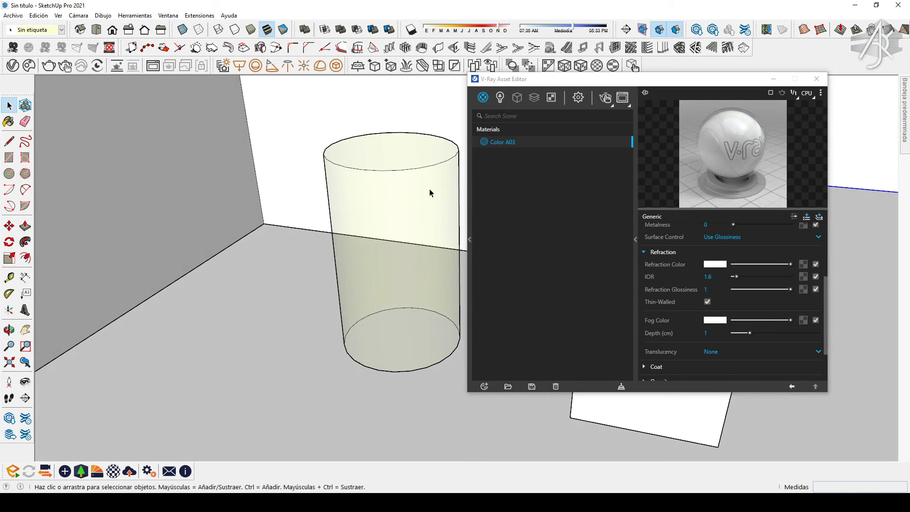
pyautogui.click(707, 301)
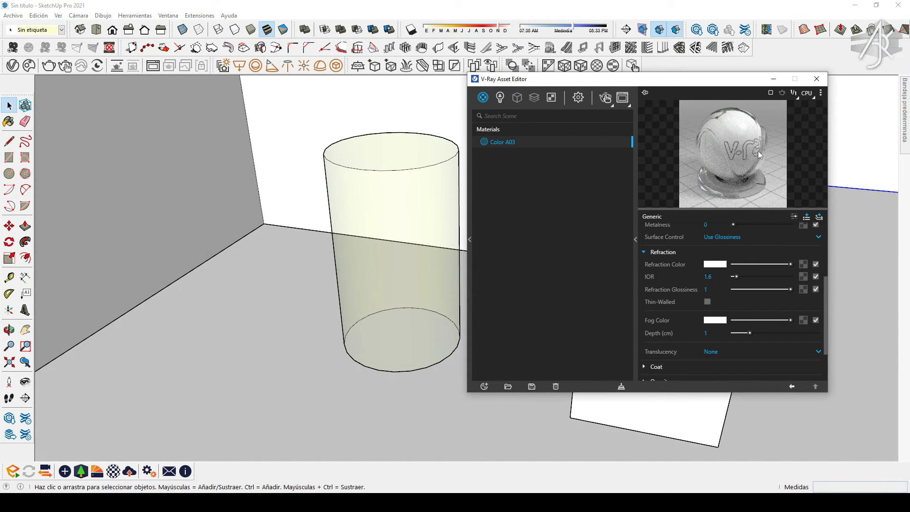
pyautogui.click(707, 302)
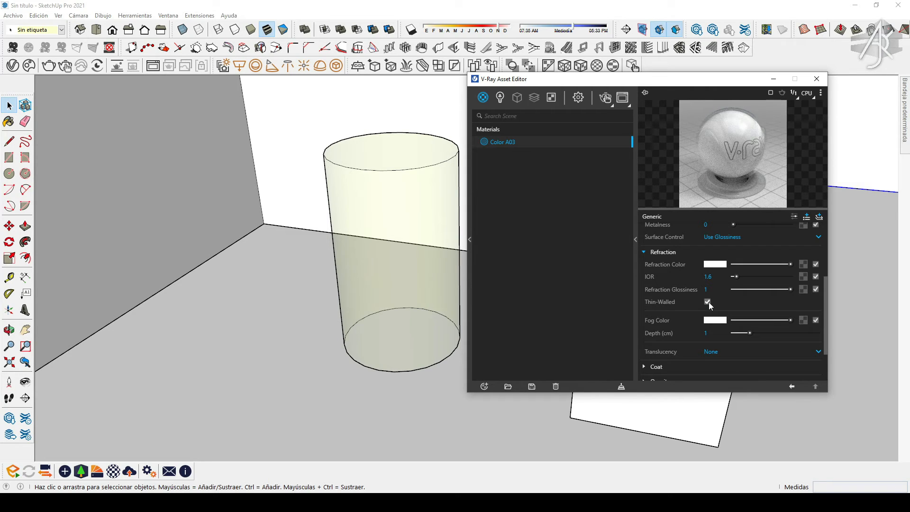
# Turn off Thin-Walled refraction on the Color A03 material
pyautogui.click(708, 302)
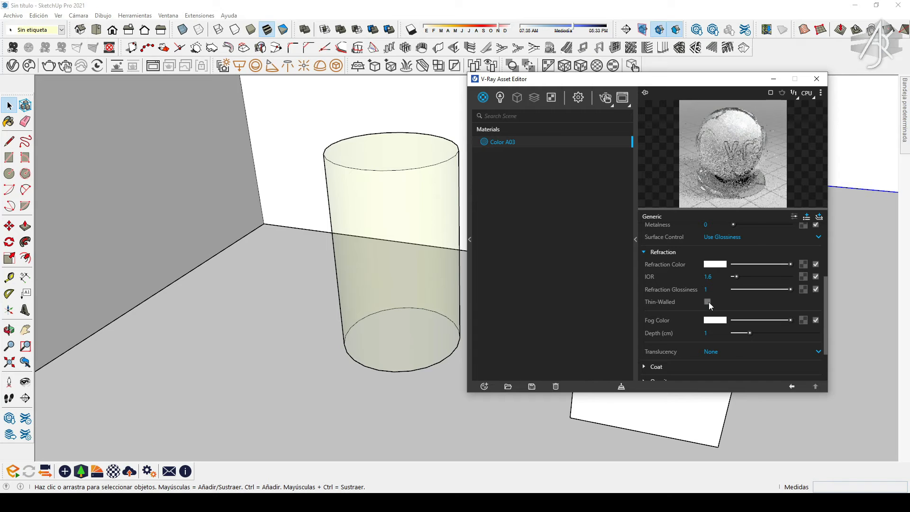
# Draw a rectangle from corner to corner across the wall's window opening and select the resulting face
pyautogui.scroll(-5, 381, 240)
pyautogui.scroll(-5, 386, 239)
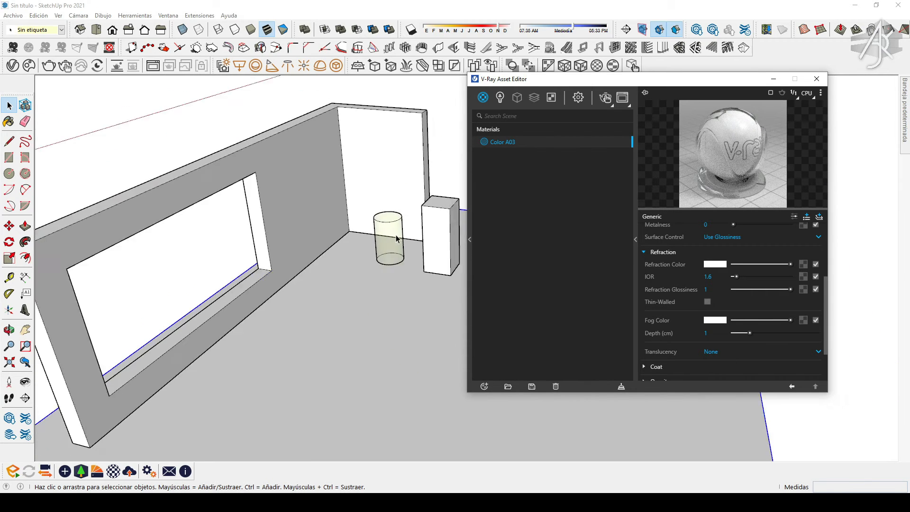
pyautogui.scroll(4, 214, 321)
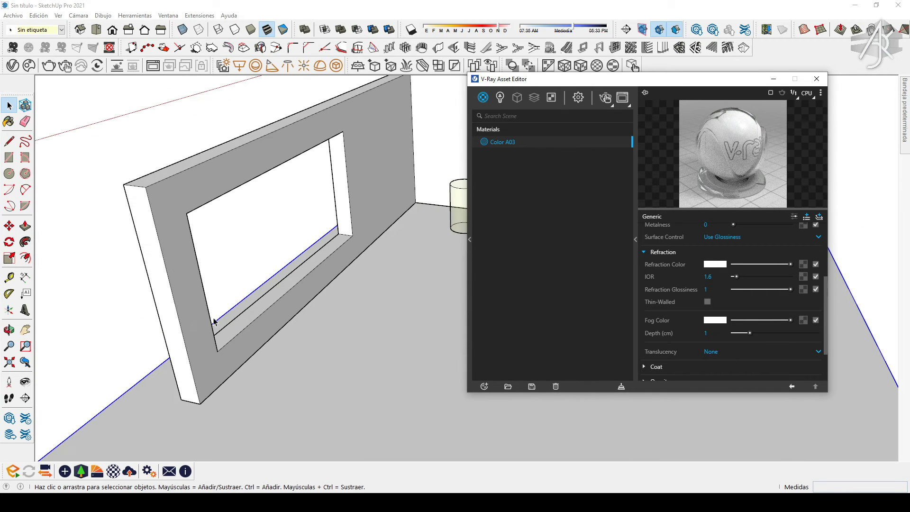
pyautogui.click(221, 351)
pyautogui.press('r')
pyautogui.click(217, 352)
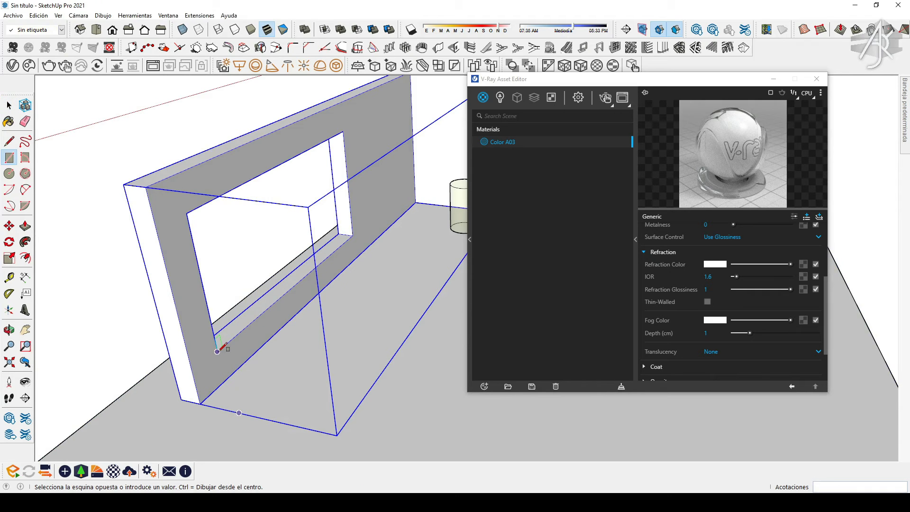
pyautogui.click(346, 140)
pyautogui.press('space')
pyautogui.click(292, 235)
pyautogui.moveTo(292, 235); pyautogui.dragTo(243, 223, button='middle')
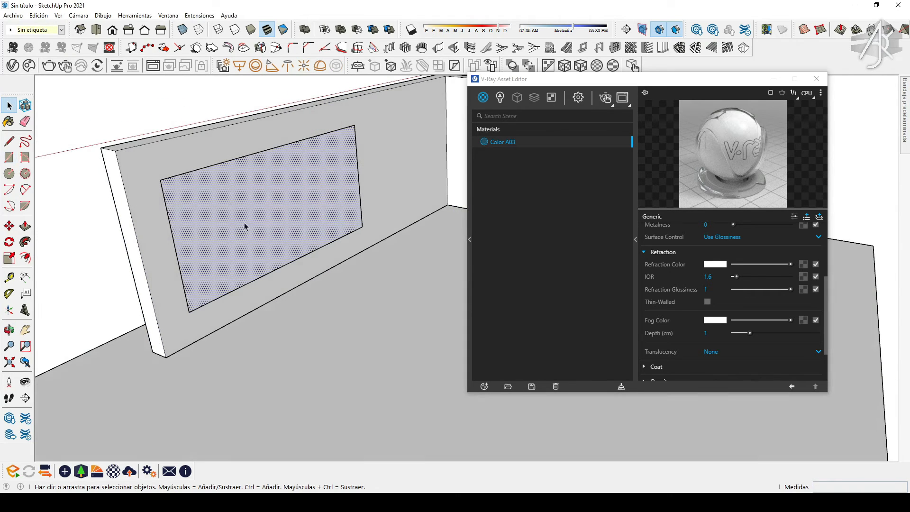
# Create a new Generic V-Ray material and name it vidrio
pyautogui.click(484, 386)
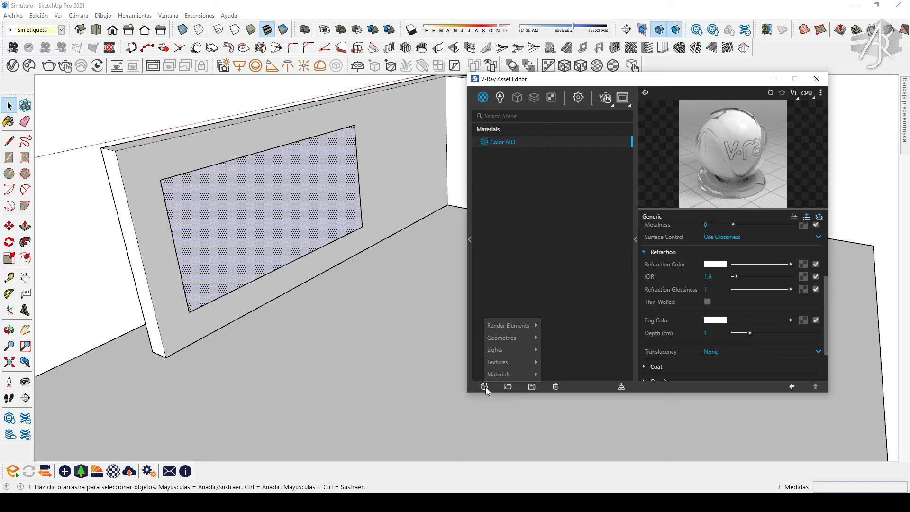
pyautogui.moveTo(501, 376)
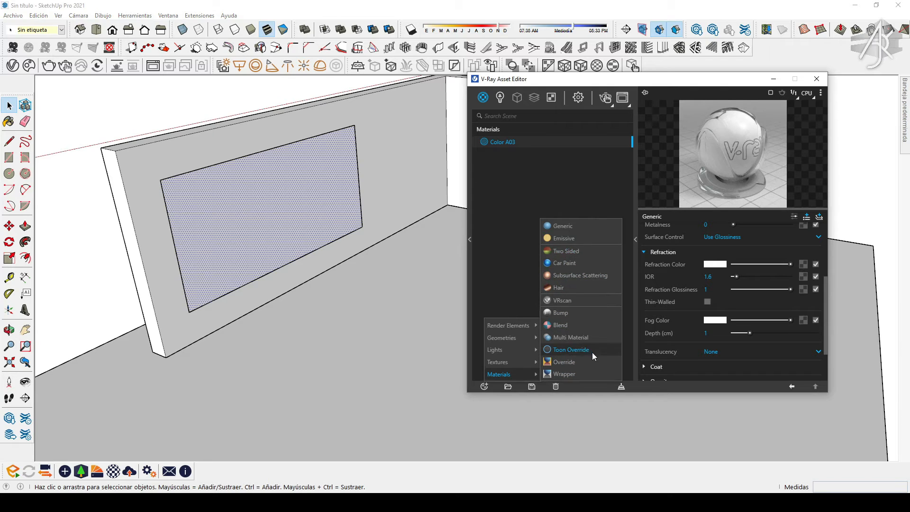
pyautogui.click(585, 225)
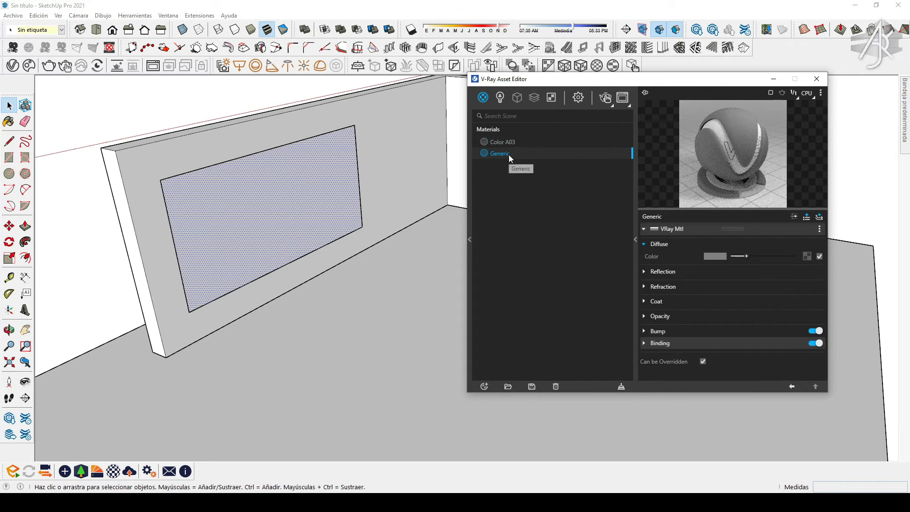
pyautogui.doubleClick(493, 154)
pyautogui.press('Return')
# Set vidrio's Reflection Color and Refraction Color to full white
pyautogui.click(668, 271)
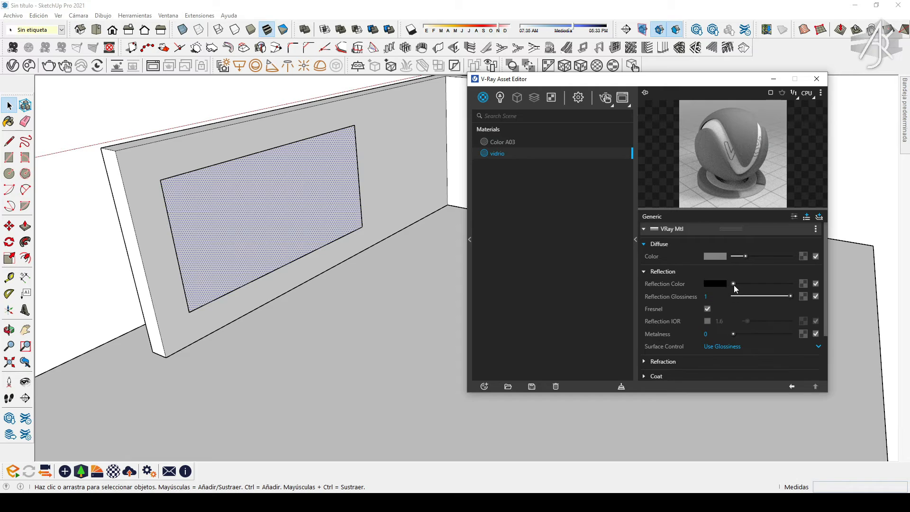
pyautogui.moveTo(739, 283); pyautogui.dragTo(790, 283)
pyautogui.scroll(-2, 668, 284)
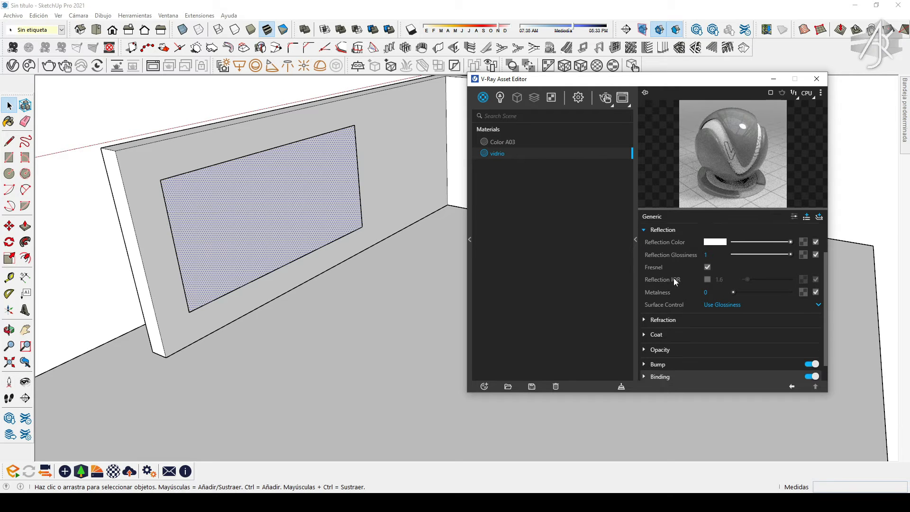
pyautogui.click(681, 317)
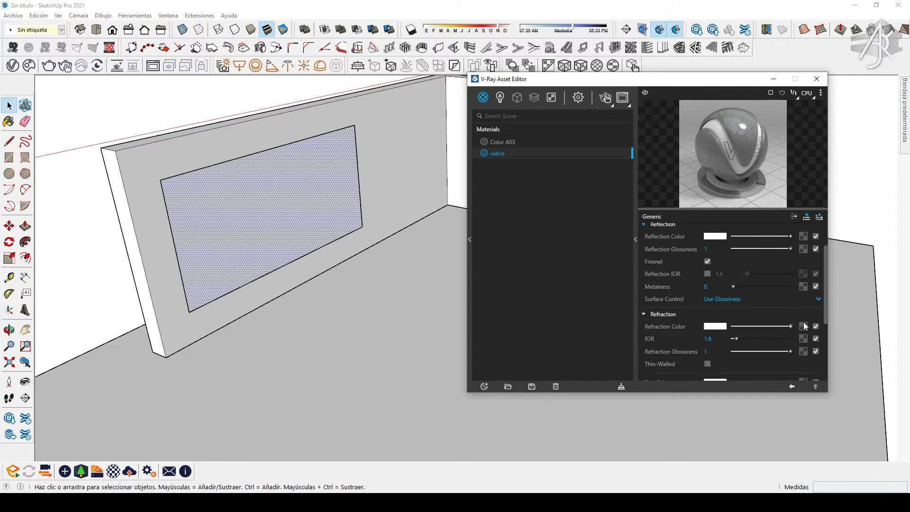
# Group the window rectangle and apply the vidrio material to it
pyautogui.rightClick(289, 178)
pyautogui.click(322, 260)
pyautogui.rightClick(309, 191)
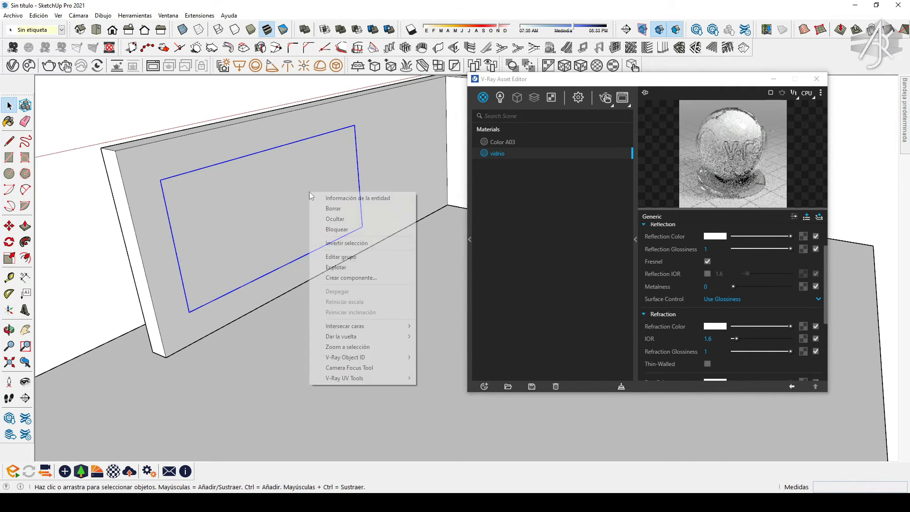
pyautogui.click(274, 194)
pyautogui.rightClick(499, 157)
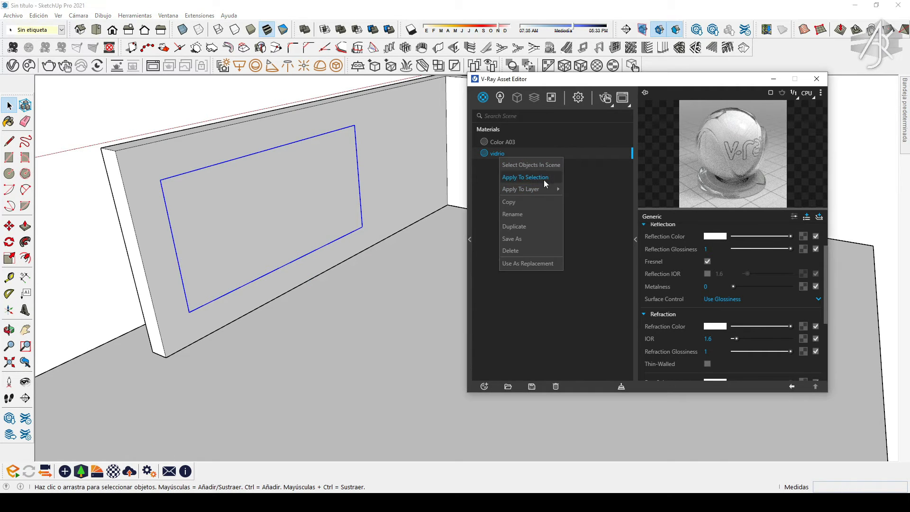
pyautogui.click(542, 177)
# Start an interactive render and view the window glass from outside the wall, with the frame buffer and asset editor set apart
pyautogui.scroll(2, 221, 206)
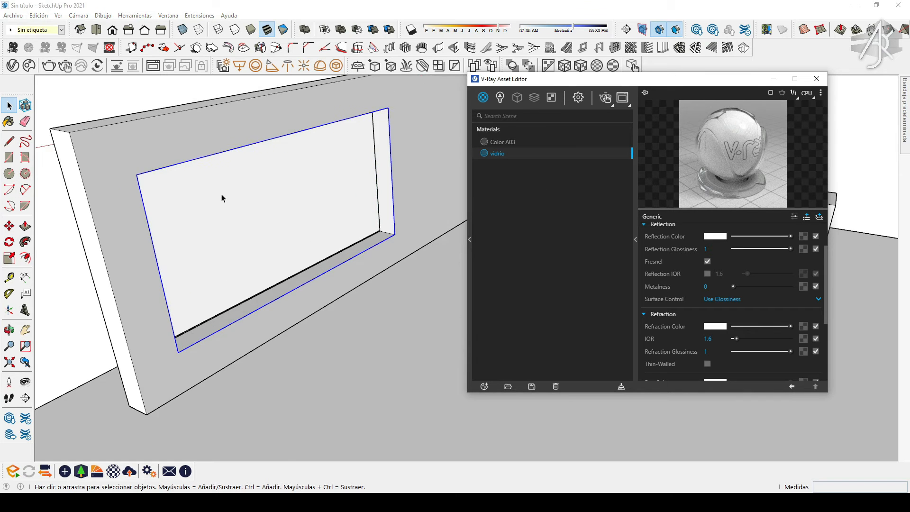
pyautogui.moveTo(221, 205); pyautogui.dragTo(252, 141, button='middle')
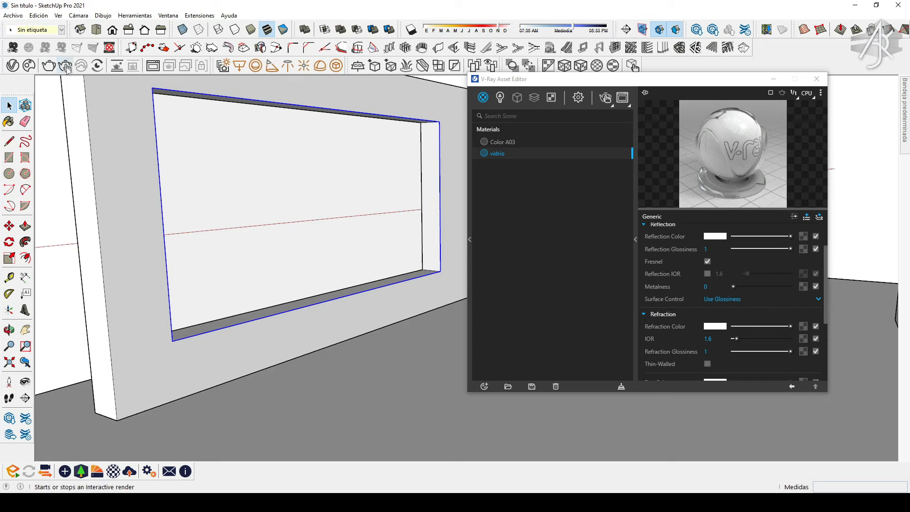
pyautogui.click(65, 65)
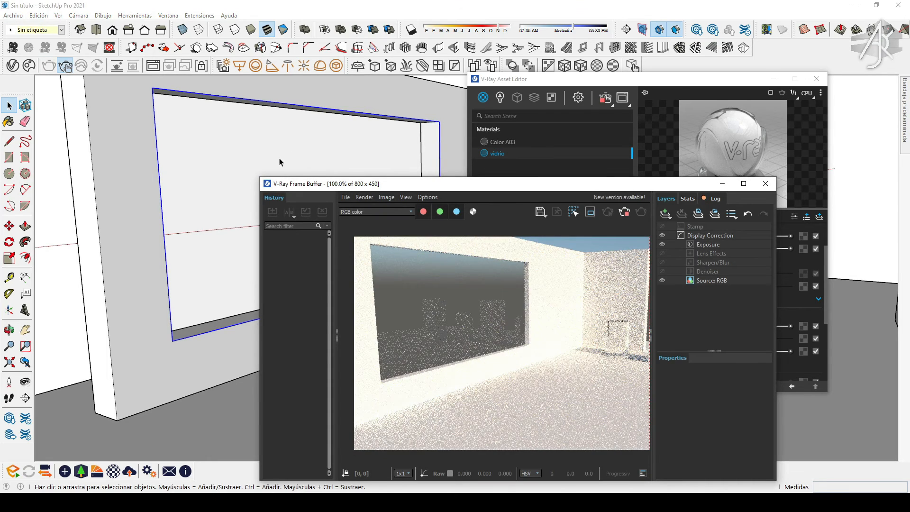
pyautogui.moveTo(251, 169)
pyautogui.mouseDown(button='middle')
pyautogui.moveTo(228, 142)
pyautogui.moveTo(203, 147)
pyautogui.moveTo(432, 162)
pyautogui.moveTo(408, 166)
pyautogui.mouseUp(button='middle')
pyautogui.moveTo(459, 184); pyautogui.dragTo(225, 162)
pyautogui.moveTo(525, 82); pyautogui.dragTo(718, 129)
pyautogui.moveTo(377, 166); pyautogui.dragTo(339, 105)
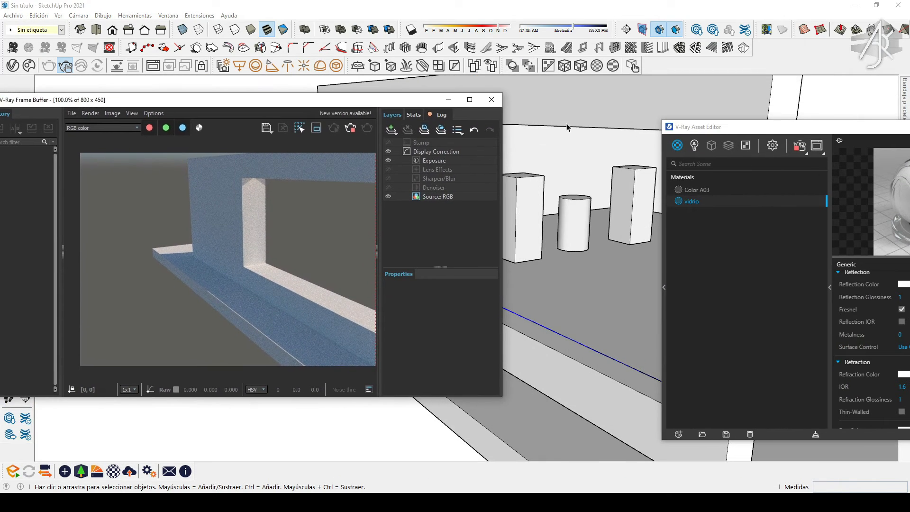
pyautogui.moveTo(568, 127)
pyautogui.mouseDown(button='middle')
pyautogui.moveTo(575, 102)
pyautogui.moveTo(588, 111)
pyautogui.mouseUp(button='middle')
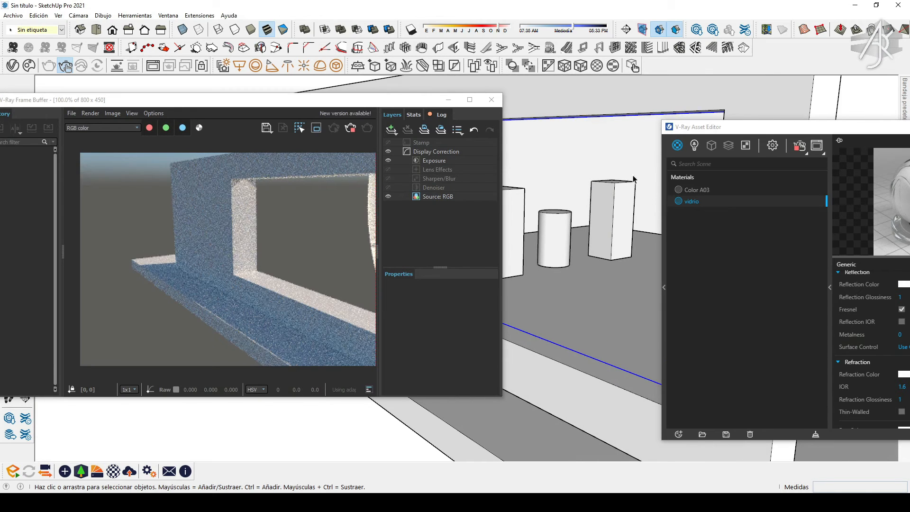
# Compare the rendered window glass with vidrio's Thin-Walled option turned on and back off
pyautogui.moveTo(757, 132); pyautogui.dragTo(626, 98)
pyautogui.scroll(-2, 749, 301)
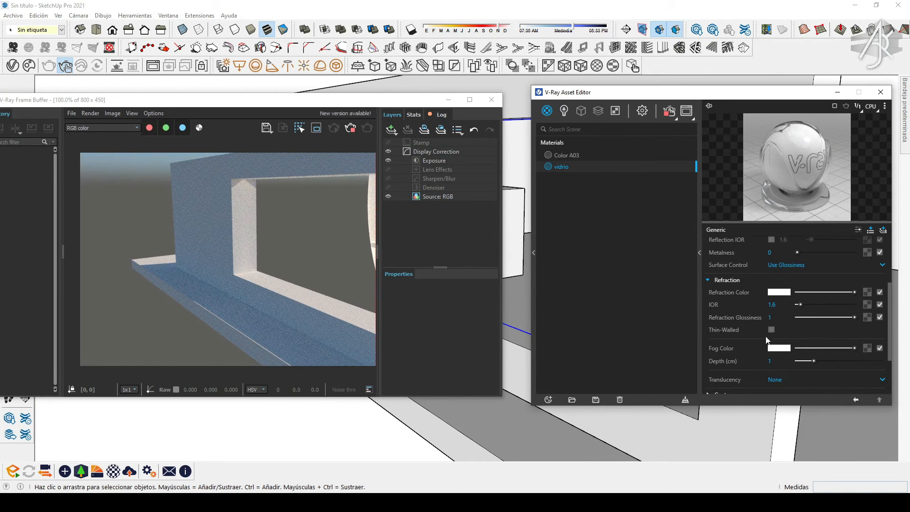
pyautogui.click(771, 330)
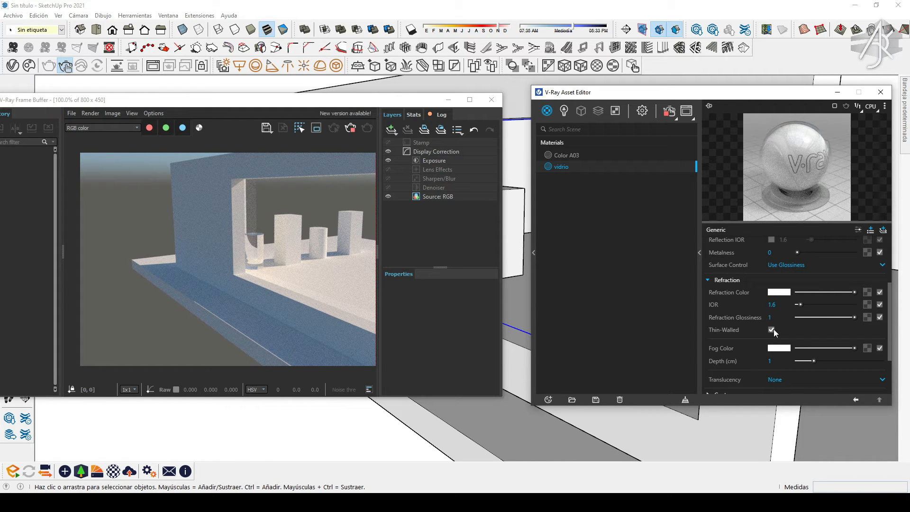
pyautogui.click(771, 329)
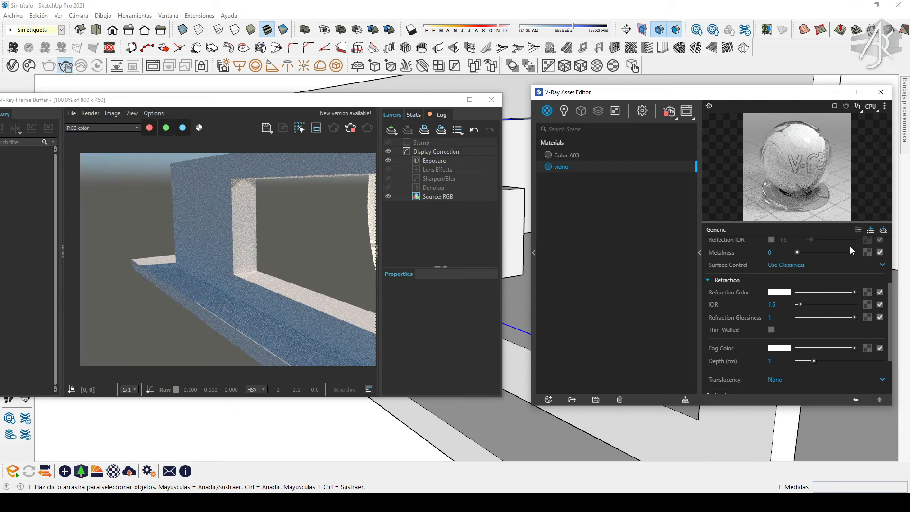
# Add a Translucency attribute to vidrio, try its color at full white, and lower it to nearly black
pyautogui.click(870, 230)
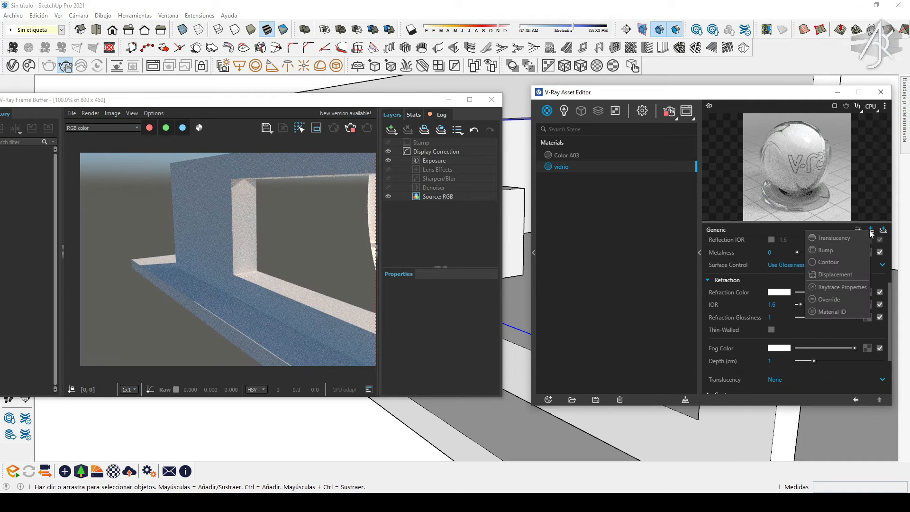
pyautogui.click(843, 241)
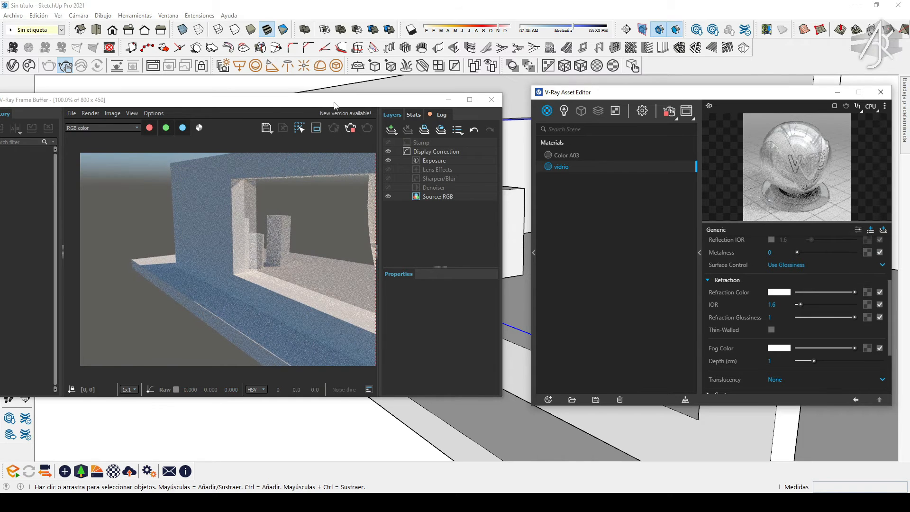
pyautogui.moveTo(284, 99); pyautogui.dragTo(305, 90)
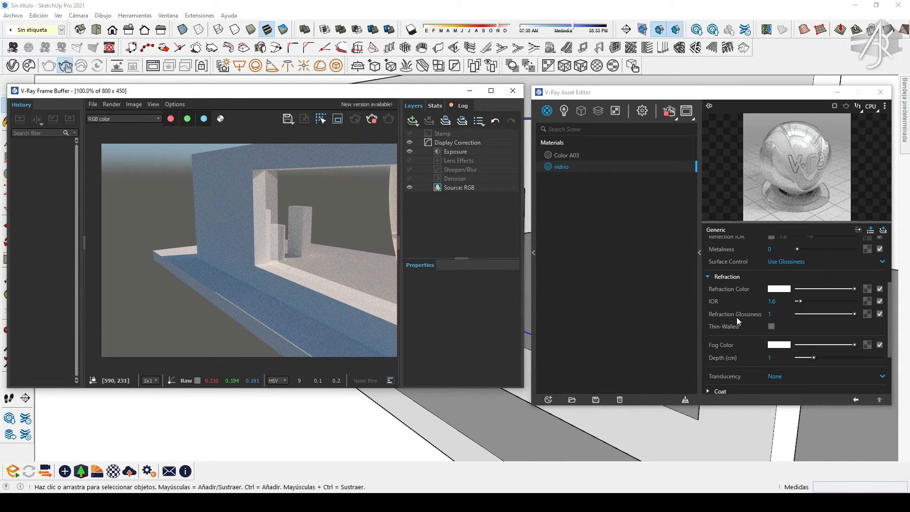
pyautogui.scroll(-3, 738, 317)
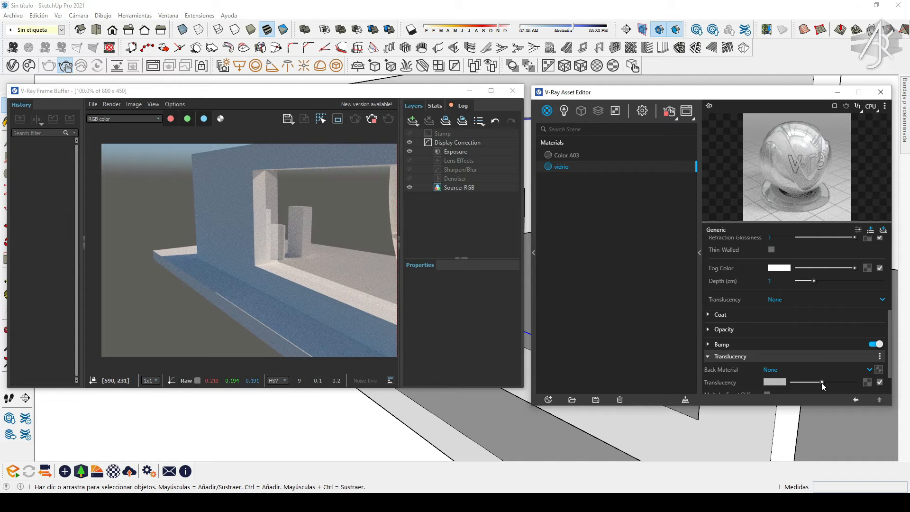
pyautogui.moveTo(821, 383); pyautogui.dragTo(863, 382)
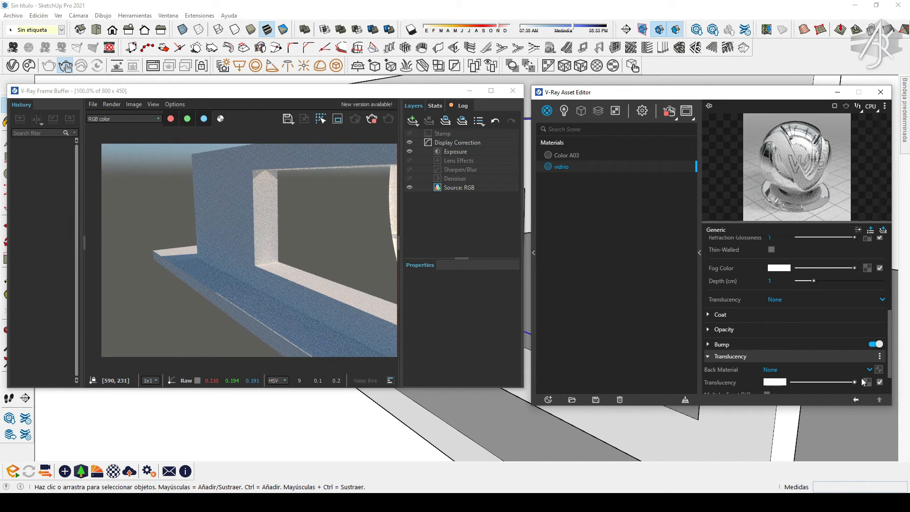
pyautogui.moveTo(860, 383); pyautogui.dragTo(796, 387)
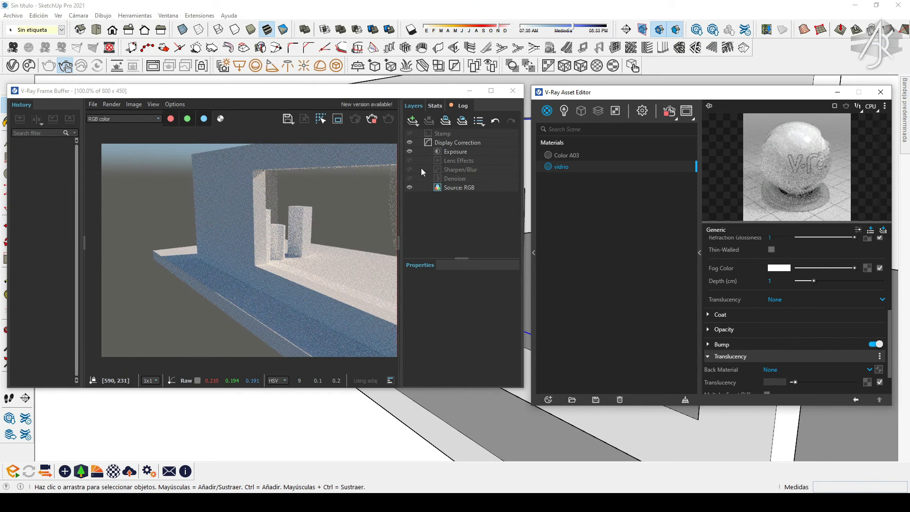
# Rearrange the frame buffer and asset editor windows, and enable Thin-Walled refraction on vidrio
pyautogui.moveTo(361, 91); pyautogui.dragTo(374, 78)
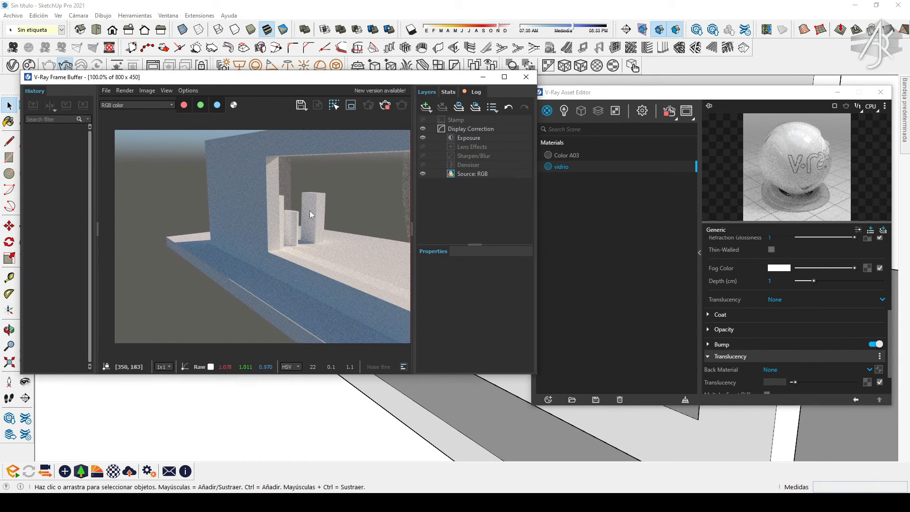
pyautogui.moveTo(611, 92); pyautogui.dragTo(630, 194)
pyautogui.moveTo(615, 125); pyautogui.dragTo(615, 122, button='middle')
pyautogui.moveTo(616, 194); pyautogui.dragTo(583, 117)
pyautogui.scroll(2, 735, 312)
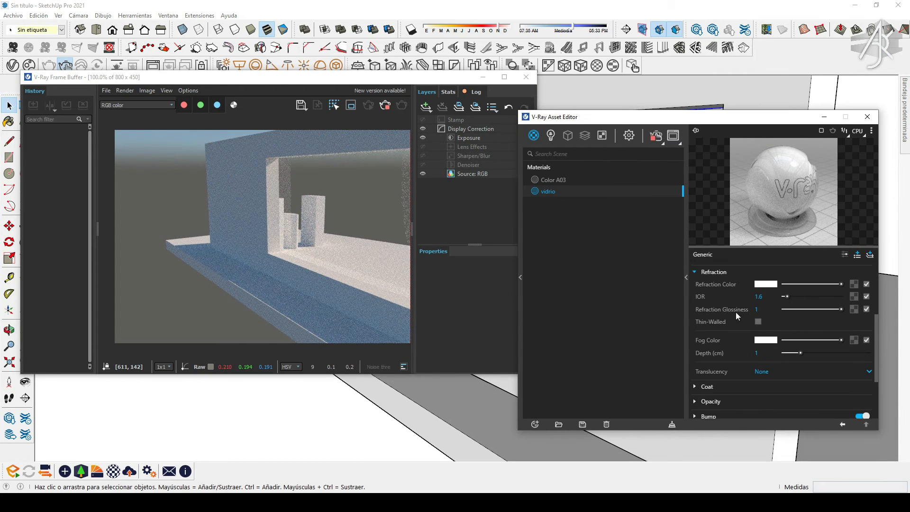
pyautogui.click(758, 321)
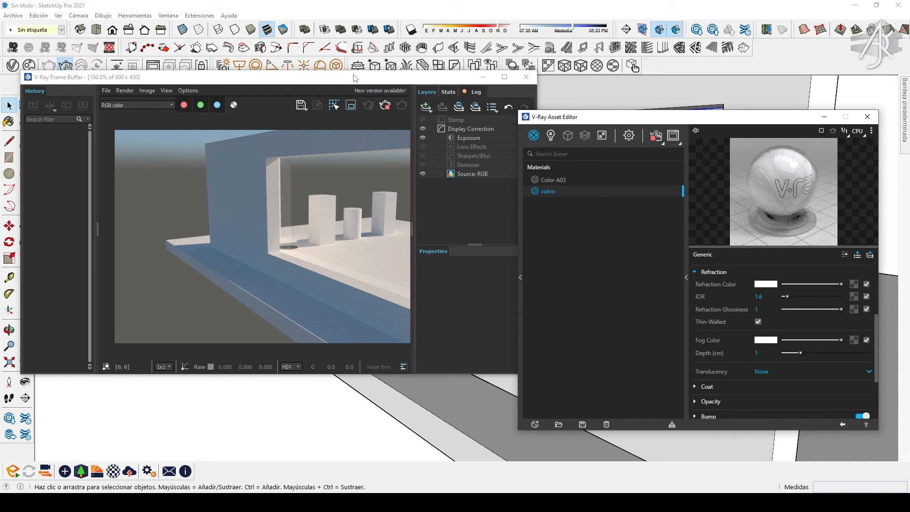
# Review vidrio's Thin-Walled description, available attributes and Translucency settings alongside the interactive render
pyautogui.moveTo(610, 118); pyautogui.dragTo(483, 70)
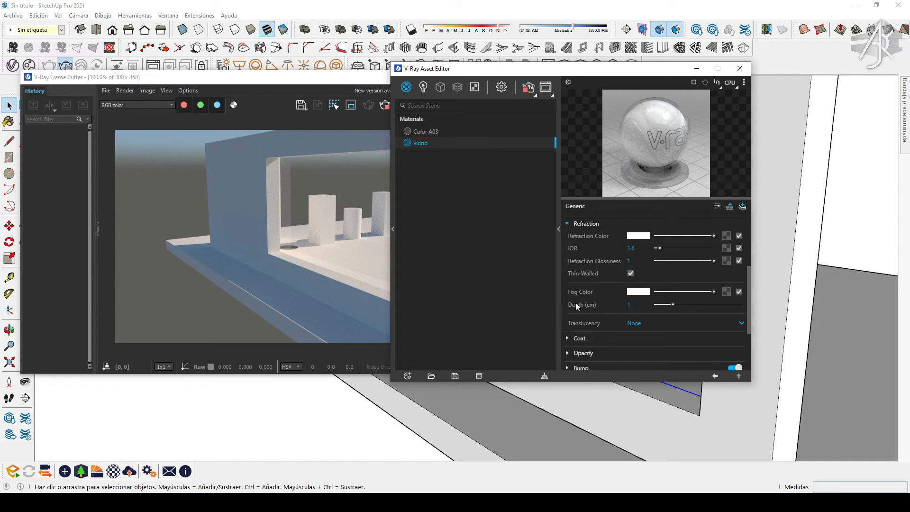
pyautogui.scroll(2, 643, 297)
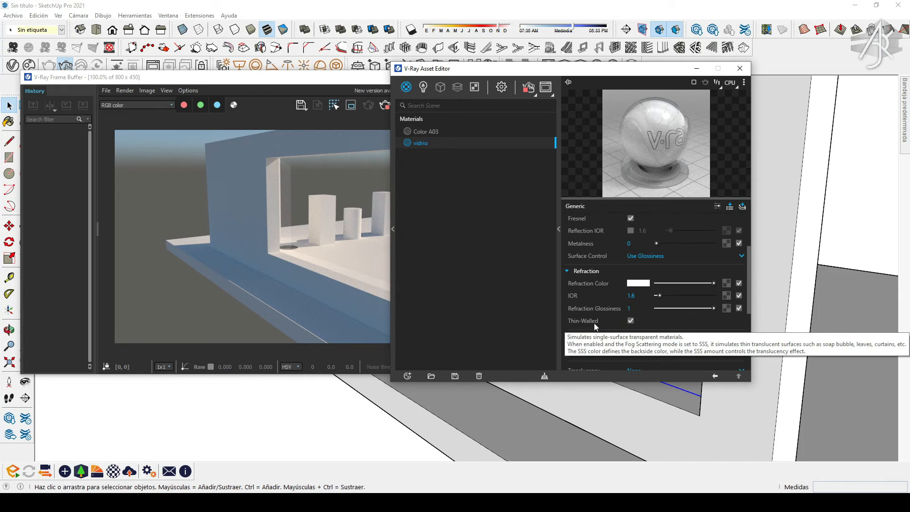
pyautogui.click(730, 207)
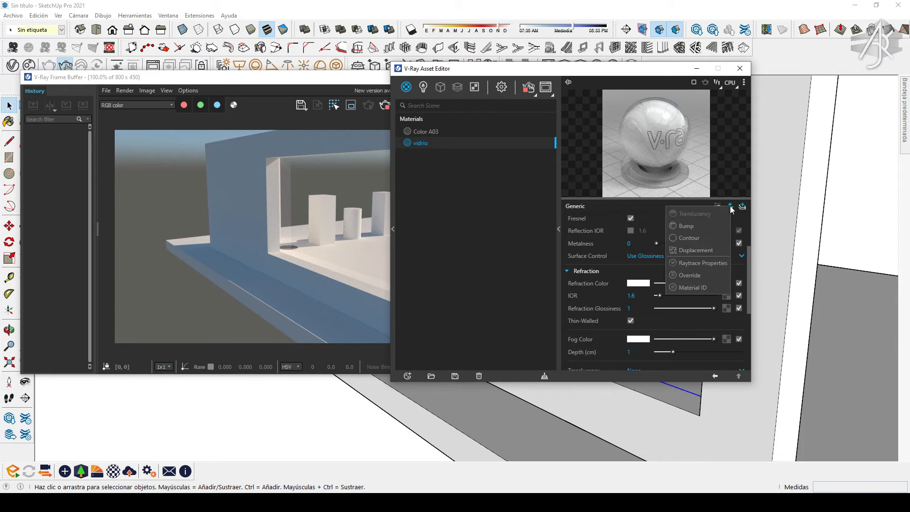
pyautogui.click(703, 214)
pyautogui.scroll(-2, 583, 317)
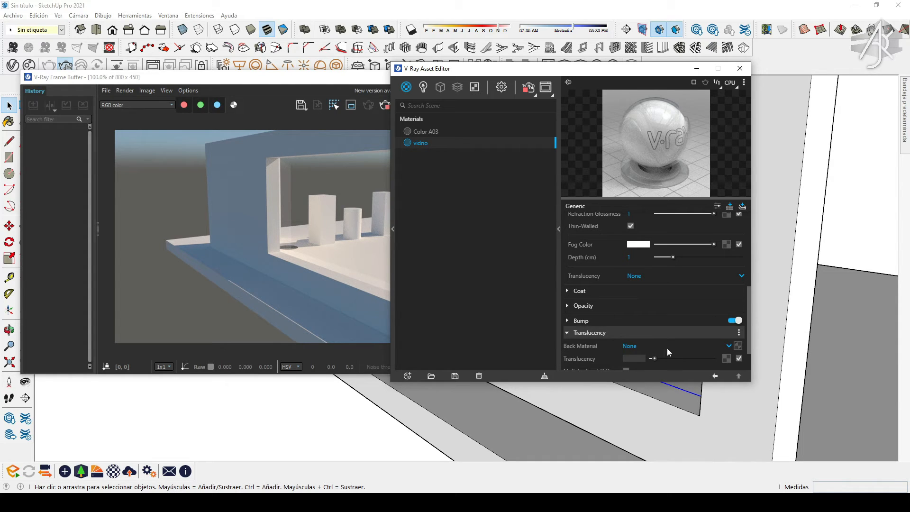
pyautogui.scroll(-1, 665, 348)
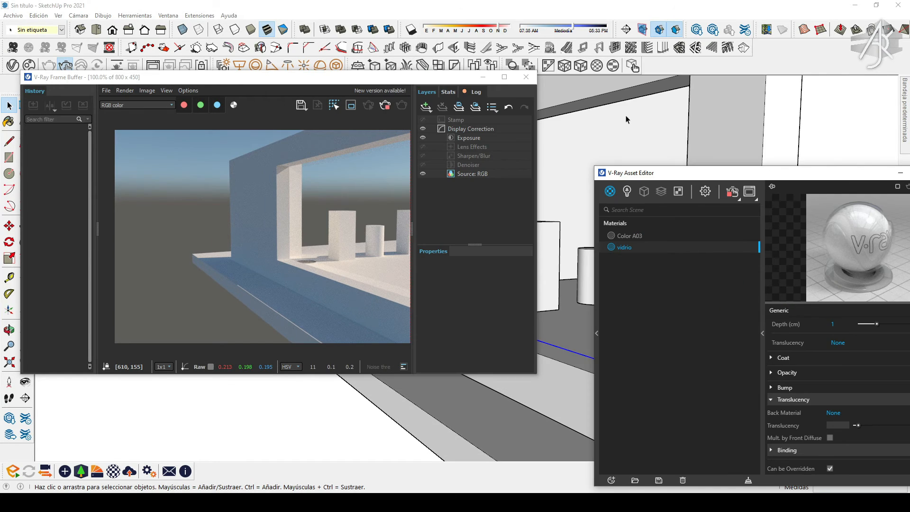
# Inspect the room's interior, window and transparent cylinder in the interactive render
pyautogui.moveTo(706, 110)
pyautogui.mouseDown(button='middle')
pyautogui.moveTo(560, 120)
pyautogui.moveTo(573, 142)
pyautogui.moveTo(592, 122)
pyautogui.moveTo(635, 129)
pyautogui.mouseUp(button='middle')
pyautogui.scroll(-1, 310, 186)
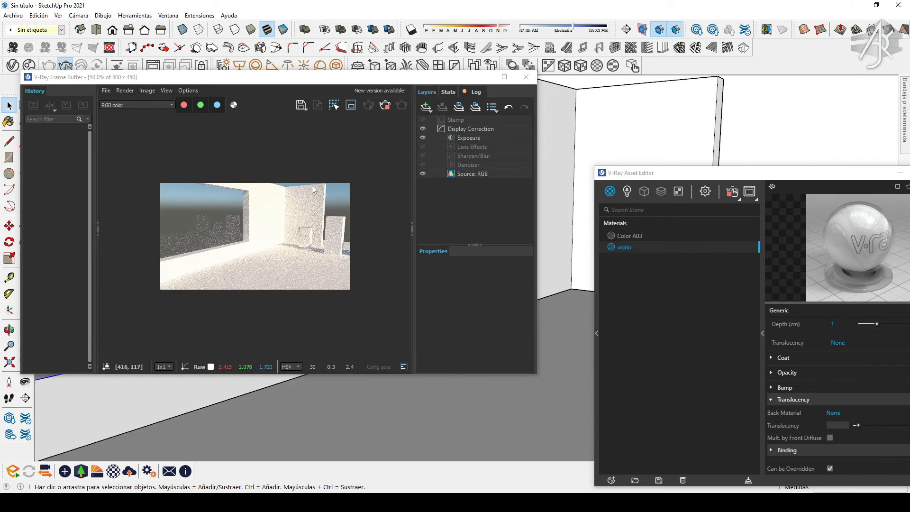
pyautogui.scroll(1, 309, 186)
pyautogui.moveTo(598, 161); pyautogui.dragTo(588, 147, button='middle')
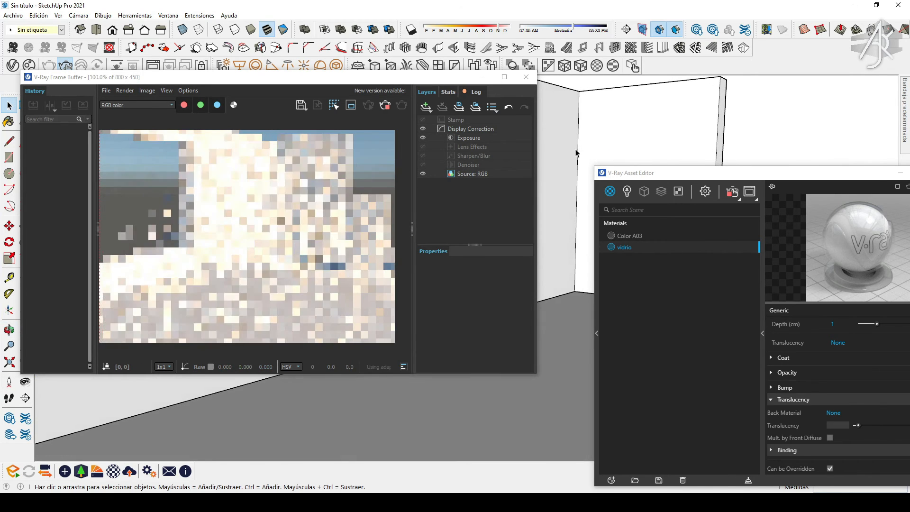
# Expand the V-Ray material library and browse its Carpaint, Ceramic & Porcelain and Bricks categories
pyautogui.moveTo(689, 176); pyautogui.dragTo(647, 114)
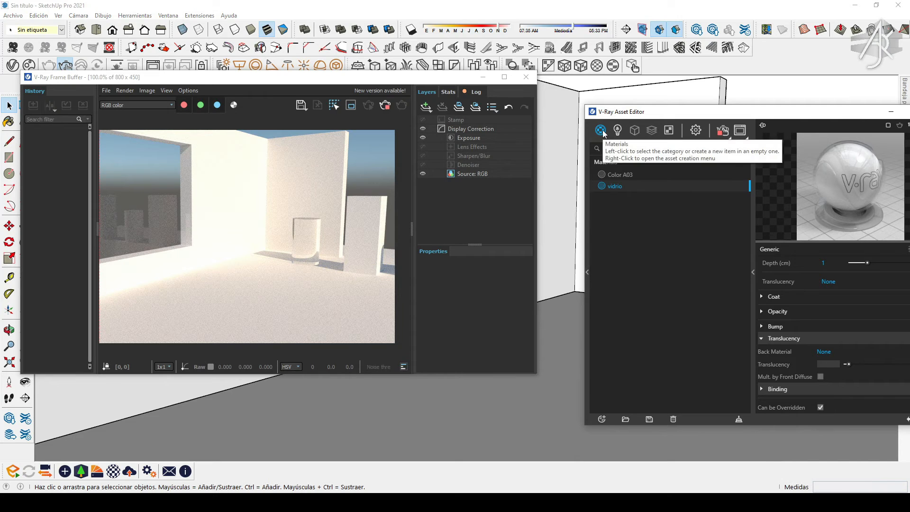
pyautogui.click(587, 271)
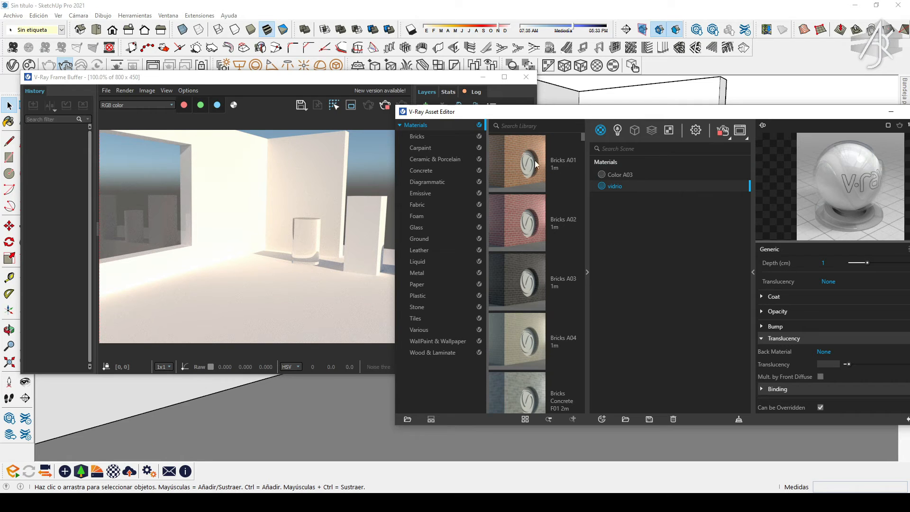
pyautogui.click(415, 148)
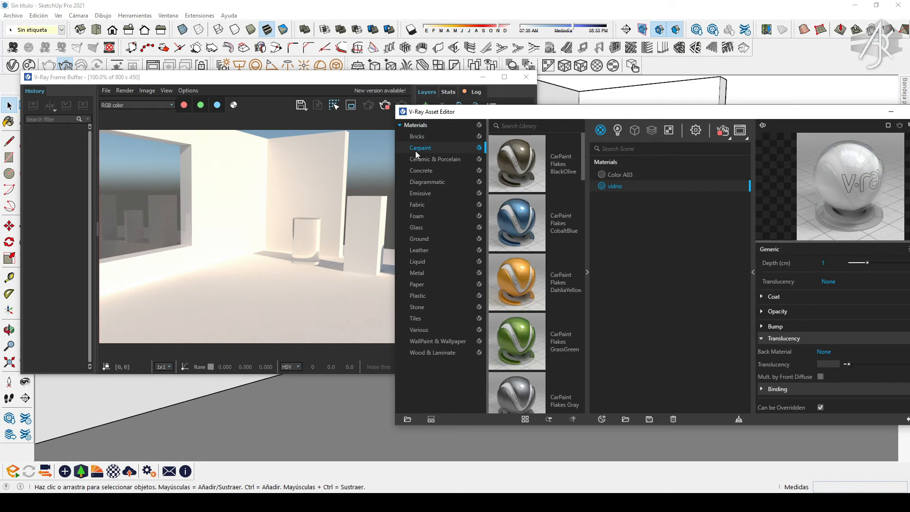
pyautogui.click(421, 161)
pyautogui.click(415, 138)
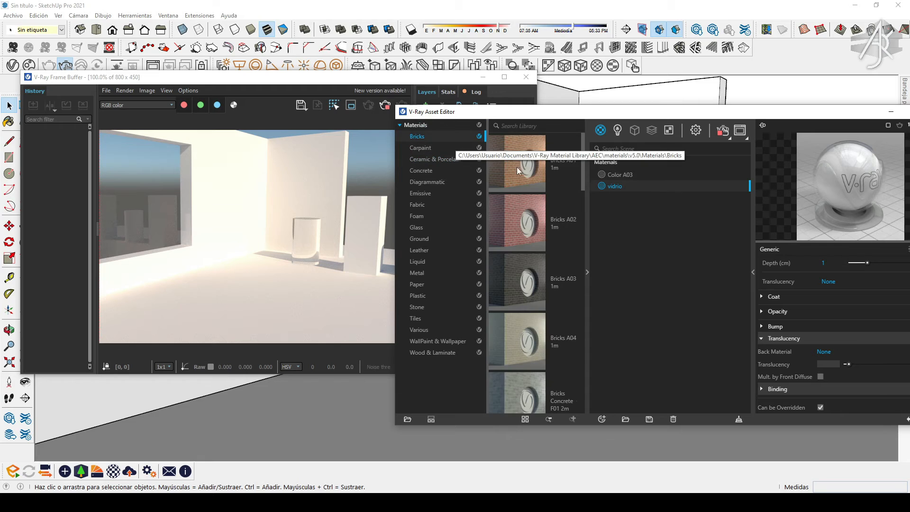
pyautogui.scroll(-5, 512, 330)
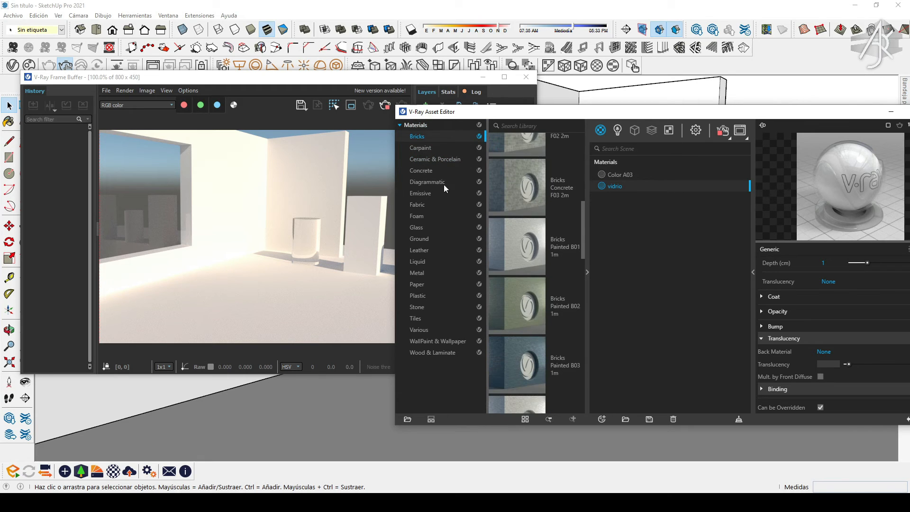
# Browse the library's Concrete, Diagrammatic, Emissive, Fabric and Foam materials
pyautogui.click(423, 171)
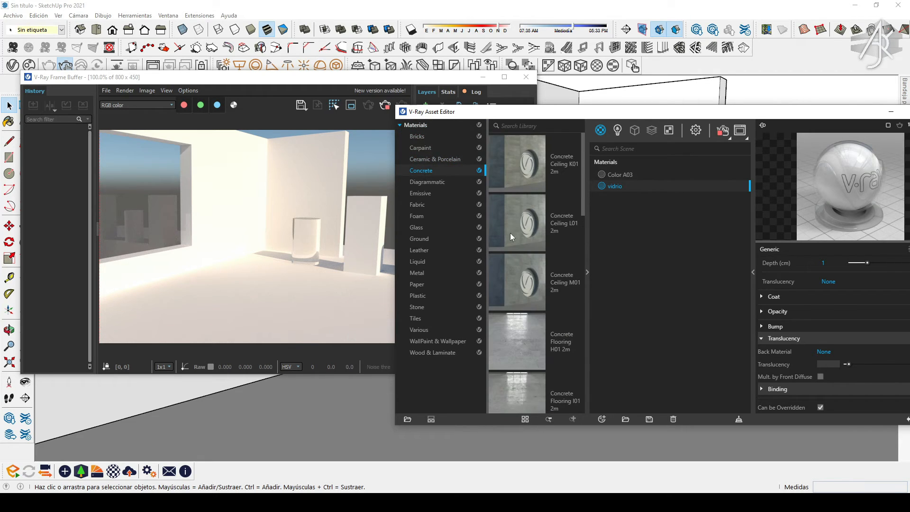
pyautogui.click(417, 181)
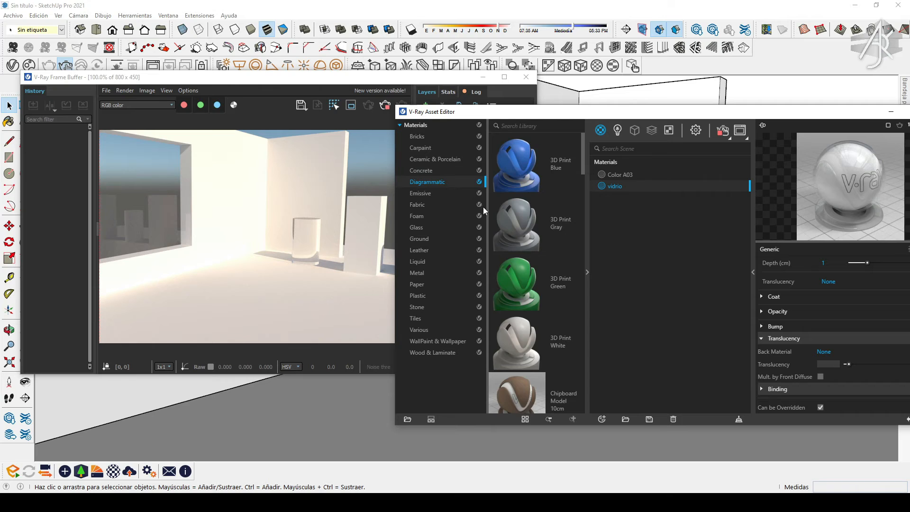
pyautogui.click(423, 194)
pyautogui.click(417, 204)
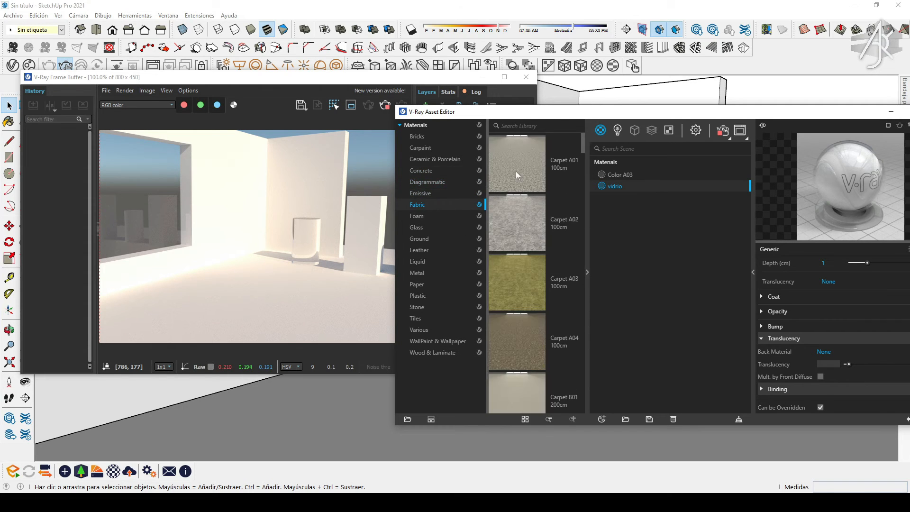
pyautogui.click(421, 216)
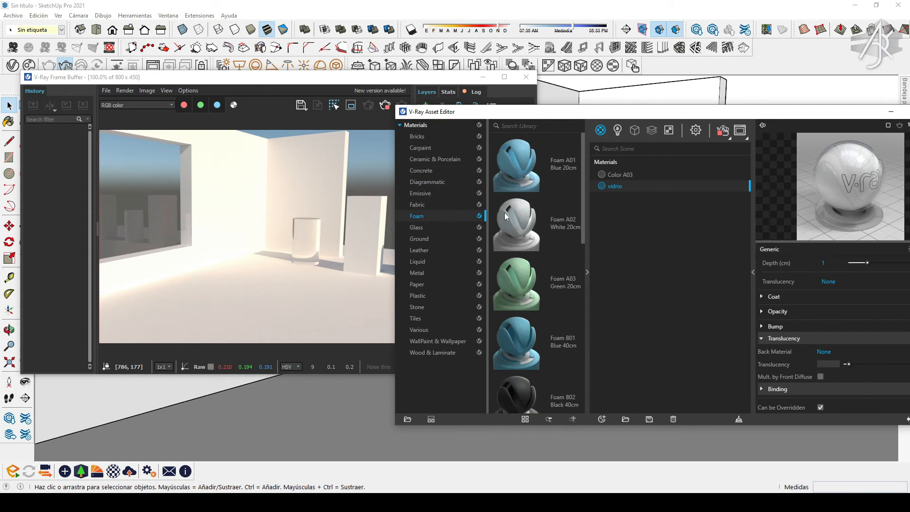
# Look through the Glass and Ground materials, plus the Leather, Metal, Paper and Plastic categories
pyautogui.click(432, 227)
pyautogui.scroll(-3, 521, 265)
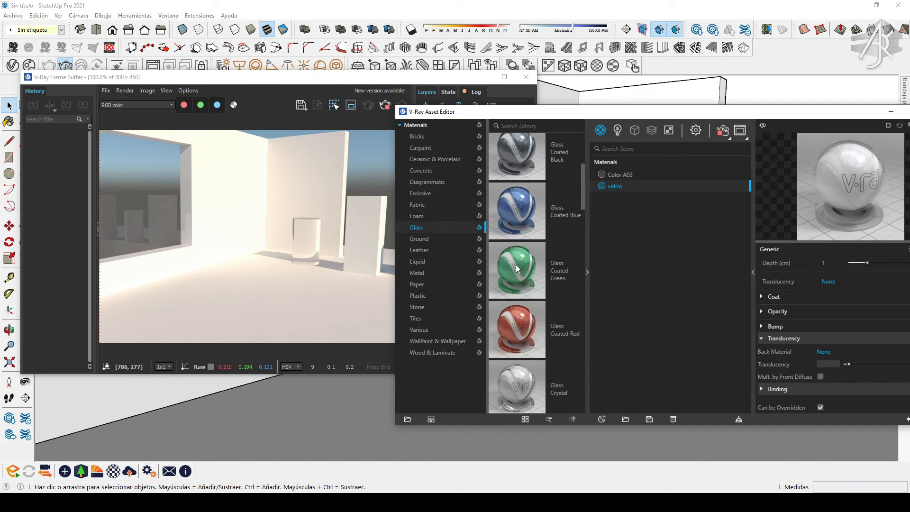
pyautogui.scroll(-3, 531, 289)
pyautogui.click(420, 239)
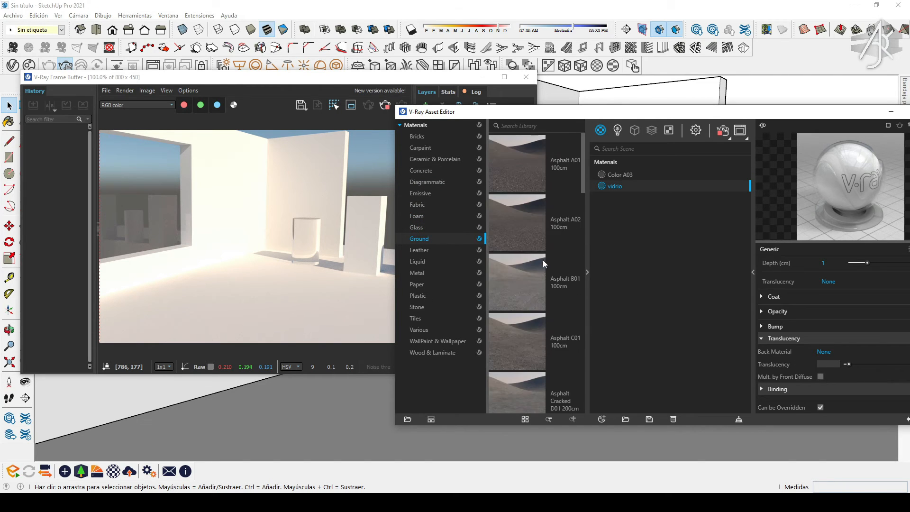
pyautogui.scroll(-2, 542, 259)
pyautogui.scroll(-2, 542, 285)
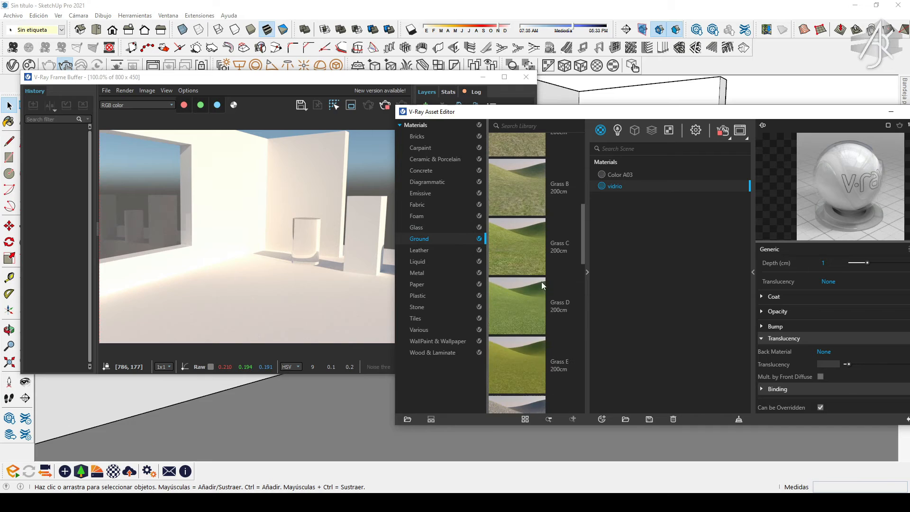
pyautogui.click(419, 251)
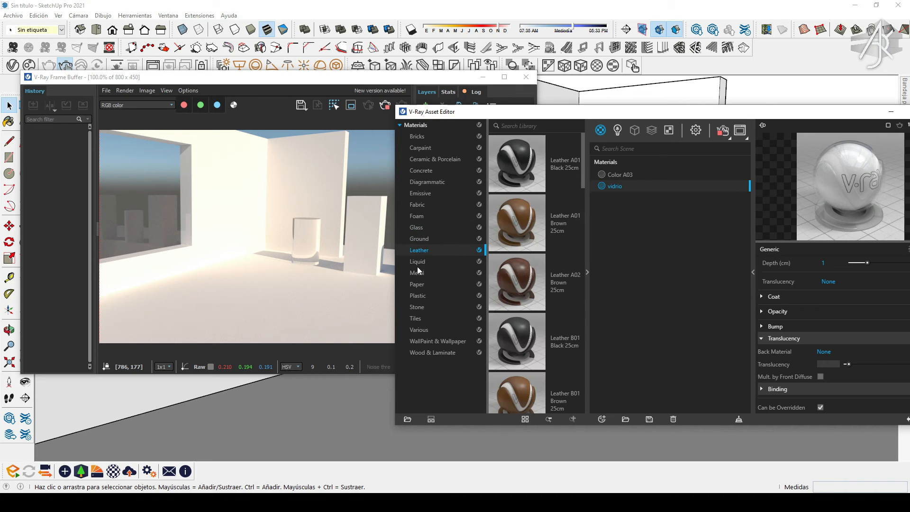
pyautogui.click(419, 274)
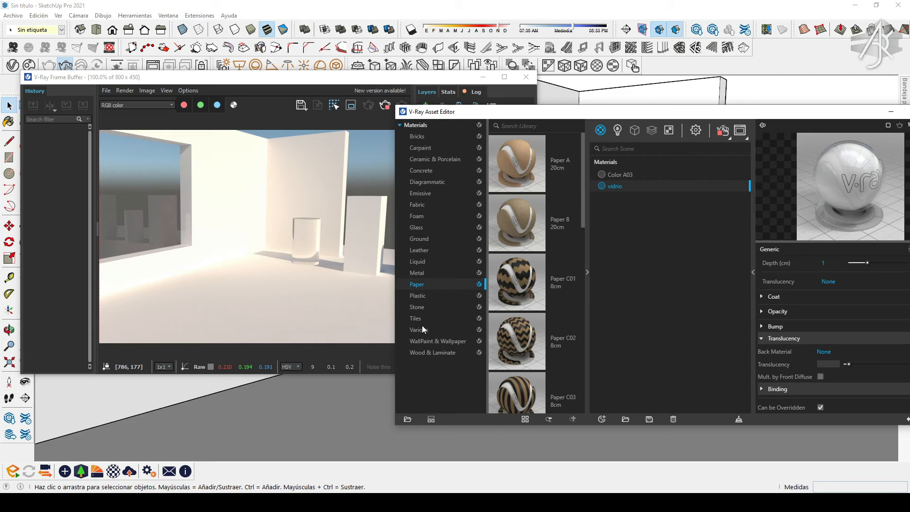
pyautogui.click(423, 296)
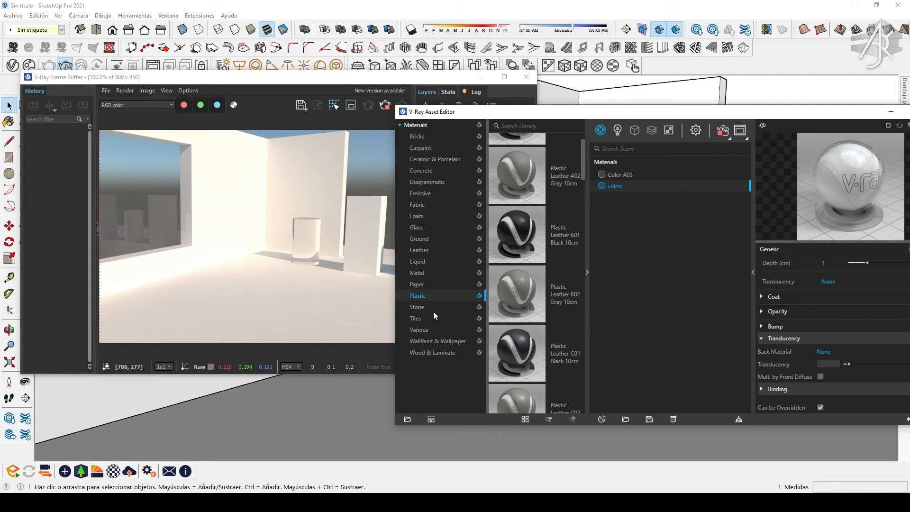
# Find Marble B 200cm among the Stone materials and add it to the scene's materials
pyautogui.click(417, 306)
pyautogui.scroll(-2, 516, 275)
pyautogui.scroll(-3, 515, 275)
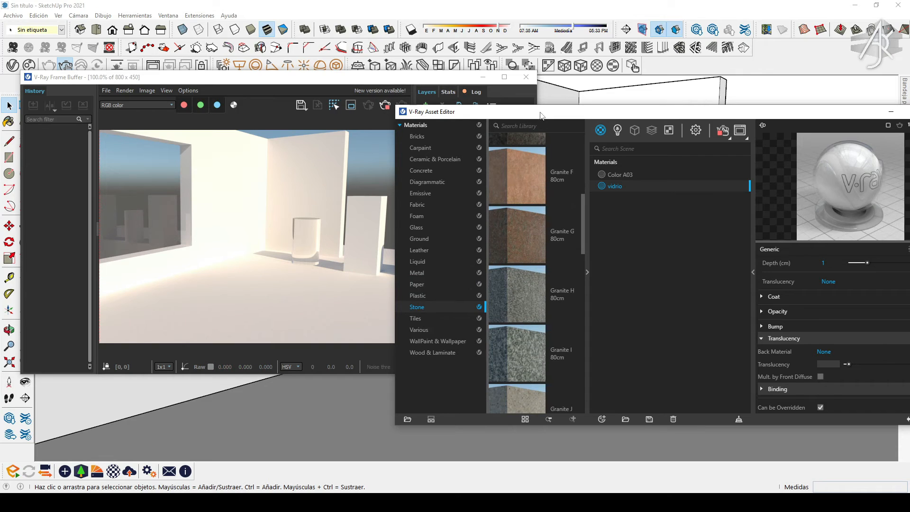
pyautogui.moveTo(540, 115); pyautogui.dragTo(760, 109)
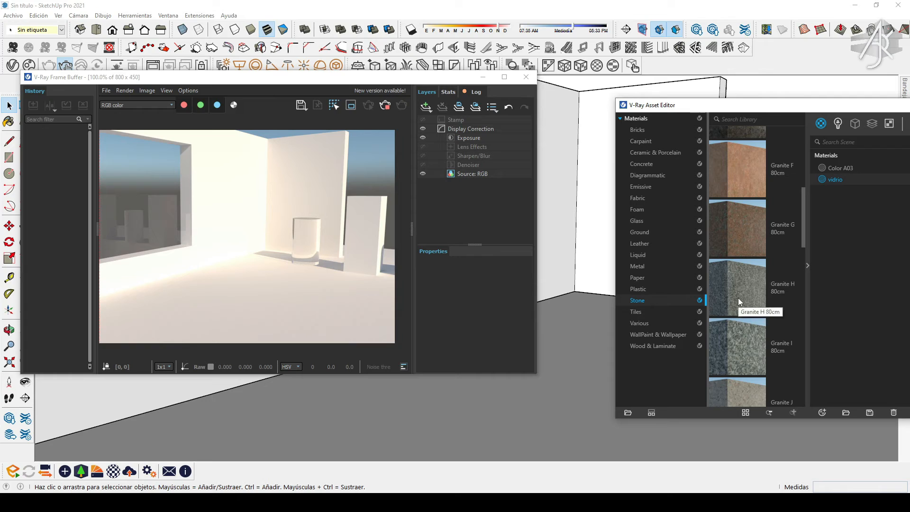
pyautogui.scroll(-1, 744, 291)
pyautogui.scroll(-1, 744, 295)
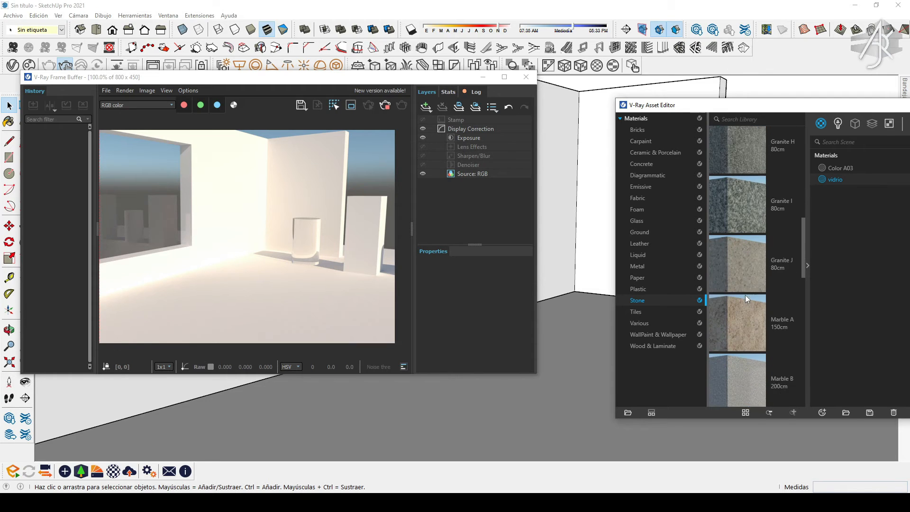
pyautogui.scroll(-2, 740, 265)
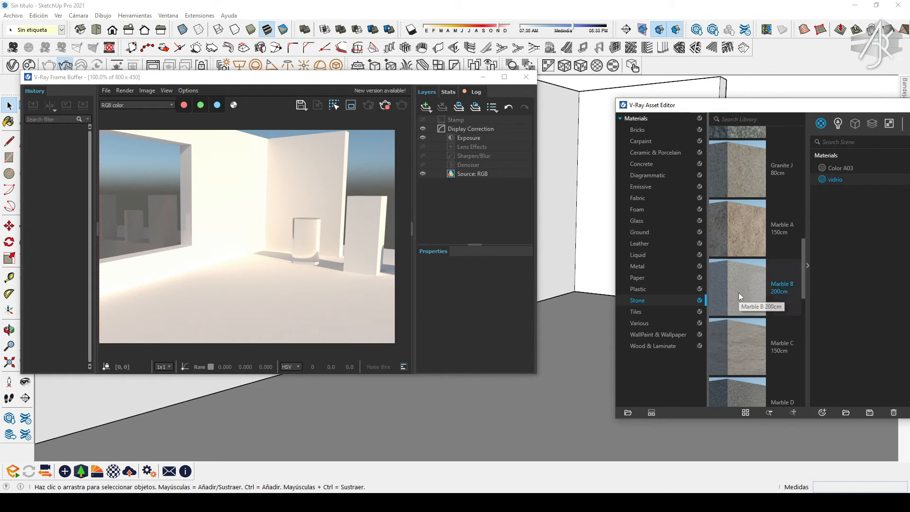
pyautogui.moveTo(729, 285); pyautogui.dragTo(854, 251)
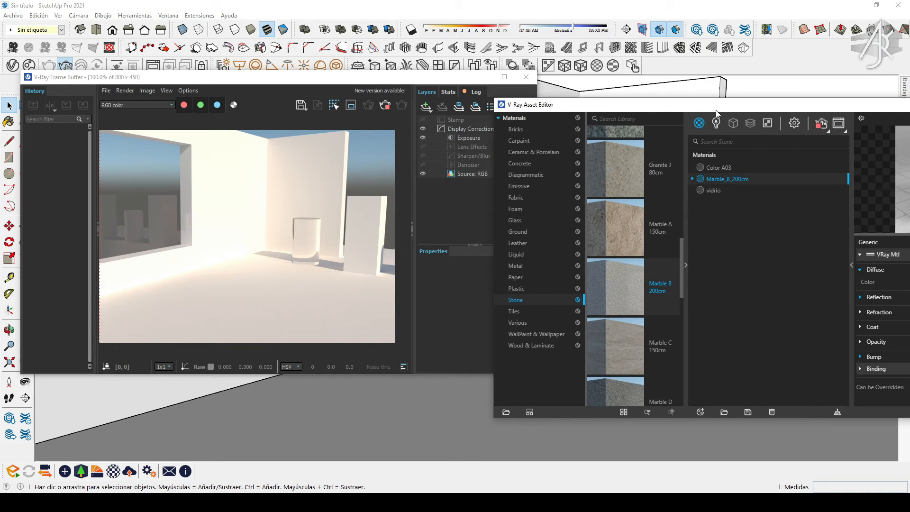
# Change the Marble_B_200cm preview scene to Generic and move the asset editor clear of the model's wall
pyautogui.moveTo(776, 104); pyautogui.dragTo(539, 85)
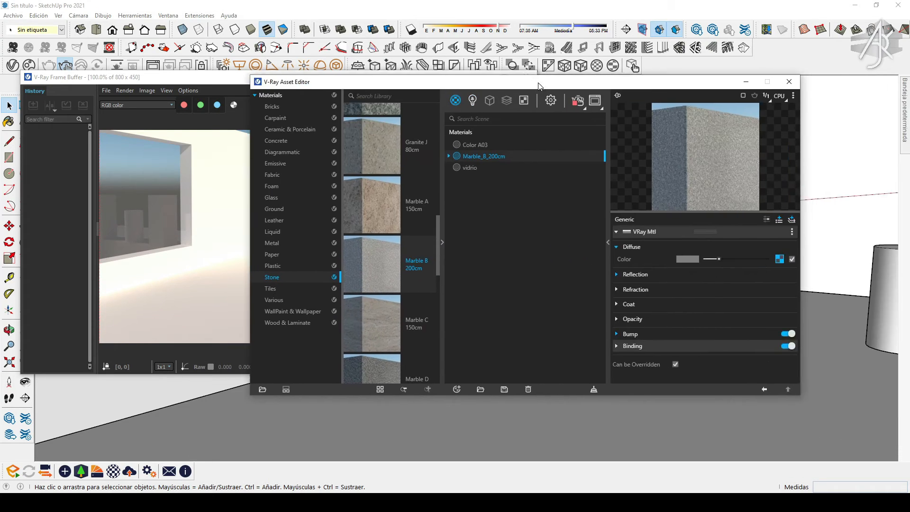
pyautogui.click(793, 97)
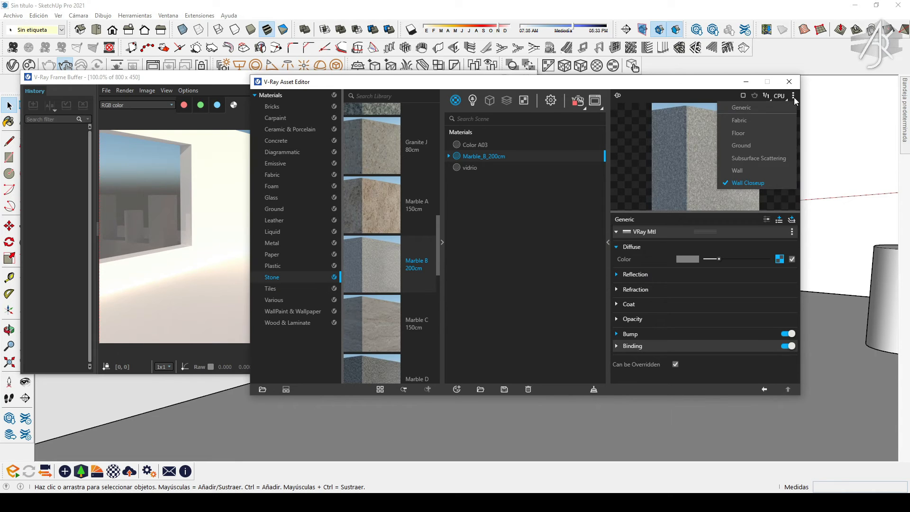
pyautogui.click(766, 107)
pyautogui.moveTo(675, 82); pyautogui.dragTo(811, 143)
# Select the room's walls and apply Marble_B_200cm to them
pyautogui.click(648, 111)
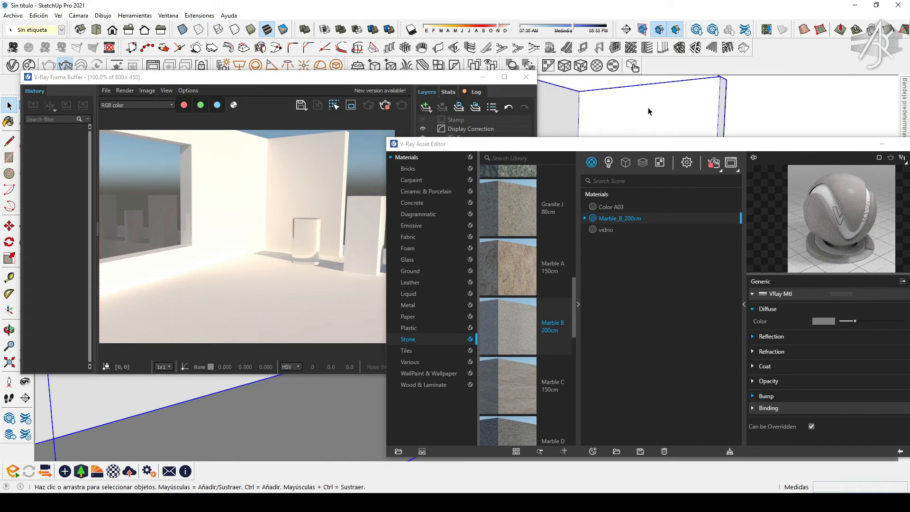
pyautogui.rightClick(627, 219)
pyautogui.click(668, 226)
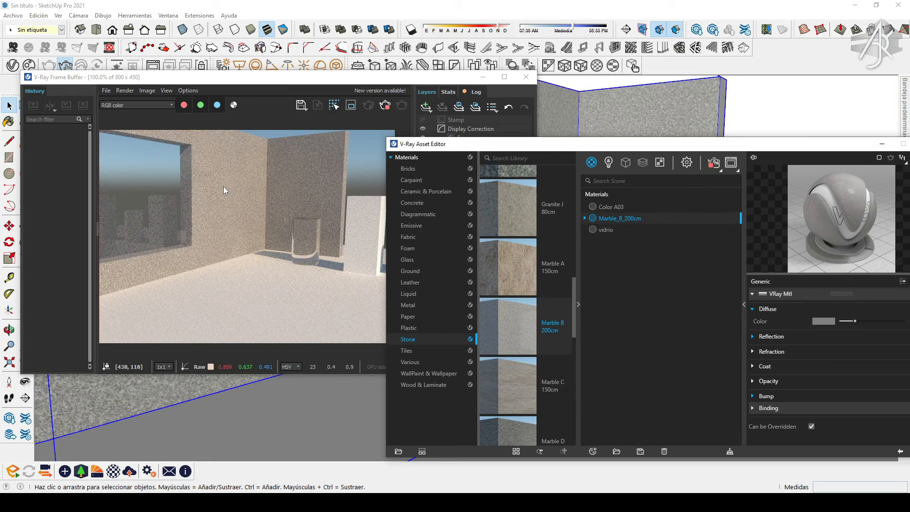
# Inspect the marble texture on the walls up close and from farther back in the interactive render
pyautogui.scroll(5, 618, 107)
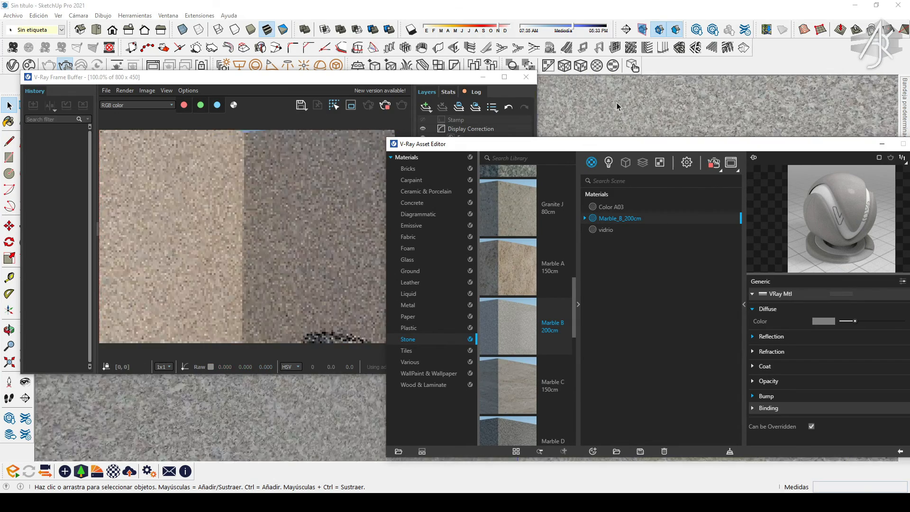
pyautogui.moveTo(617, 107)
pyautogui.mouseDown(button='middle')
pyautogui.moveTo(601, 98)
pyautogui.moveTo(541, 127)
pyautogui.mouseUp(button='middle')
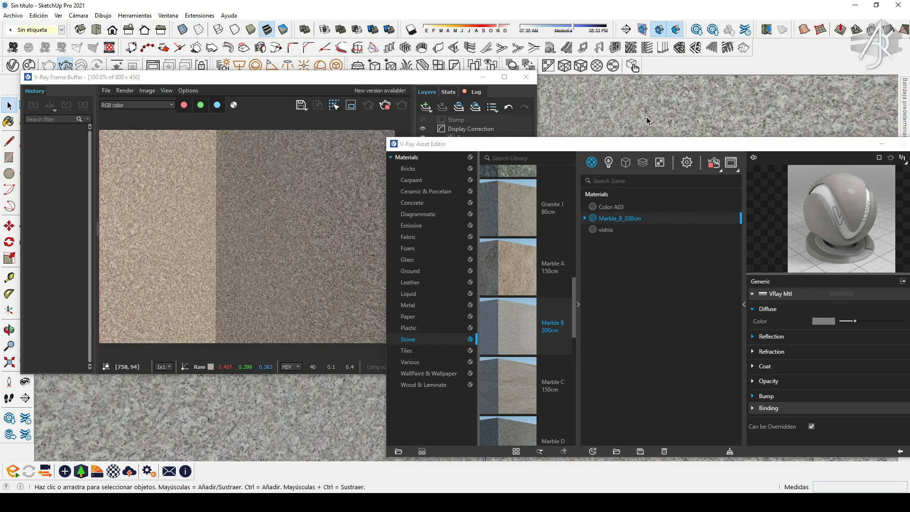
pyautogui.scroll(-3, 599, 115)
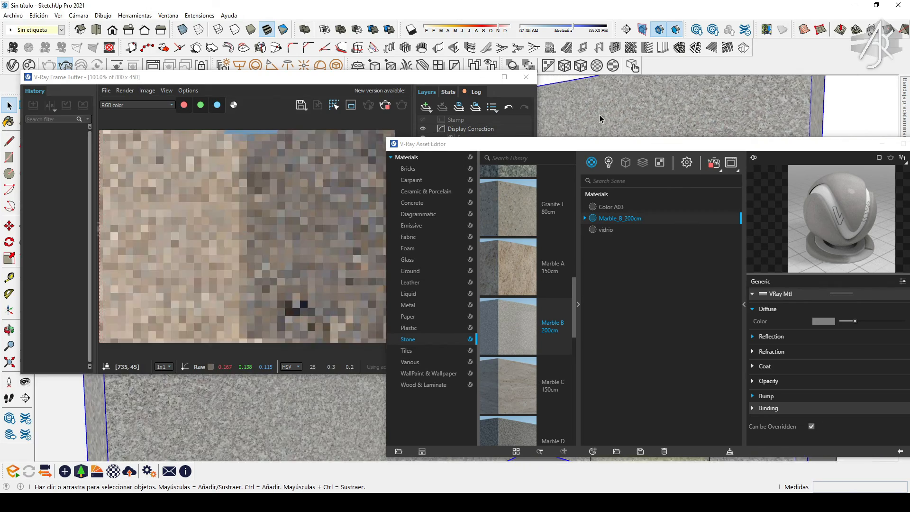
pyautogui.moveTo(598, 114); pyautogui.dragTo(630, 124, button='middle')
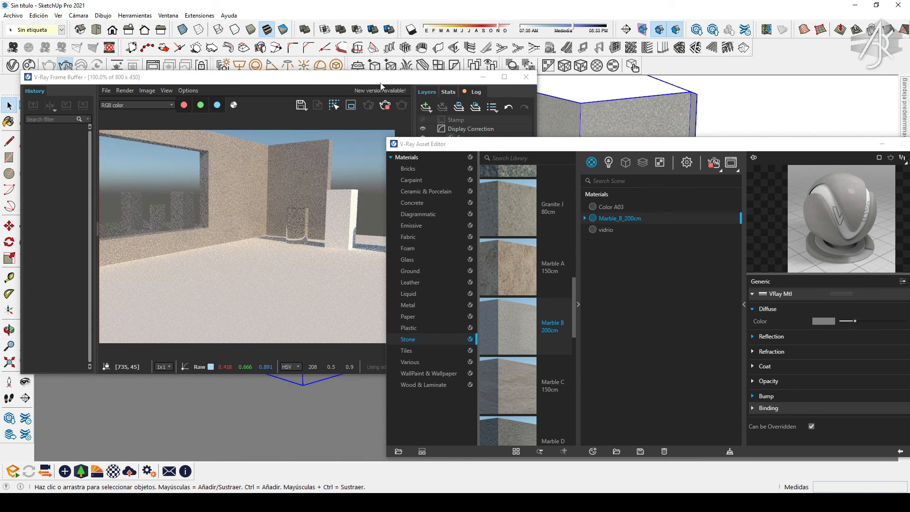
# Reposition the frame buffer and reframe the model to show the marble window wall with the nearby objects
pyautogui.moveTo(382, 84)
pyautogui.mouseDown()
pyautogui.moveTo(664, 205)
pyautogui.moveTo(696, 237)
pyautogui.mouseUp()
pyautogui.scroll(-3, 177, 240)
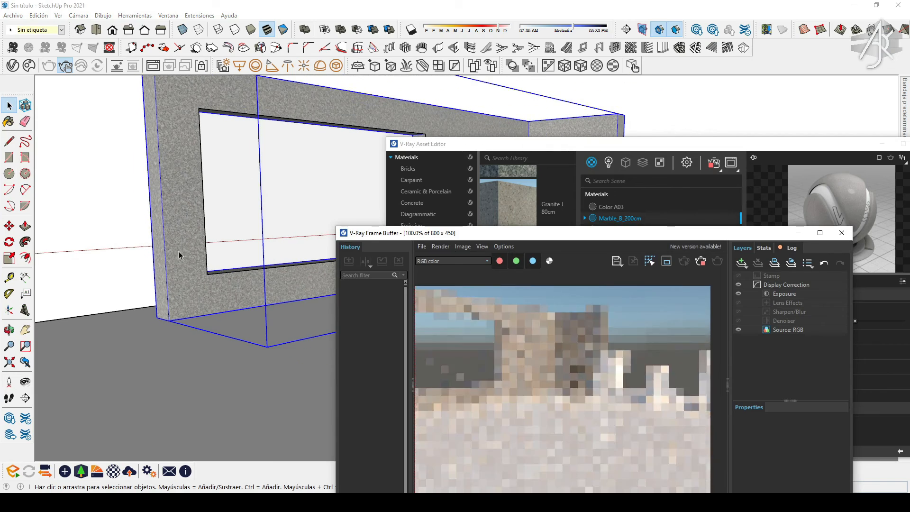
pyautogui.scroll(2, 539, 131)
pyautogui.moveTo(539, 134)
pyautogui.mouseDown(button='middle')
pyautogui.moveTo(533, 115)
pyautogui.moveTo(549, 120)
pyautogui.mouseUp(button='middle')
pyautogui.moveTo(647, 237); pyautogui.dragTo(334, 133)
# Collapse the material library and place the asset editor beside the rendered image
pyautogui.click(651, 145)
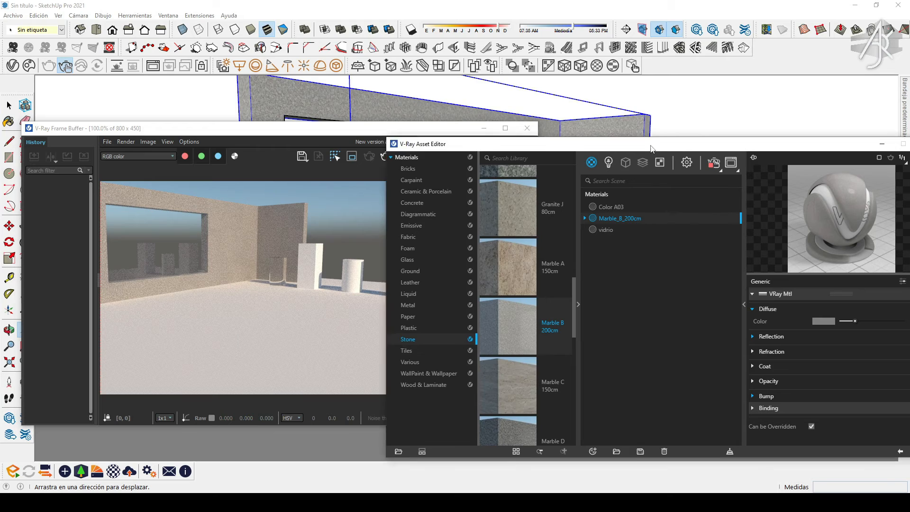
pyautogui.moveTo(651, 145); pyautogui.dragTo(597, 114)
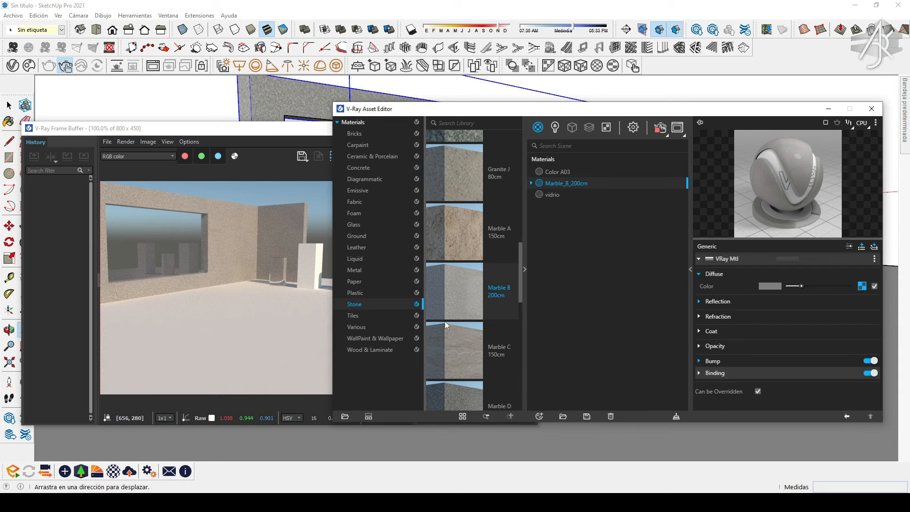
pyautogui.click(524, 270)
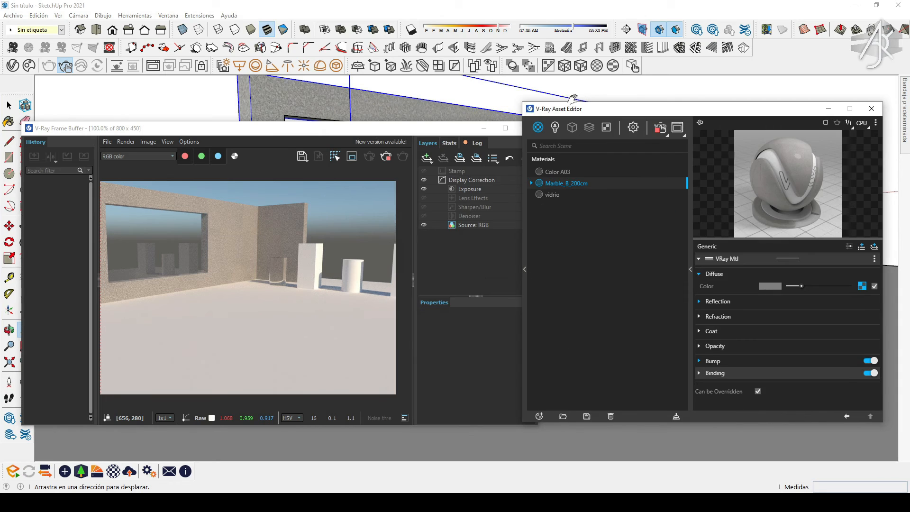
pyautogui.moveTo(582, 111); pyautogui.dragTo(470, 133)
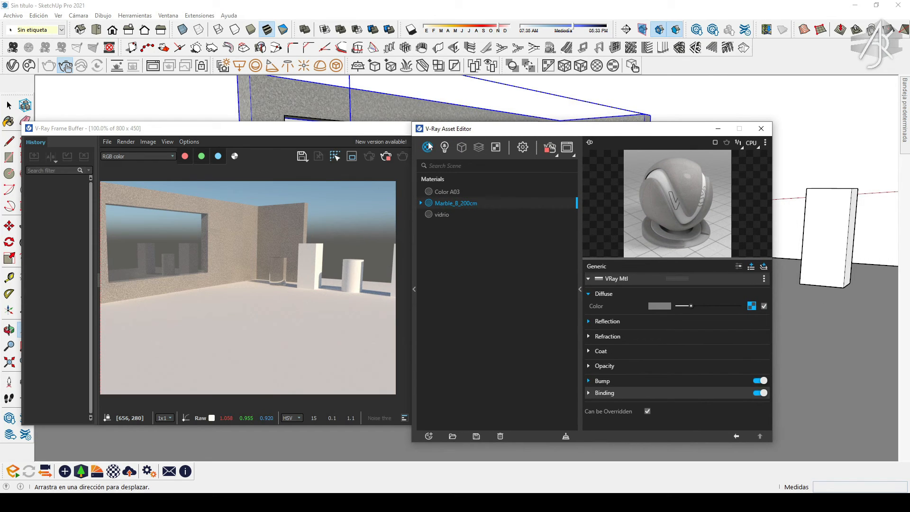
# Show the SunLight's settings, and move the model's shadow time to earlier in the day and its date to mid-year
pyautogui.click(444, 149)
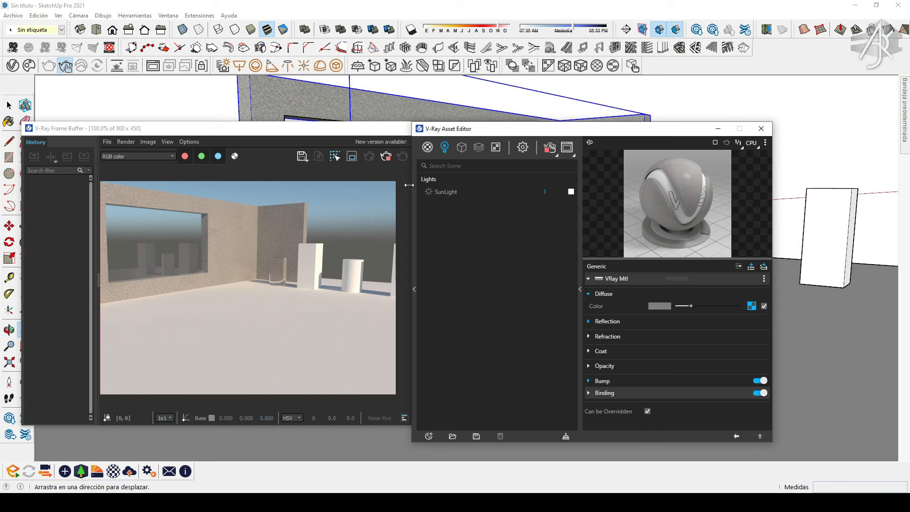
pyautogui.click(444, 198)
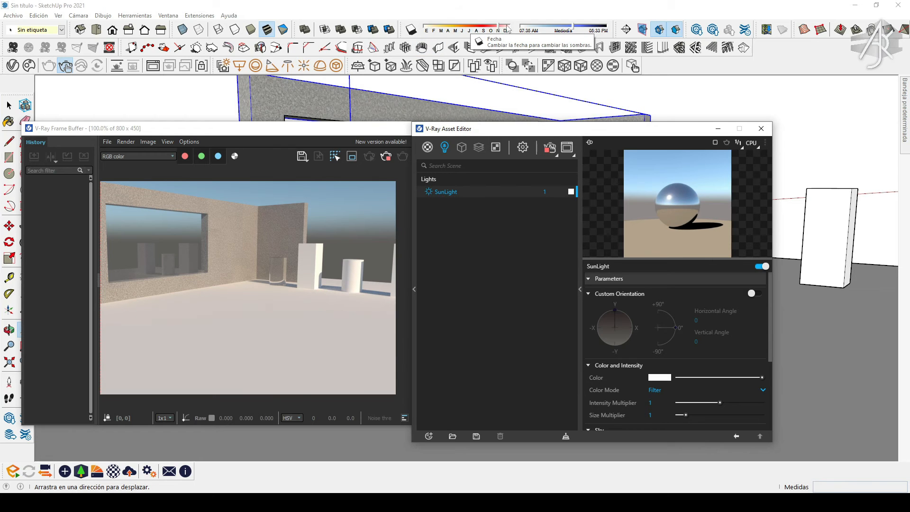
pyautogui.moveTo(572, 27); pyautogui.dragTo(543, 29)
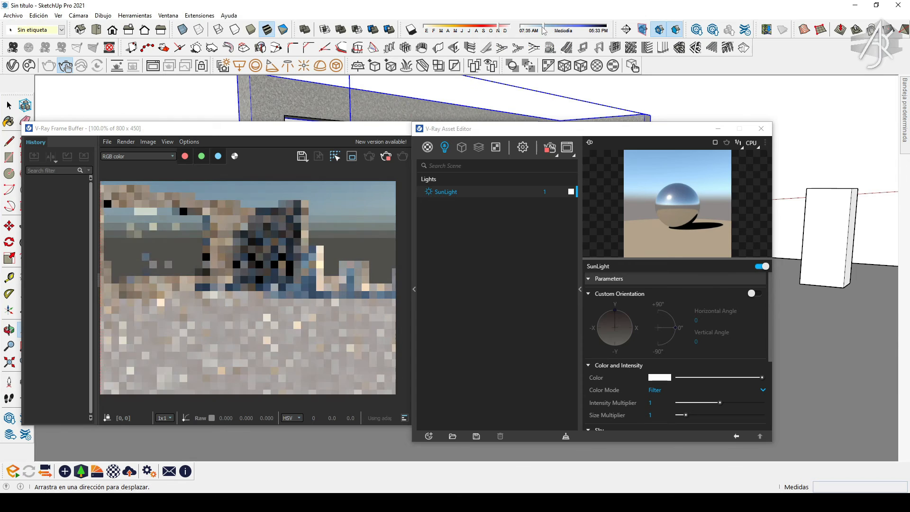
pyautogui.click(467, 33)
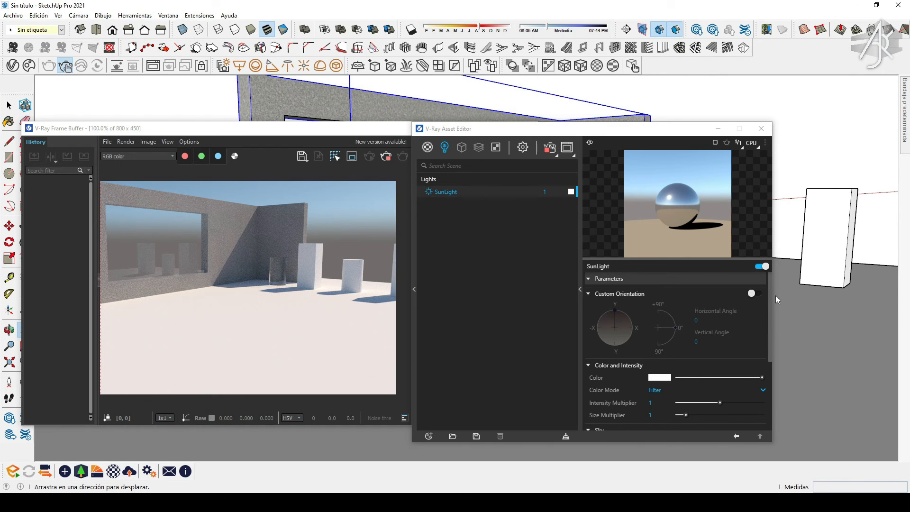
# Enable Custom Orientation for the SunLight and set its vertical angle to 45
pyautogui.click(754, 293)
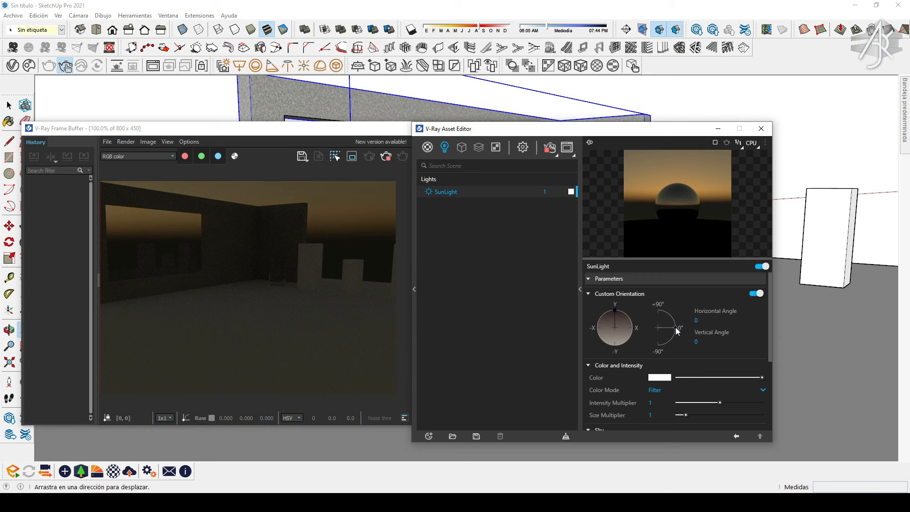
pyautogui.moveTo(675, 327); pyautogui.dragTo(675, 314)
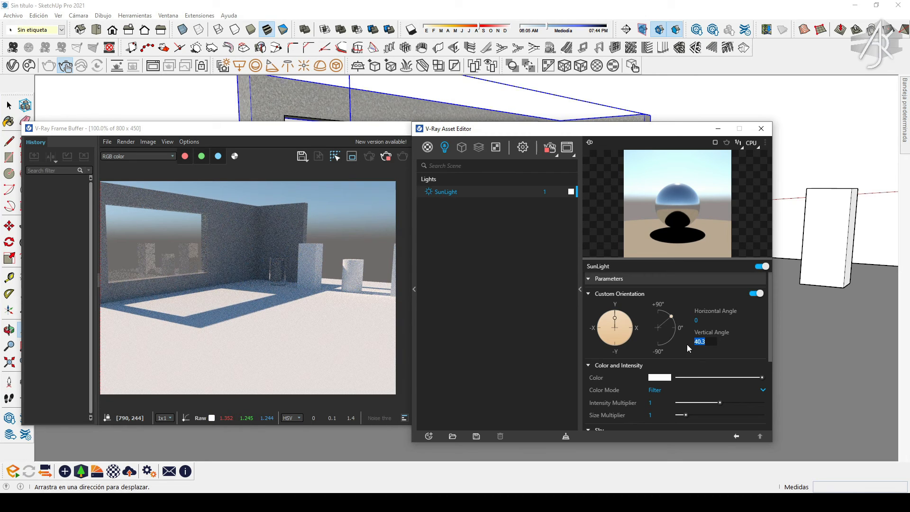
pyautogui.write('45')
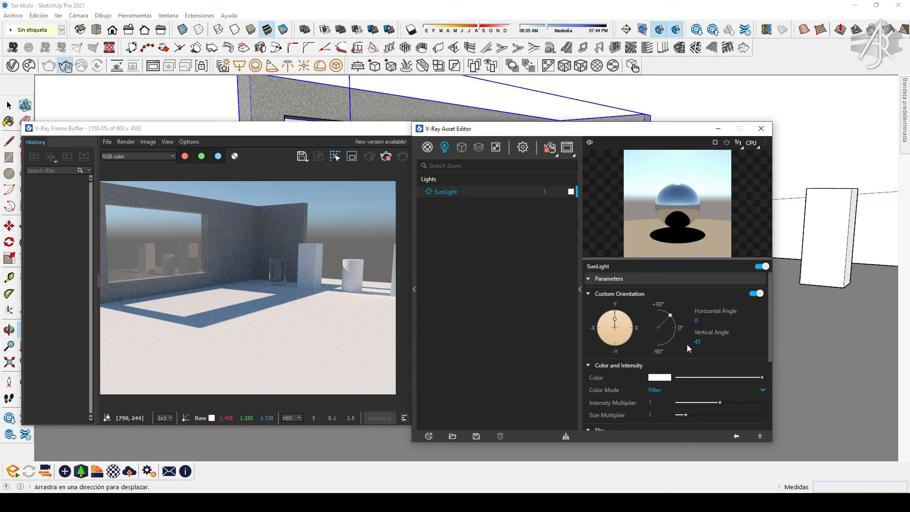
pyautogui.press('Return')
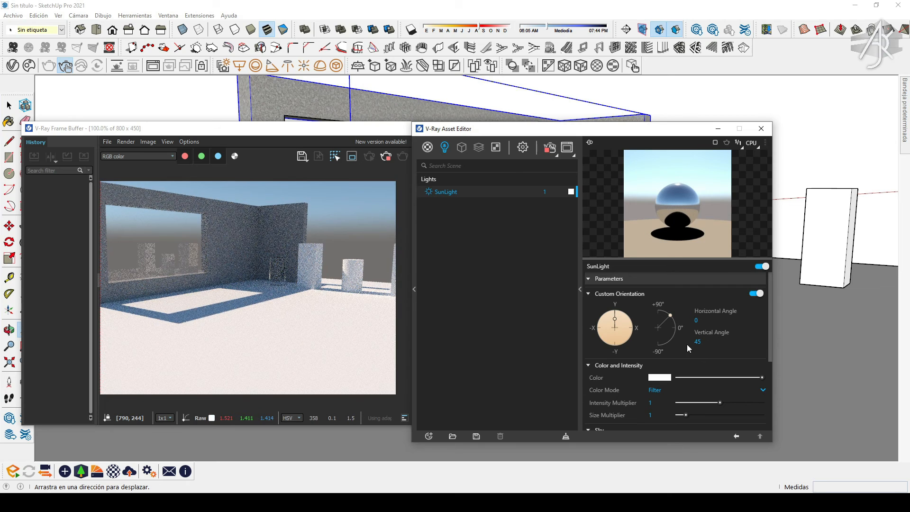
# Try different sun directions, including horizontal angles of 15, 60 and 120
pyautogui.moveTo(614, 318); pyautogui.dragTo(611, 323)
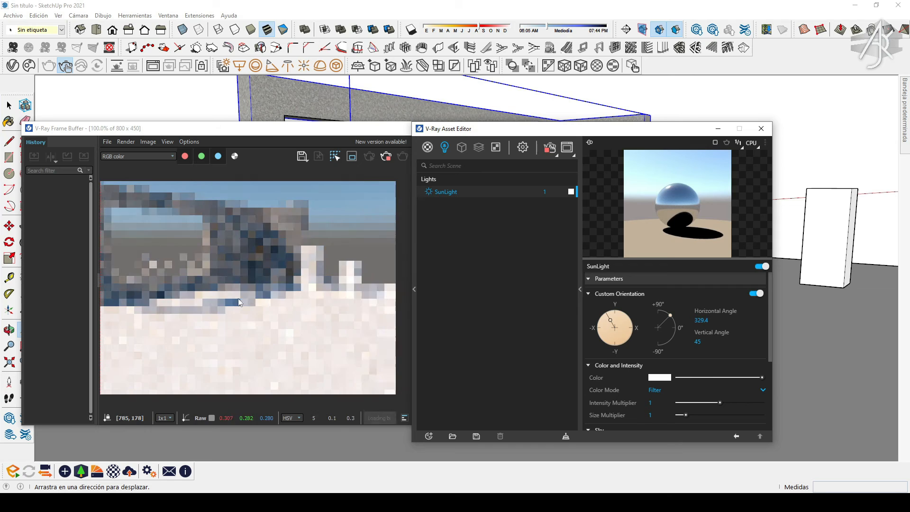
pyautogui.click(716, 319)
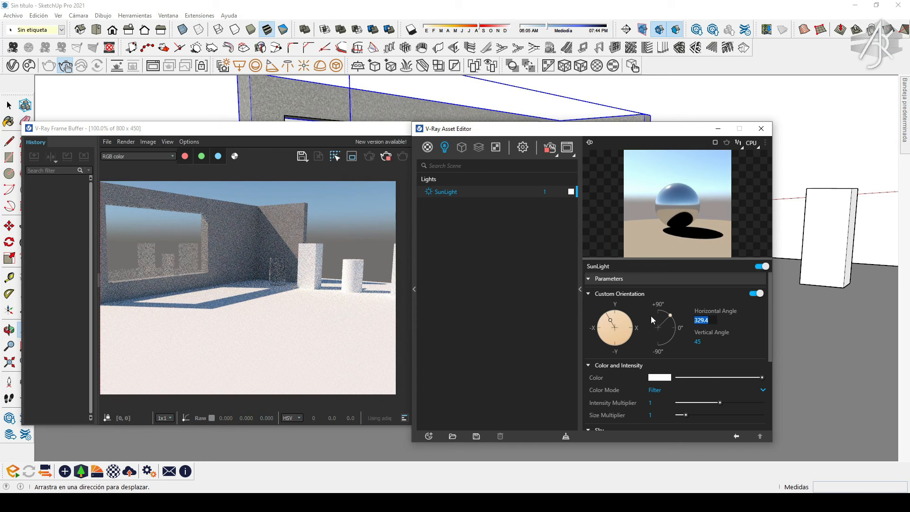
pyautogui.write('15')
pyautogui.press('Return')
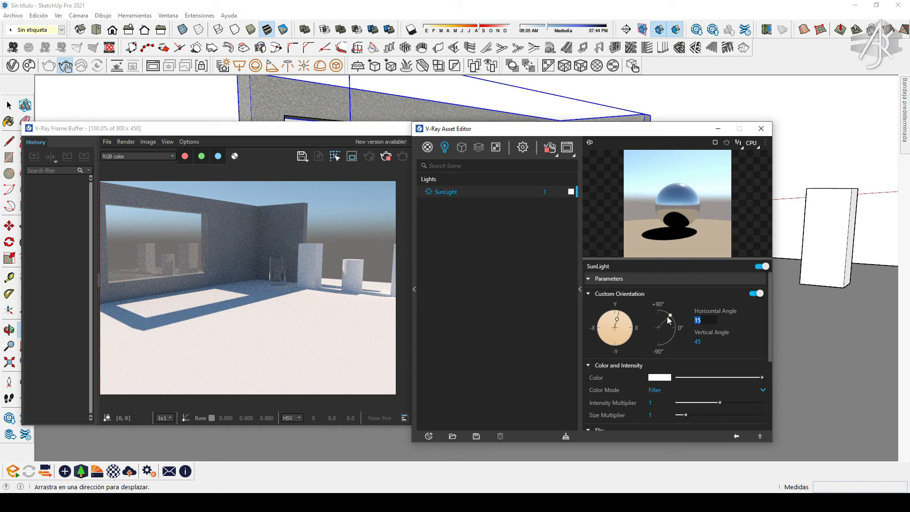
pyautogui.write('60')
pyautogui.press('Return')
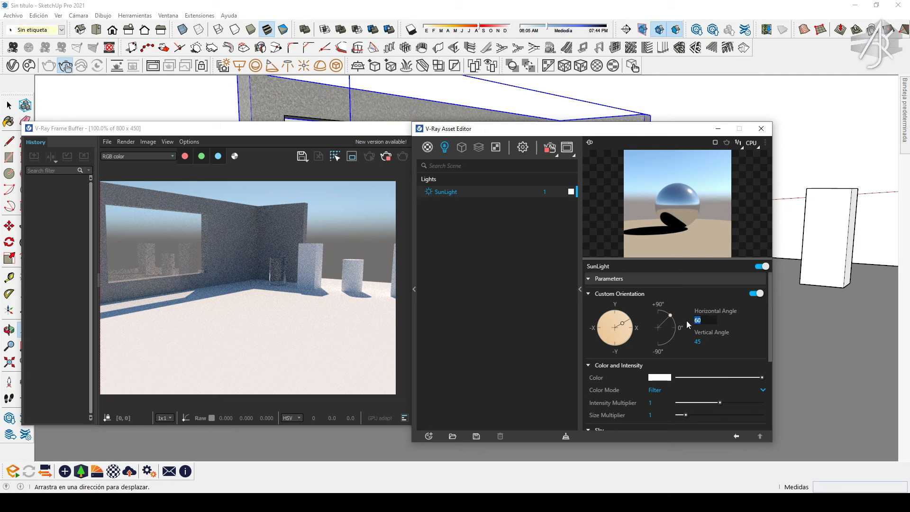
pyautogui.write('120')
pyautogui.press('Return')
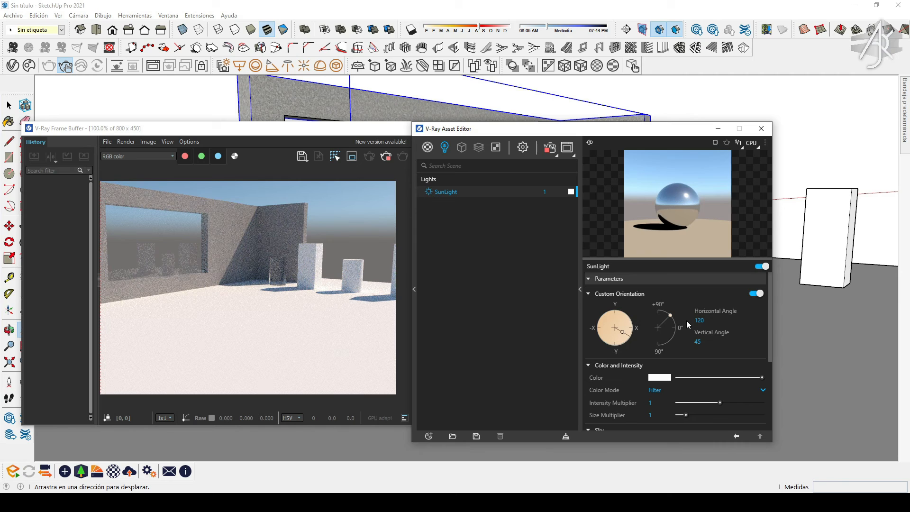
# Set the SunLight's horizontal angle to 45
pyautogui.click(719, 319)
pyautogui.write('45')
pyautogui.press('Return')
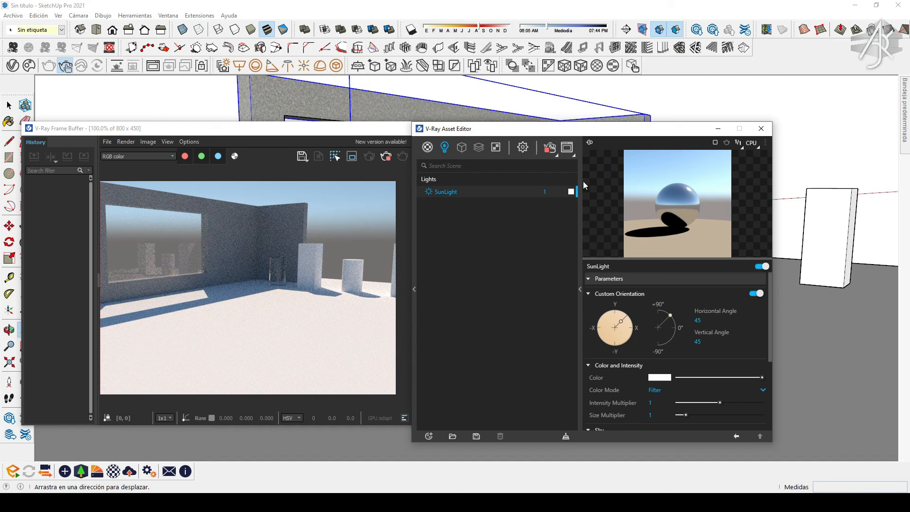
# Frame the objects' shadows beside the wall in the render and set the SunLight's intensity multiplier to 1.2
pyautogui.moveTo(599, 115); pyautogui.dragTo(577, 79)
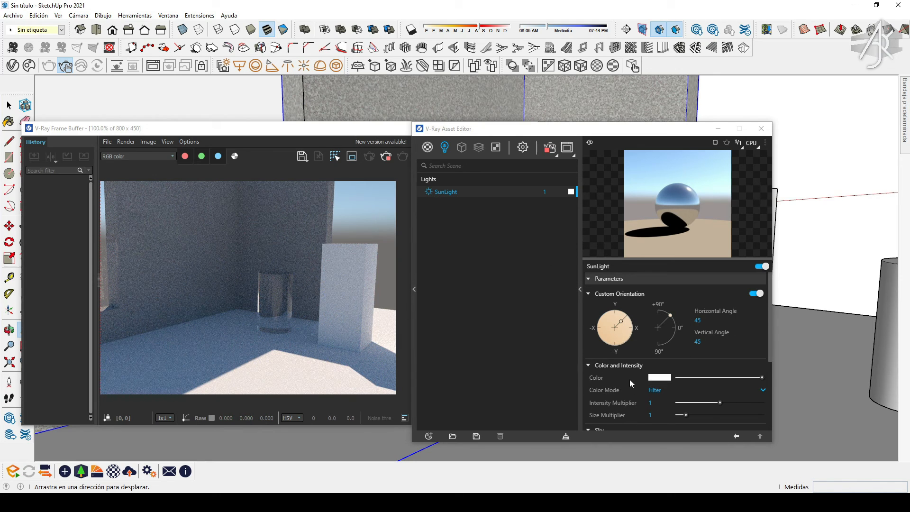
pyautogui.scroll(-3, 629, 379)
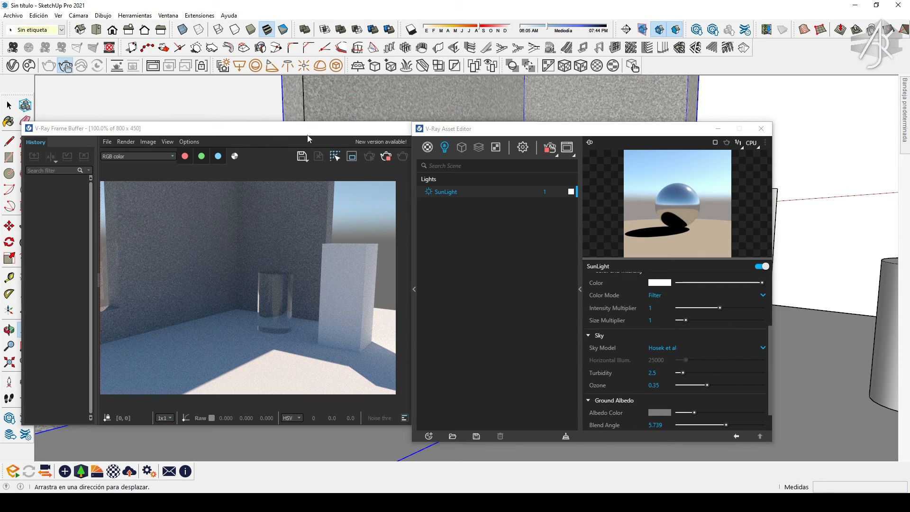
pyautogui.moveTo(375, 104); pyautogui.dragTo(347, 88)
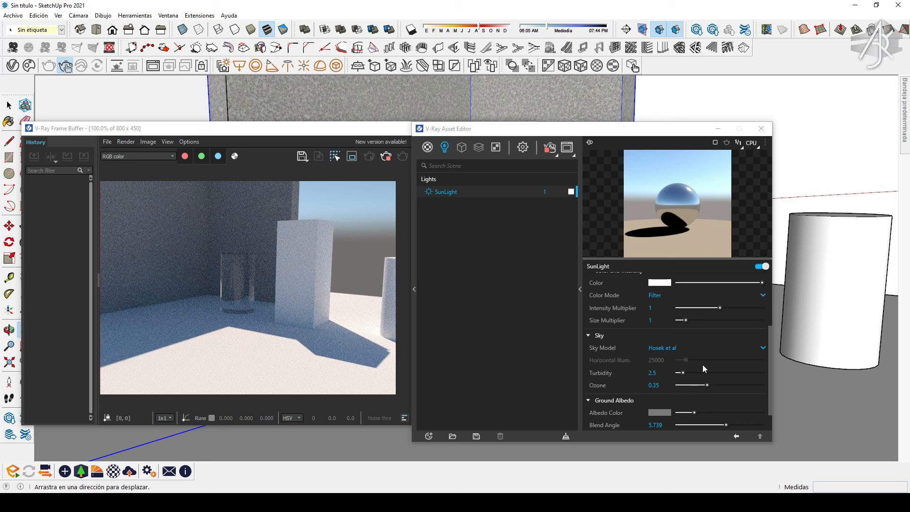
pyautogui.doubleClick(659, 308)
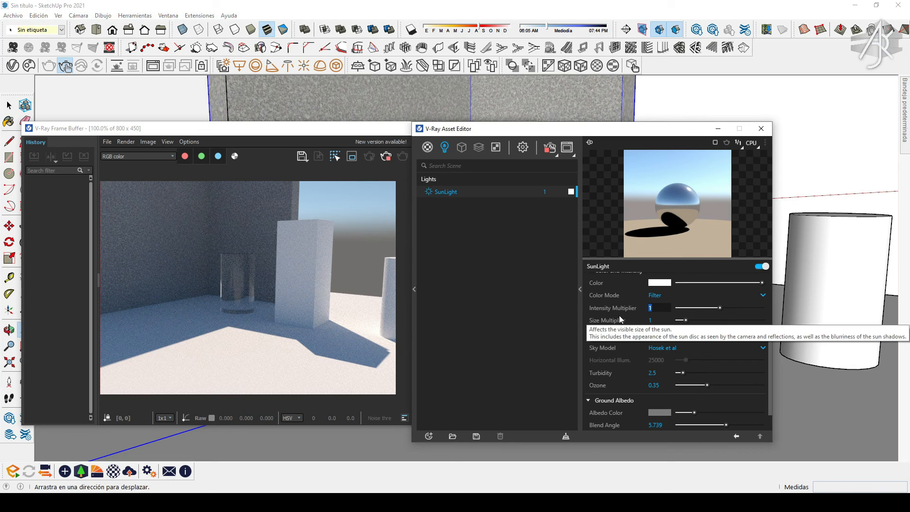
pyautogui.write('1.2')
pyautogui.press('Return')
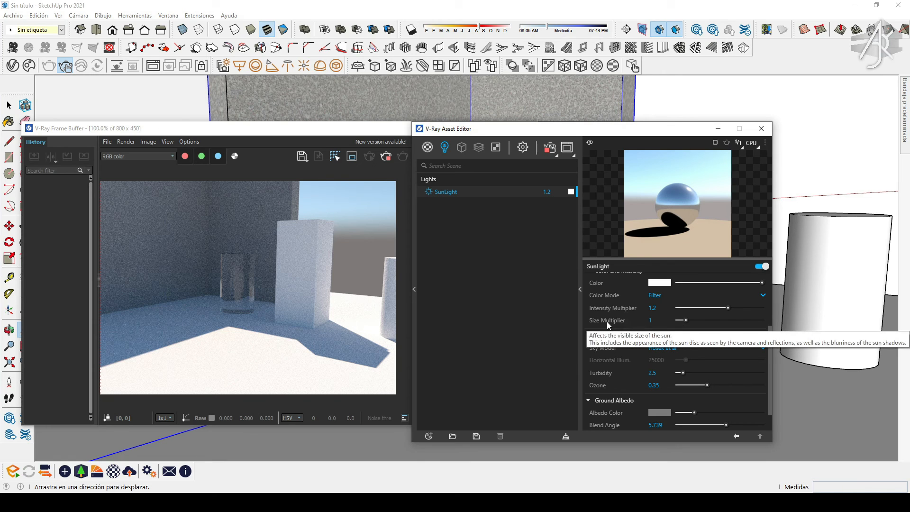
# Try a SunLight size multiplier of 6 to soften the shadow edges
pyautogui.moveTo(616, 321)
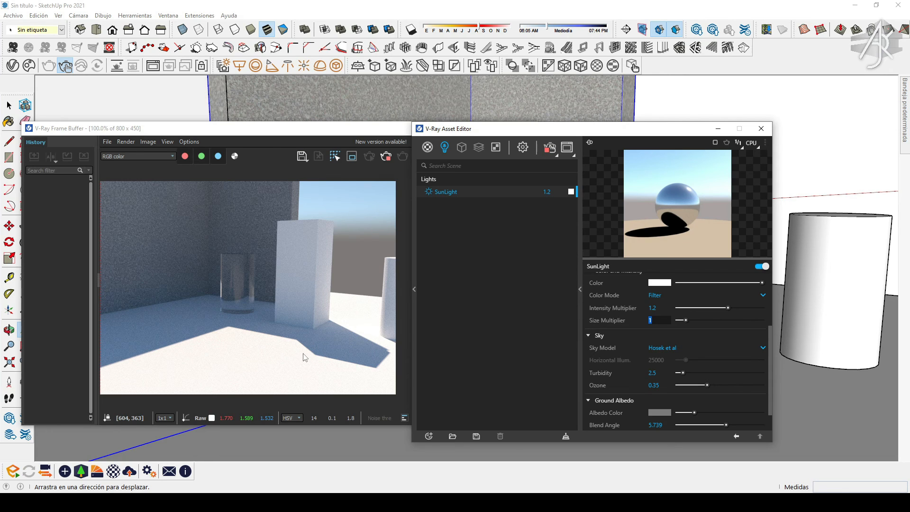
pyautogui.write('6')
pyautogui.press('Return')
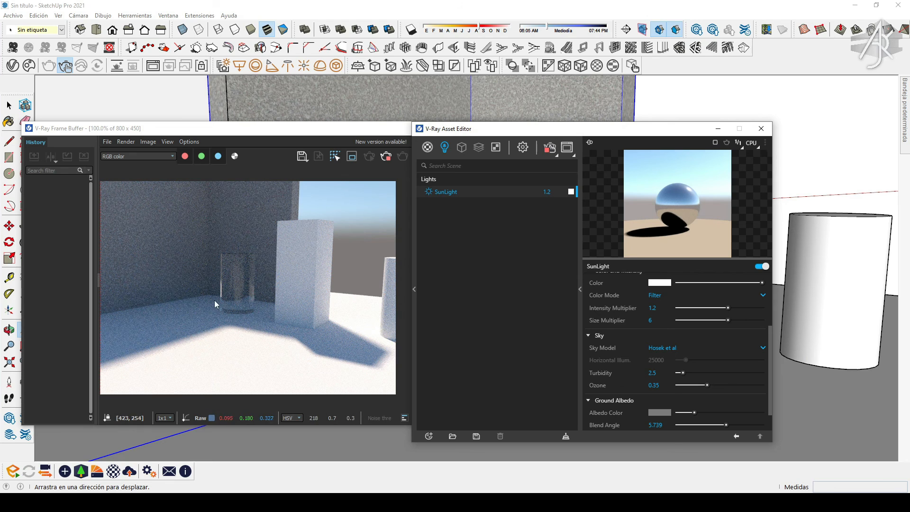
# Bring the solid cylinder's shadow closer in the render and set the SunLight's size multiplier to 8
pyautogui.moveTo(403, 91)
pyautogui.mouseDown()
pyautogui.moveTo(299, 76)
pyautogui.moveTo(342, 100)
pyautogui.mouseUp()
pyautogui.scroll(3, 339, 99)
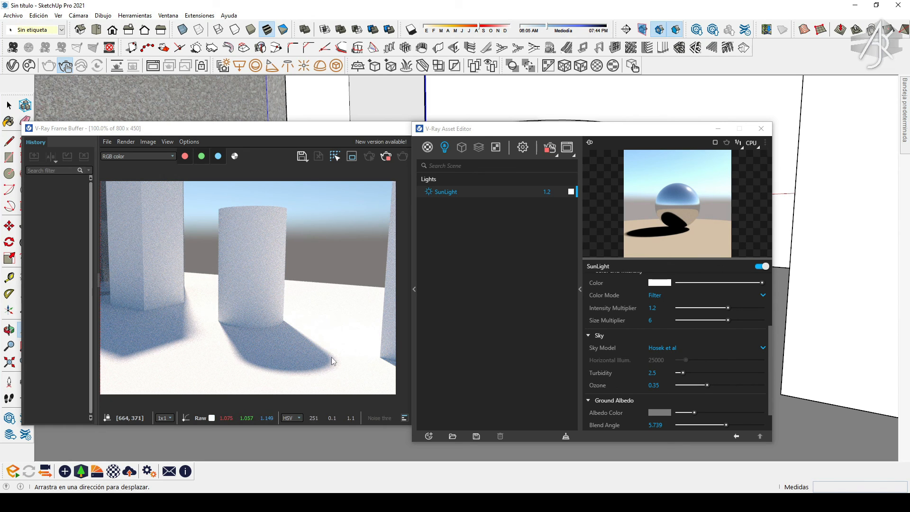
pyautogui.write('8')
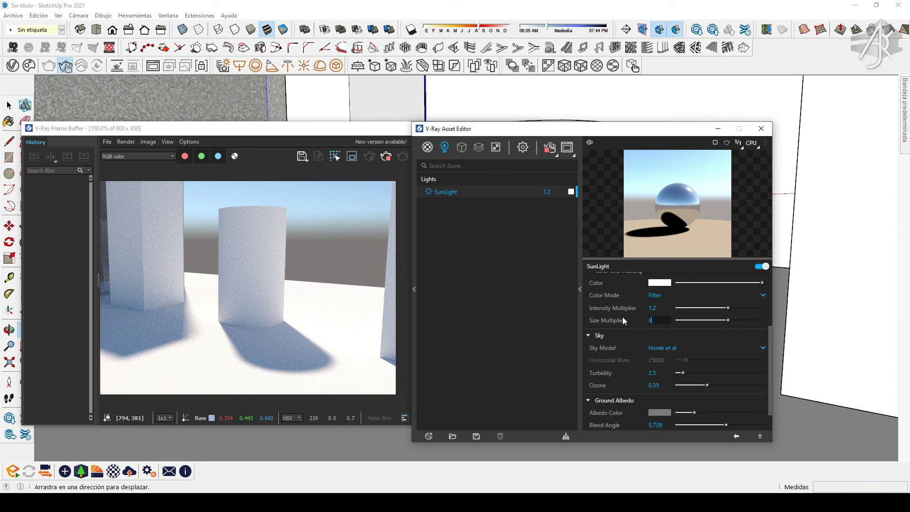
pyautogui.press('Return')
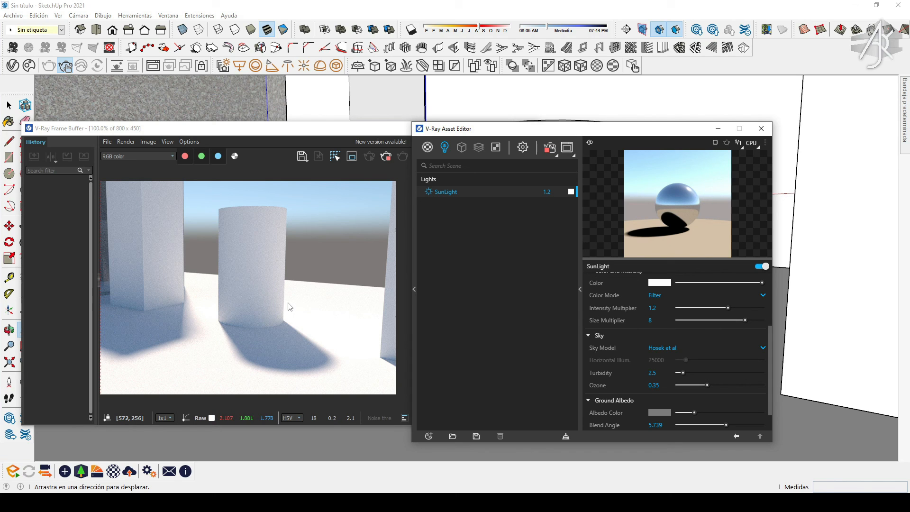
# Stop the interactive render and move the asset editor clear of the rendered image
pyautogui.click(372, 186)
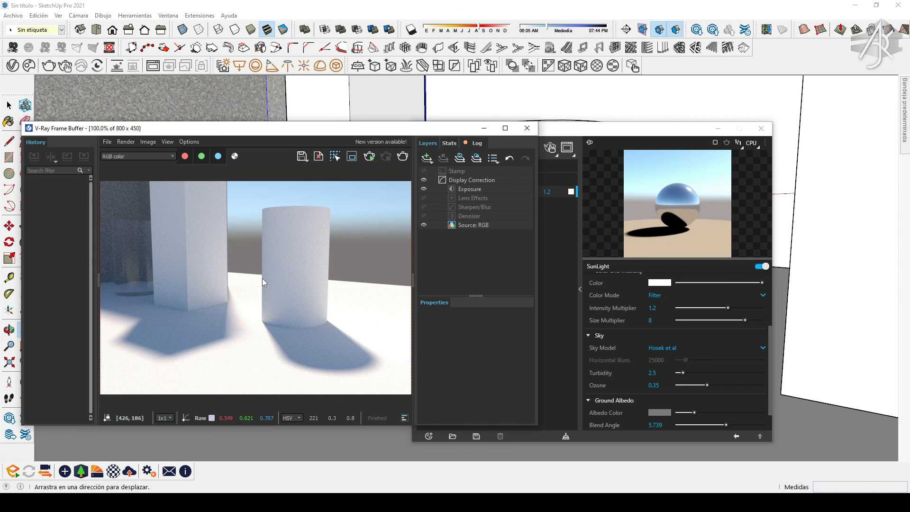
pyautogui.moveTo(603, 129); pyautogui.dragTo(691, 129)
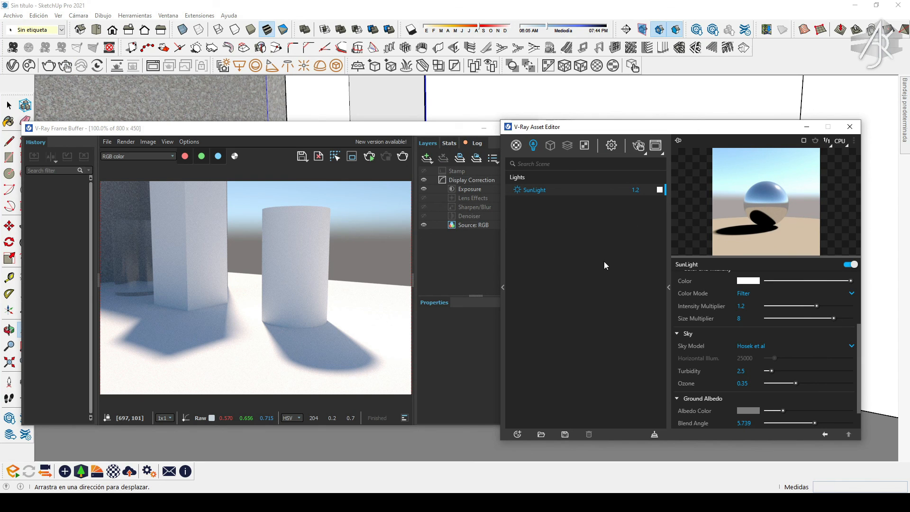
# Review the scene's materials and the material types that can be created
pyautogui.click(515, 146)
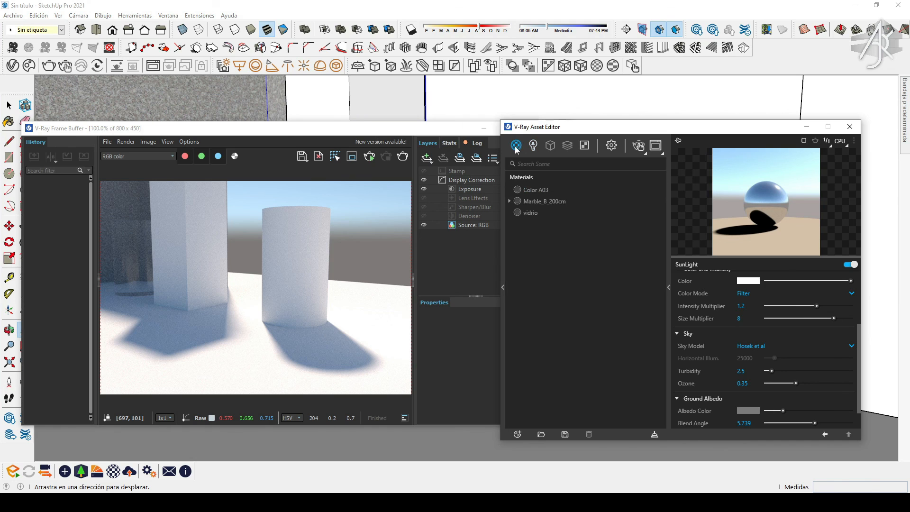
pyautogui.click(517, 434)
pyautogui.moveTo(533, 425)
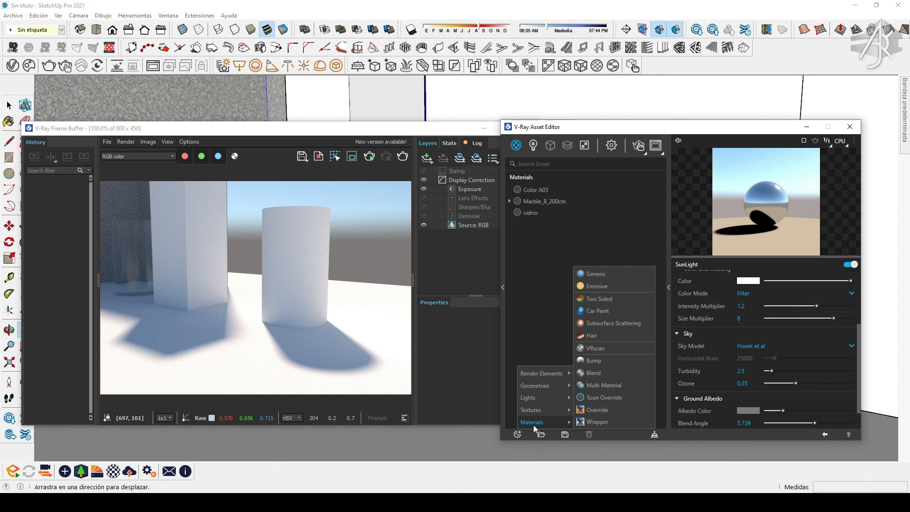
pyautogui.click(615, 229)
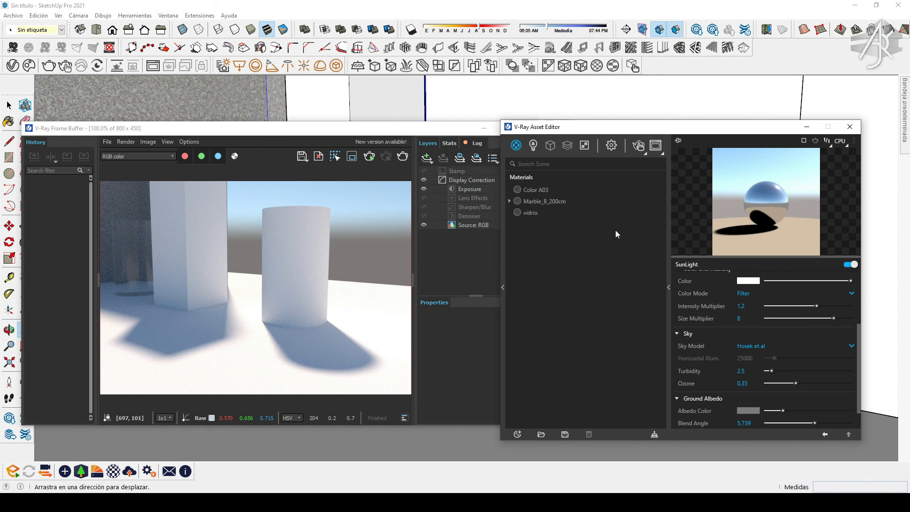
# Examine the render engine options, the devices available for CUDA, and the Interactive setting's description
pyautogui.click(610, 146)
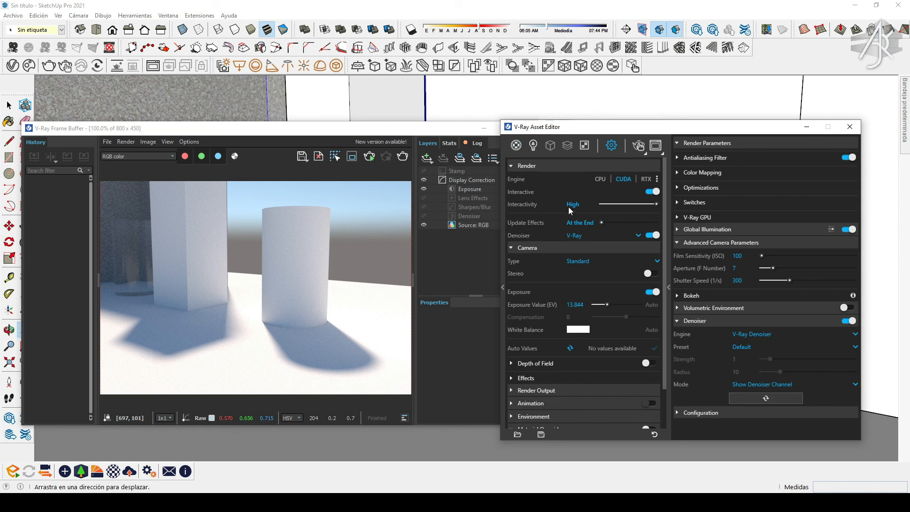
pyautogui.click(656, 179)
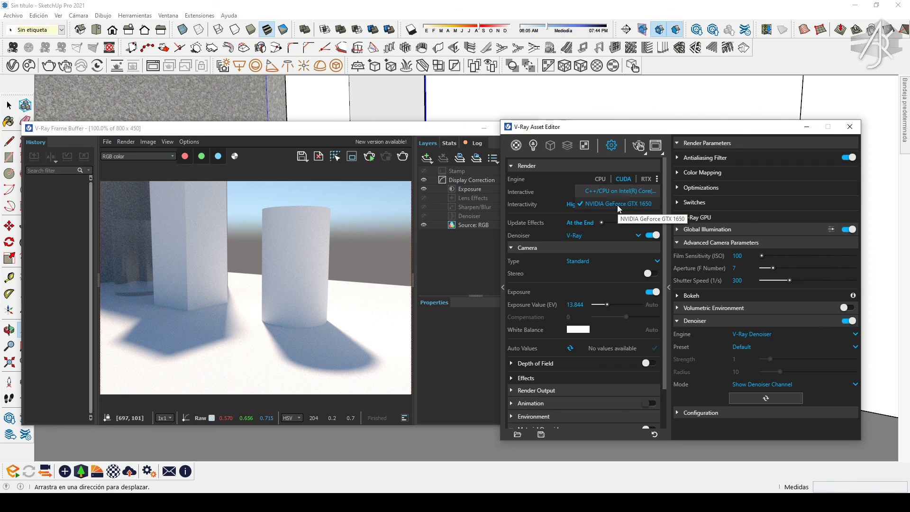
pyautogui.click(548, 182)
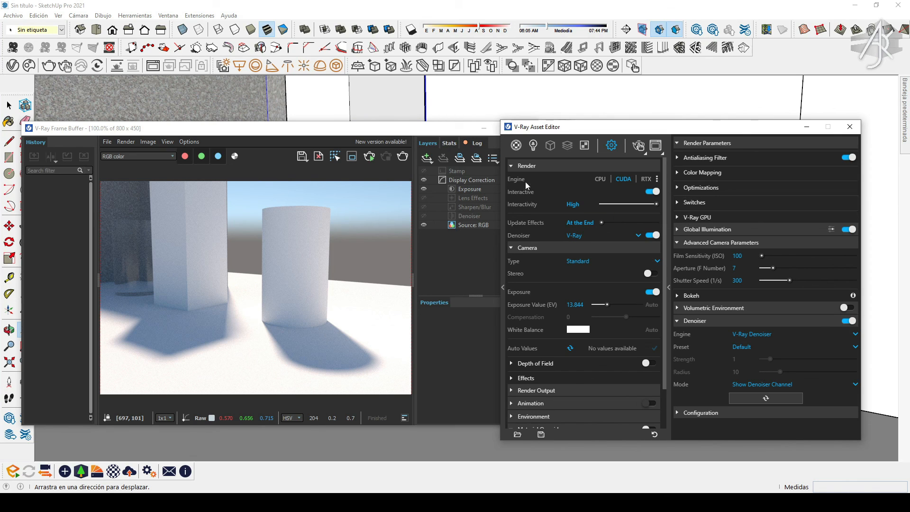
pyautogui.click(657, 180)
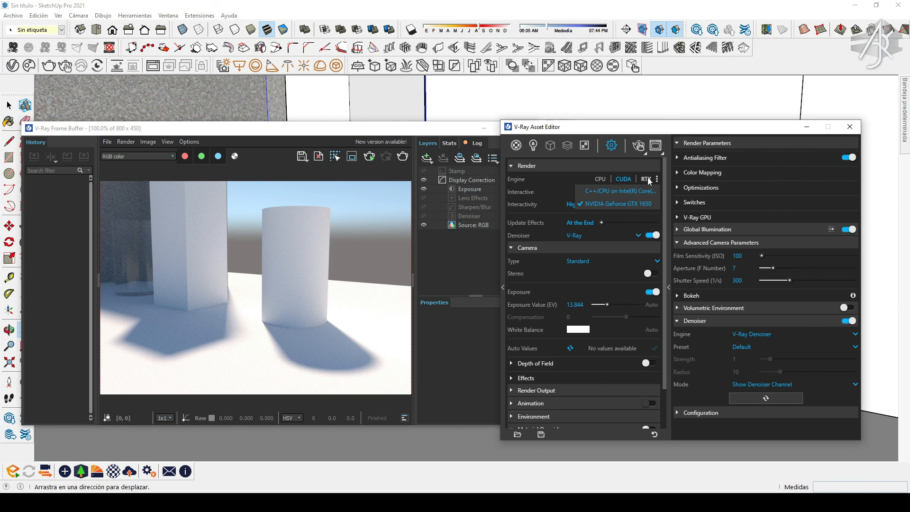
pyautogui.click(522, 189)
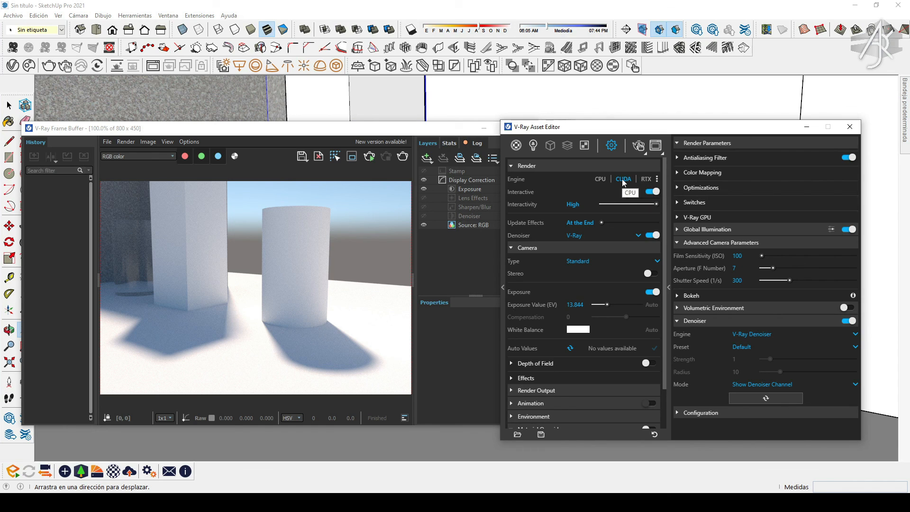
pyautogui.moveTo(540, 194)
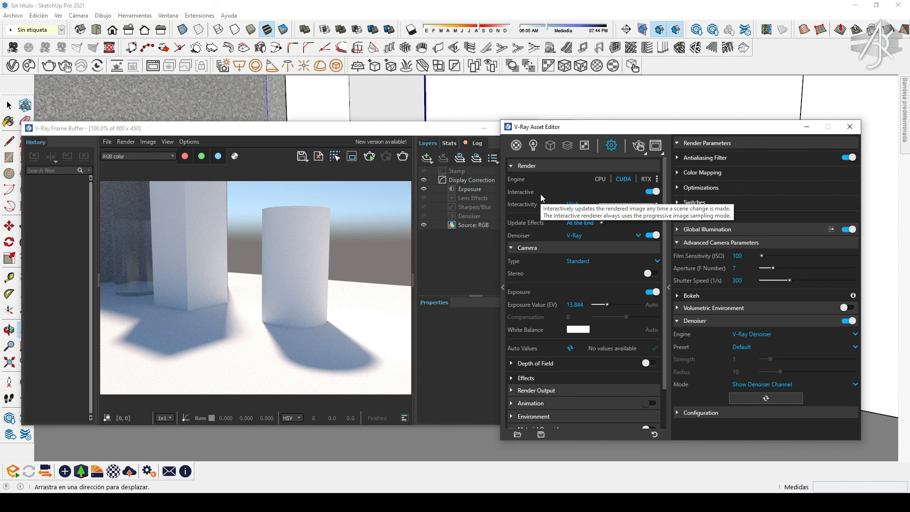